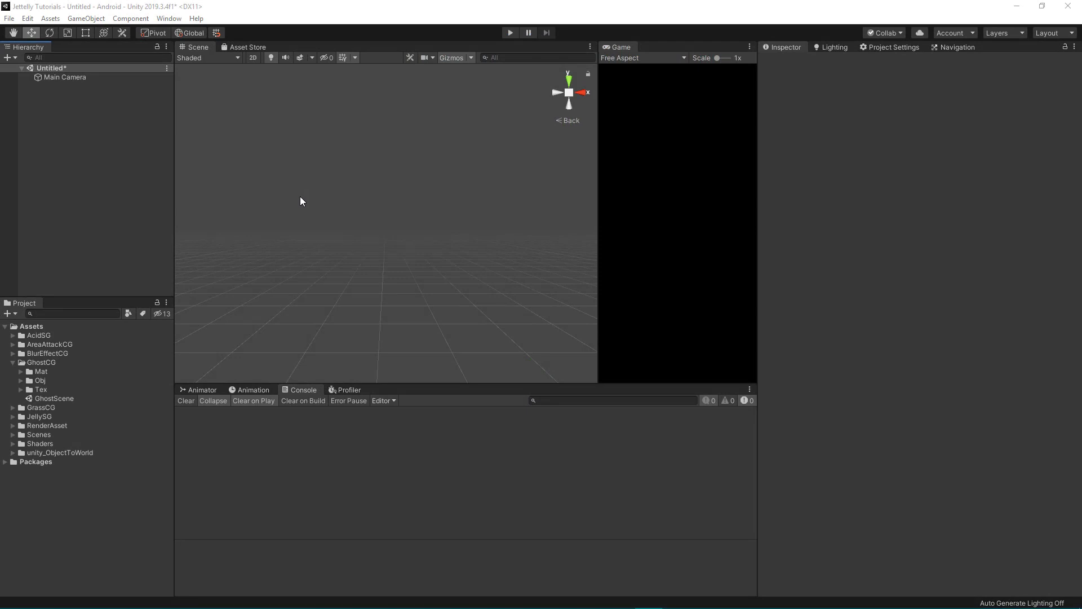
Step: Expand GhostCG's Mat, Obj and Tex folders and browse each, ending on the CG subfolder
{"action": "left_click", "coordinate": [49, 362]}
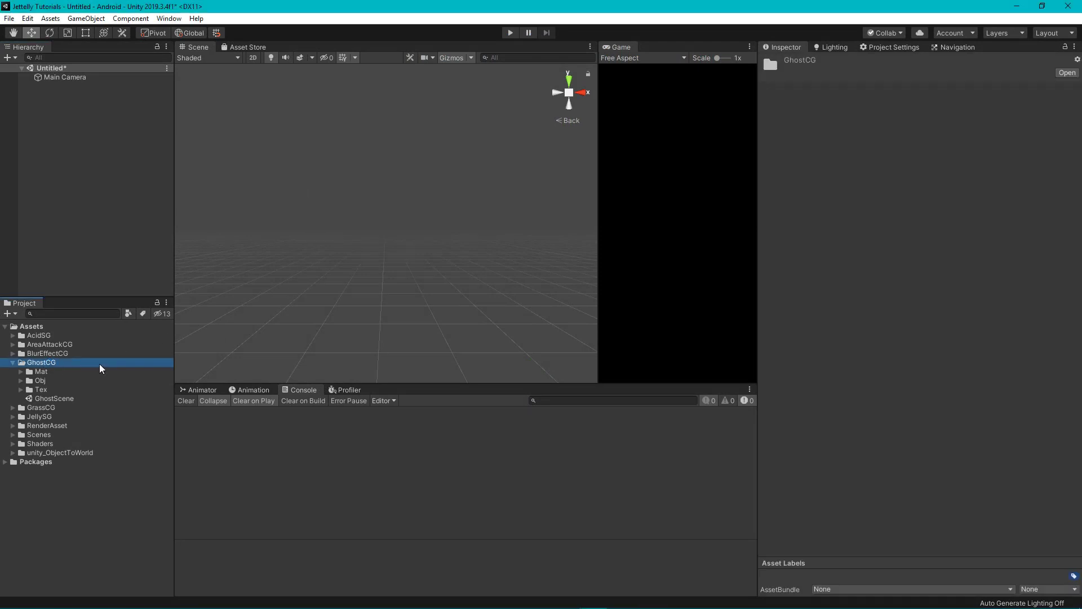
{"action": "left_click", "coordinate": [21, 371]}
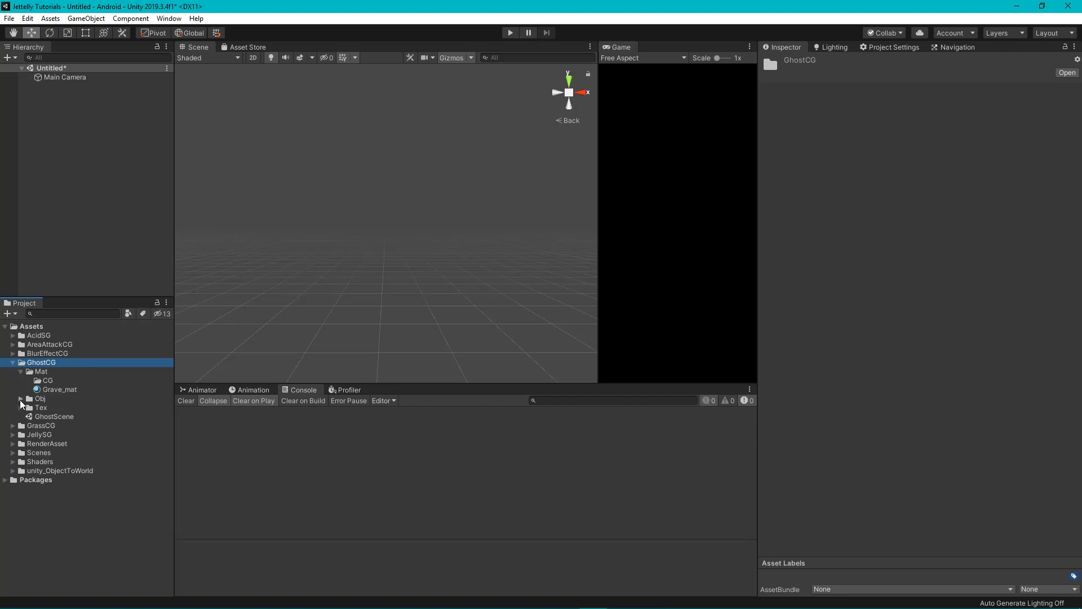
{"action": "left_click", "coordinate": [21, 398]}
{"action": "left_click", "coordinate": [20, 417]}
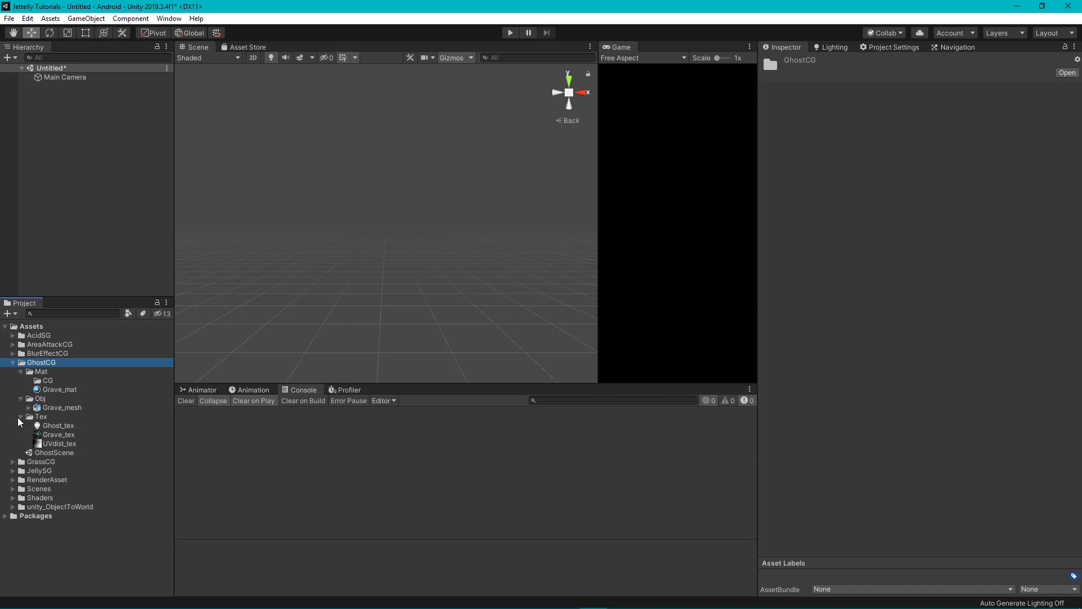
{"action": "left_click", "coordinate": [53, 372]}
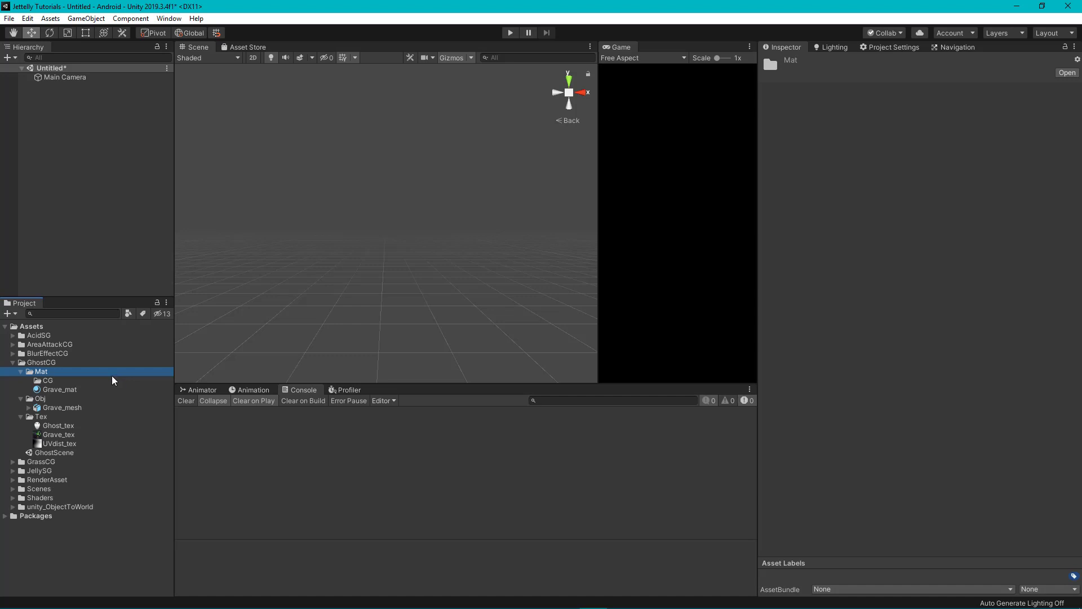
{"action": "left_click", "coordinate": [56, 399]}
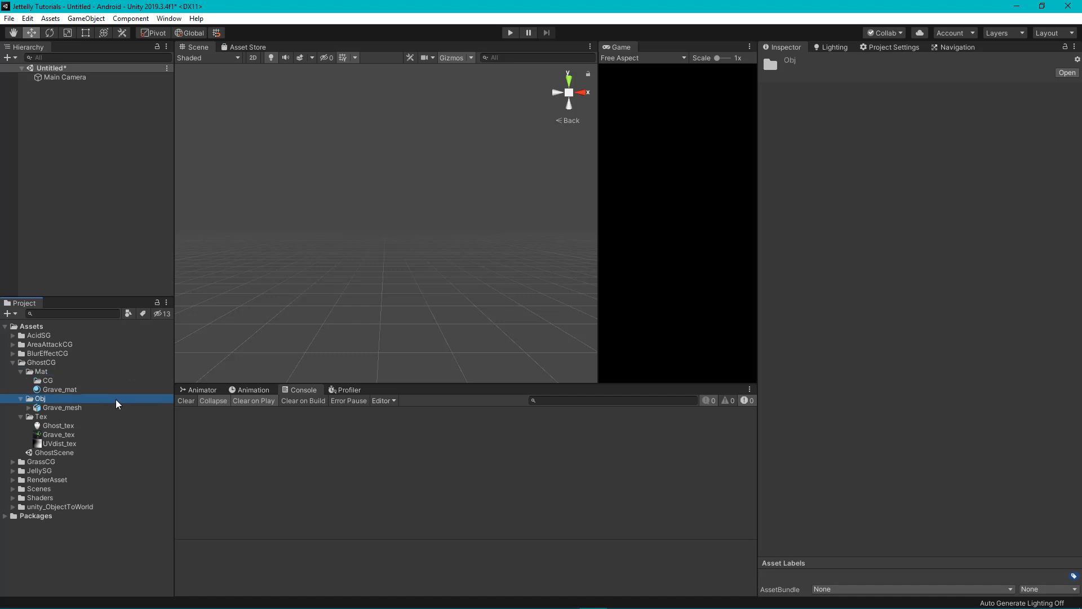
{"action": "left_click", "coordinate": [63, 417]}
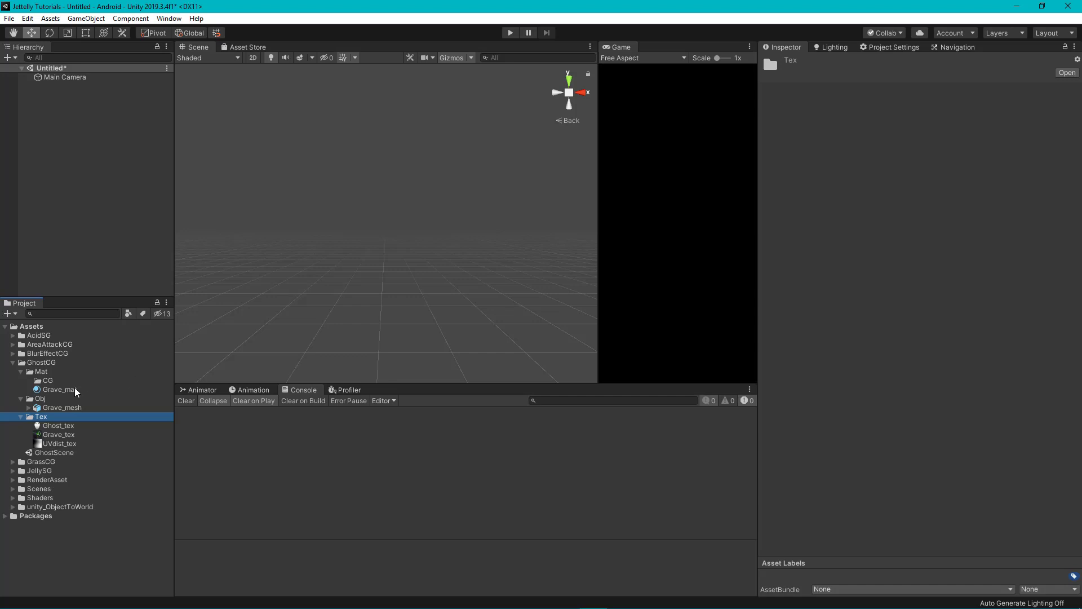
{"action": "left_click", "coordinate": [56, 381]}
Step: Create an unlit shader named GhostCG in the CG folder
{"action": "right_click", "coordinate": [56, 381]}
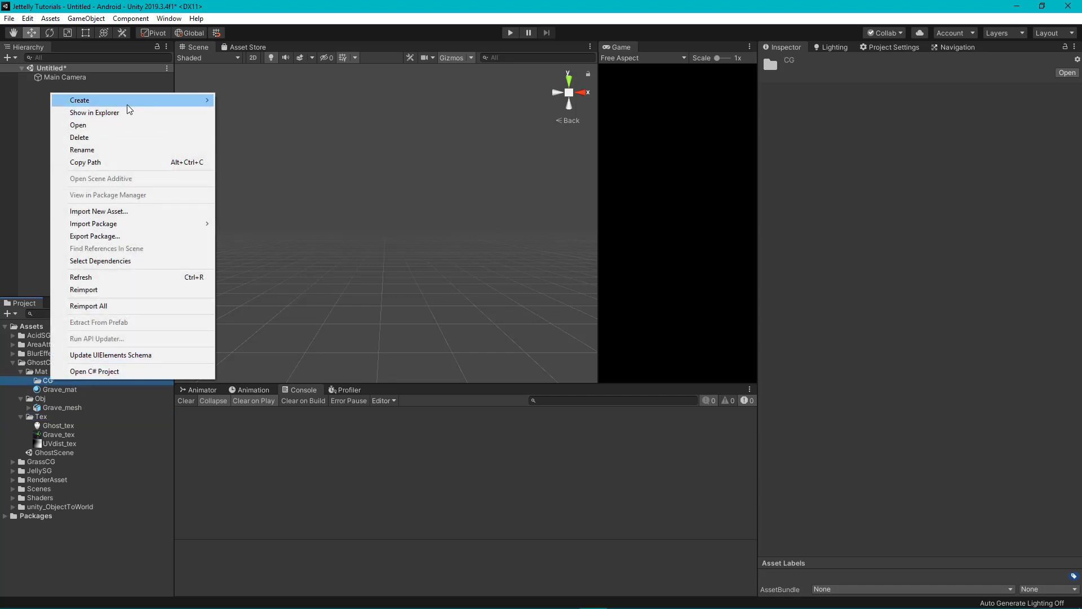
{"action": "mouse_move", "coordinate": [130, 100]}
{"action": "mouse_move", "coordinate": [290, 131]}
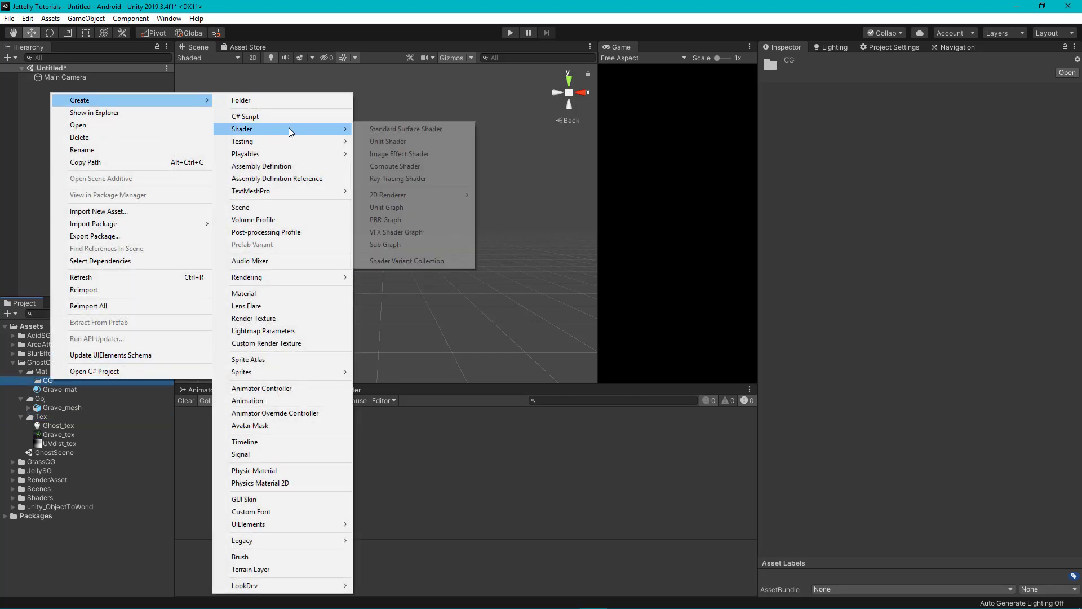
{"action": "left_click", "coordinate": [411, 141]}
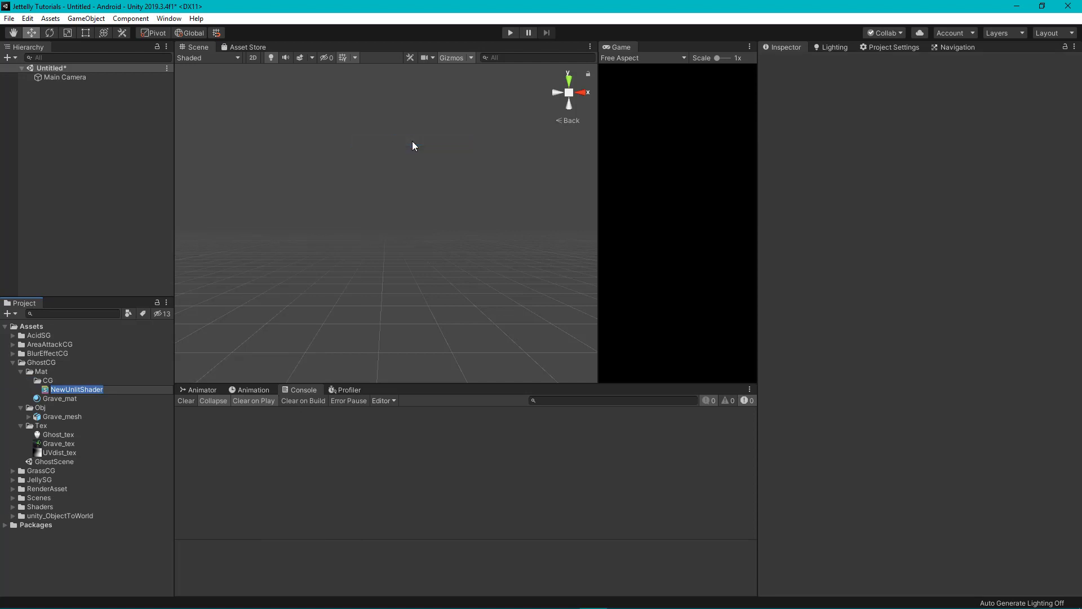
{"action": "type", "text": "GhostCG"}
{"action": "key", "text": "Return"}
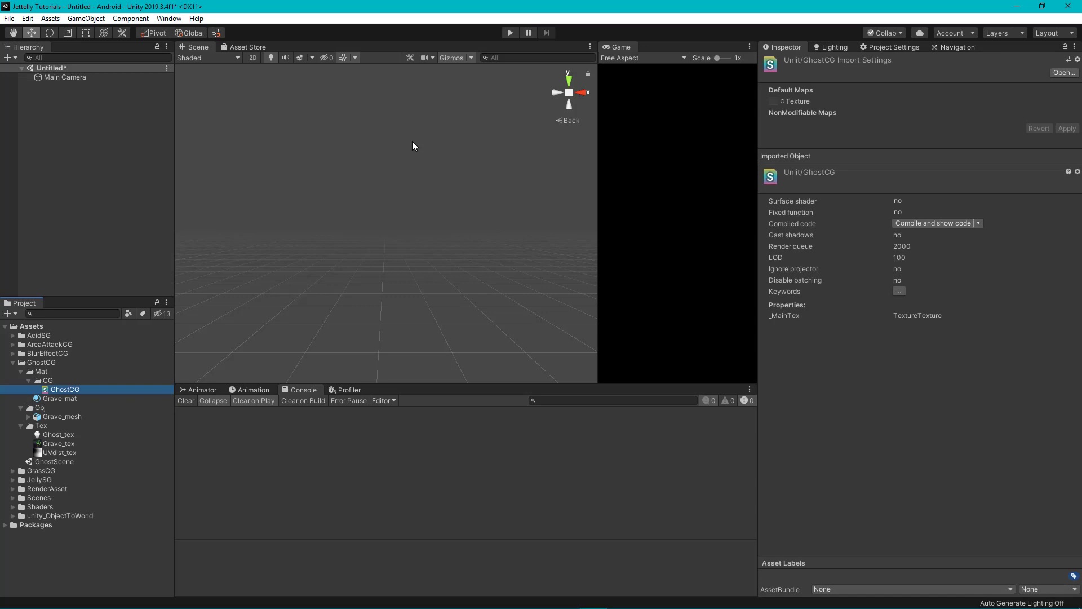
Step: Create a new material named GhostCG in the Mat folder
{"action": "left_click", "coordinate": [45, 373]}
{"action": "right_click", "coordinate": [46, 373]}
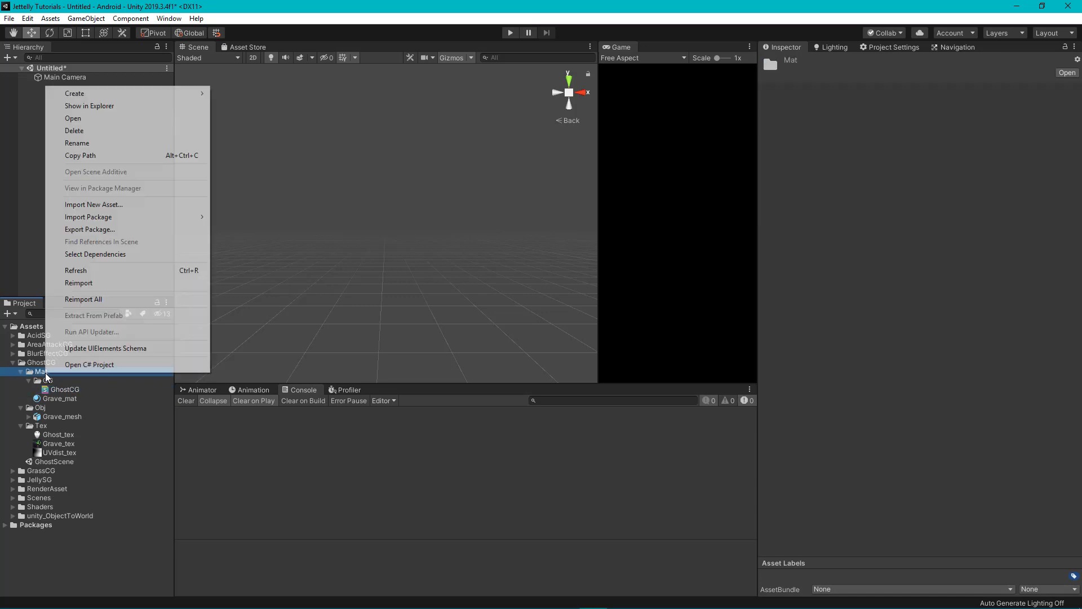
{"action": "mouse_move", "coordinate": [130, 94]}
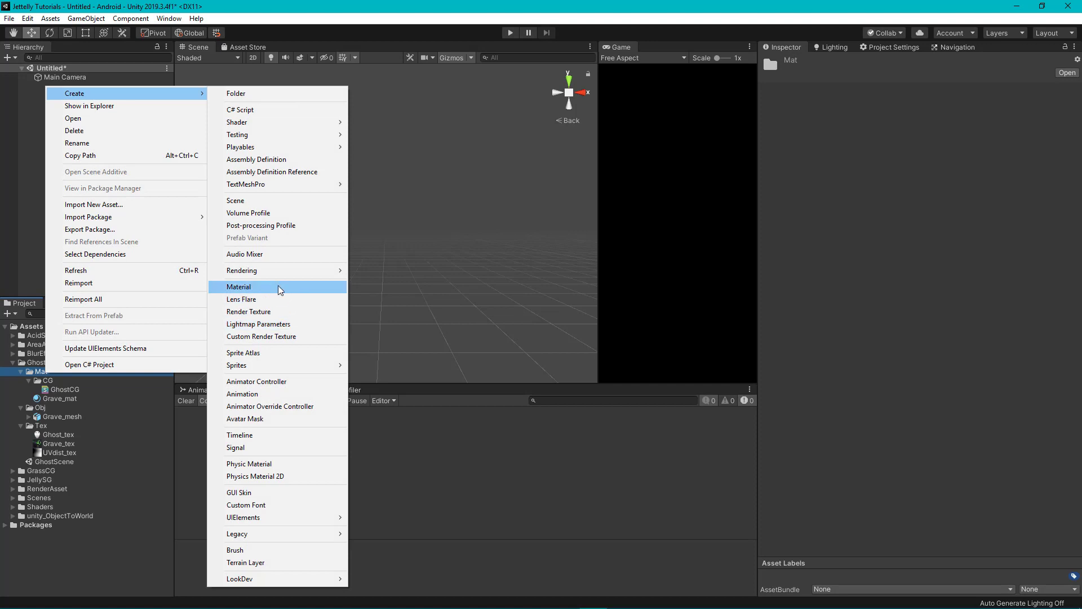
{"action": "left_click", "coordinate": [279, 286]}
{"action": "type", "text": "Ghos"}
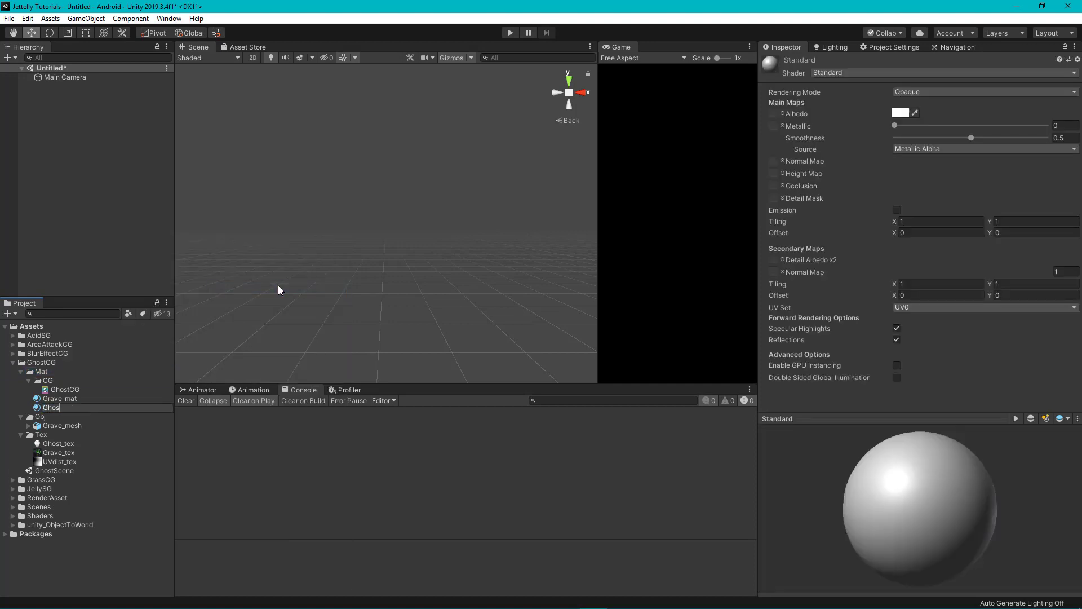
{"action": "type", "text": "tCG"}
{"action": "key", "text": "Return"}
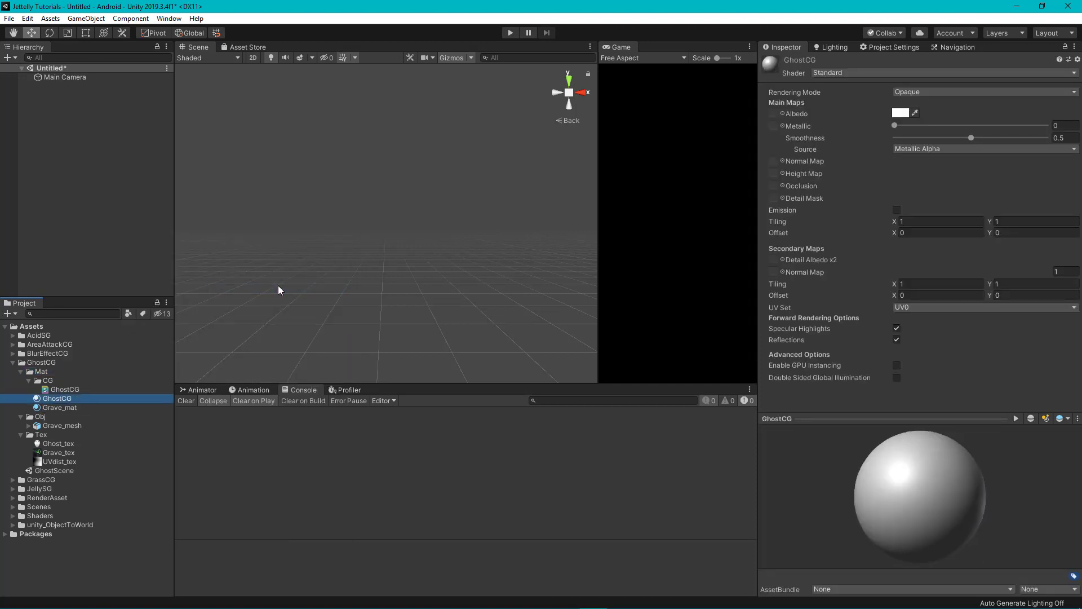
Step: Change the shader path on line 1 from Unlit/GhostCG to Jettelly/GhostCG and save
{"action": "double_click", "coordinate": [95, 390]}
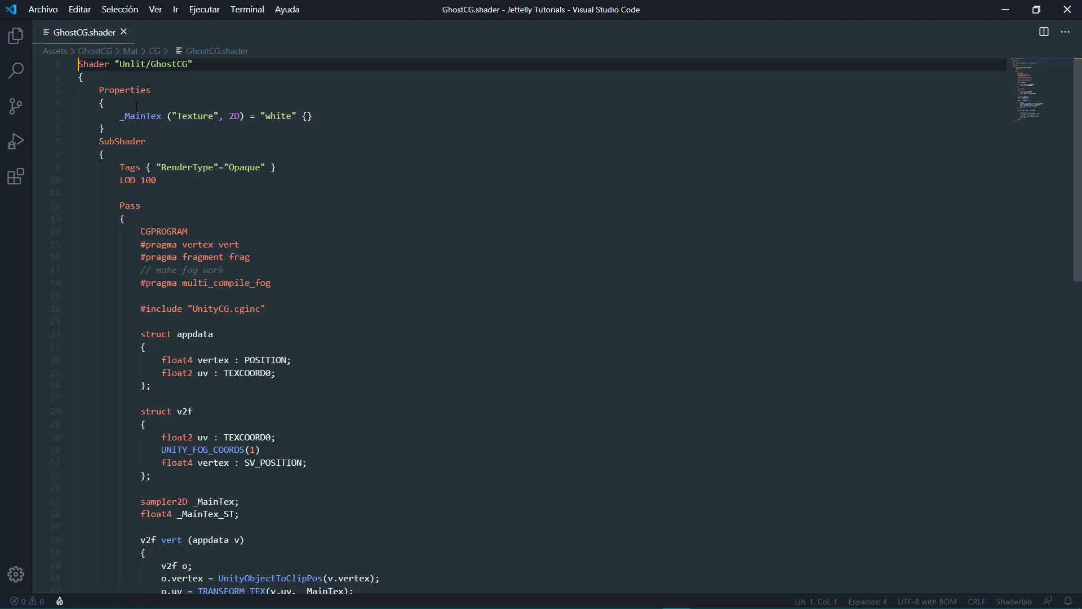
{"action": "left_click", "coordinate": [146, 64]}
{"action": "key", "text": "BackSpace"}
{"action": "key", "text": "BackSpace"}
{"action": "key", "text": "BackSpace"}
{"action": "key", "text": "BackSpace"}
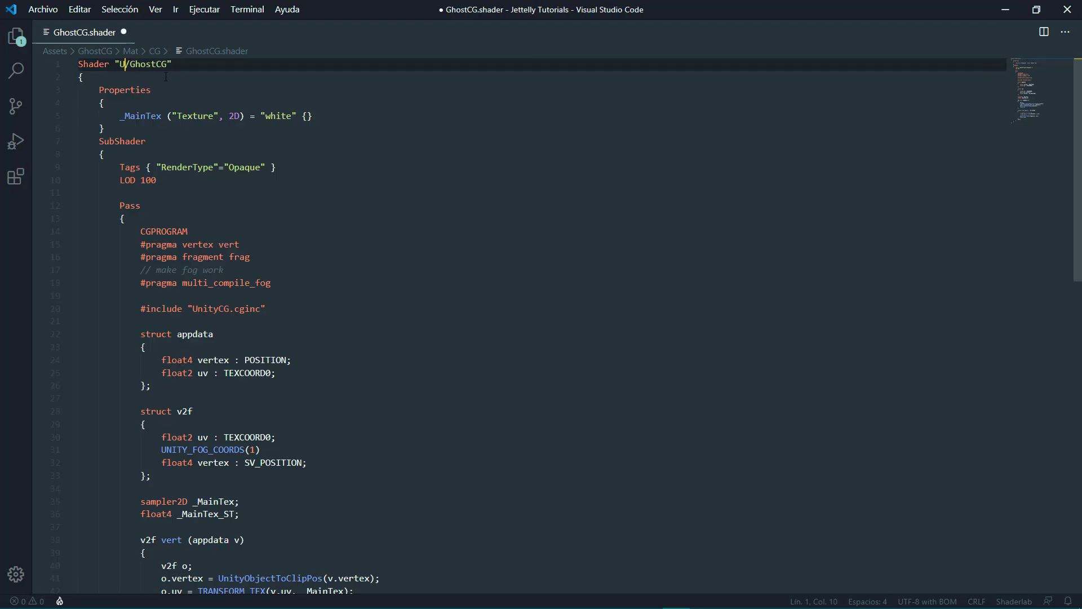
{"action": "key", "text": "BackSpace"}
{"action": "type", "text": "Jettelly"}
{"action": "key", "text": "ctrl+s"}
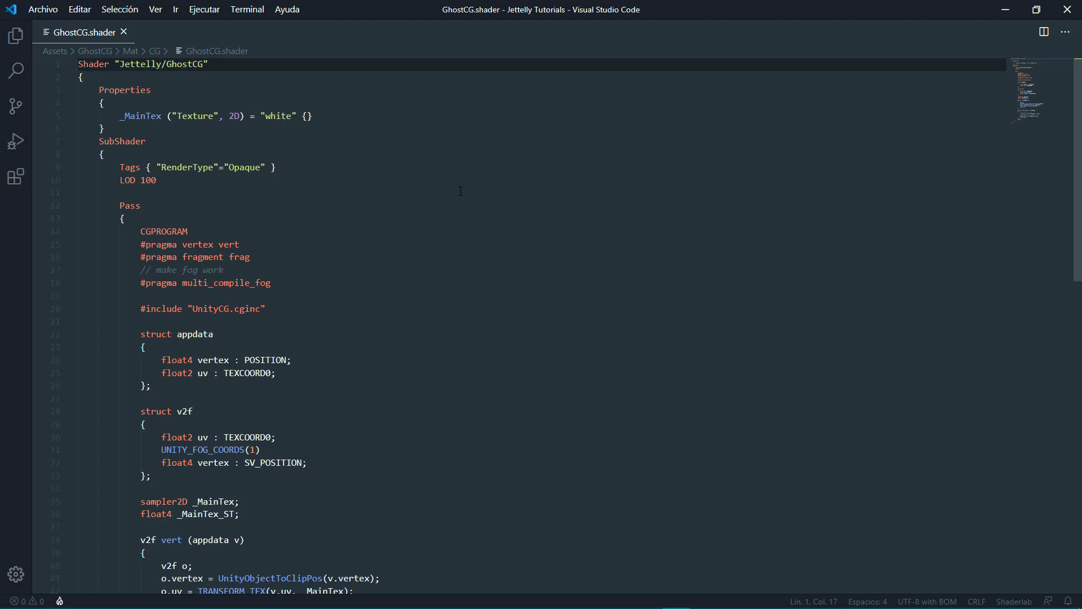
{"action": "key", "text": "alt+Tab"}
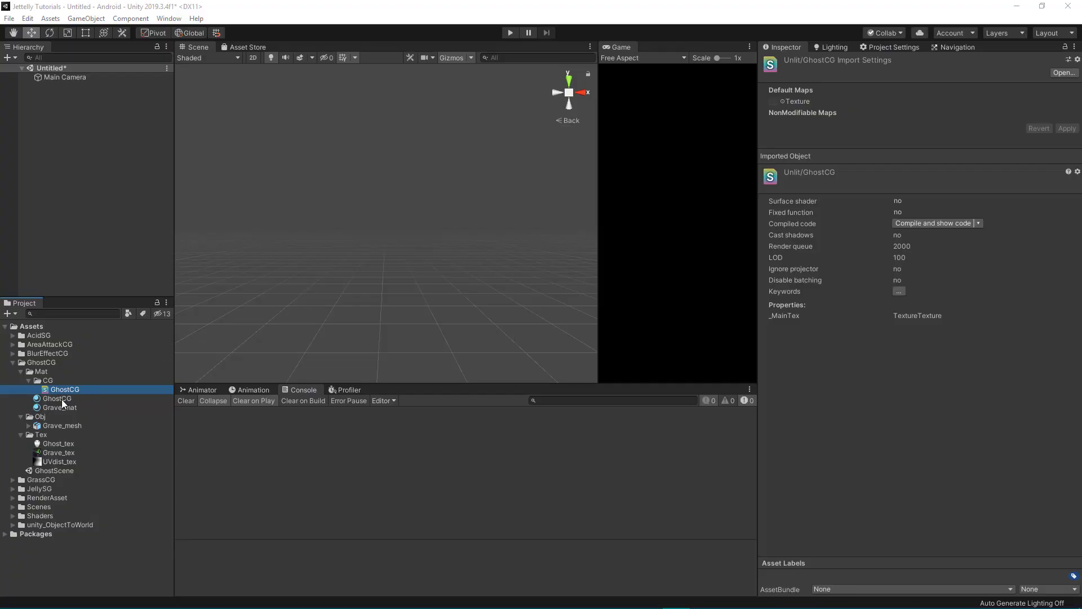
Step: Switch the GhostCG material to the Jettelly/GhostCG shader and assign Ghost_tex as its texture
{"action": "left_click", "coordinate": [61, 399]}
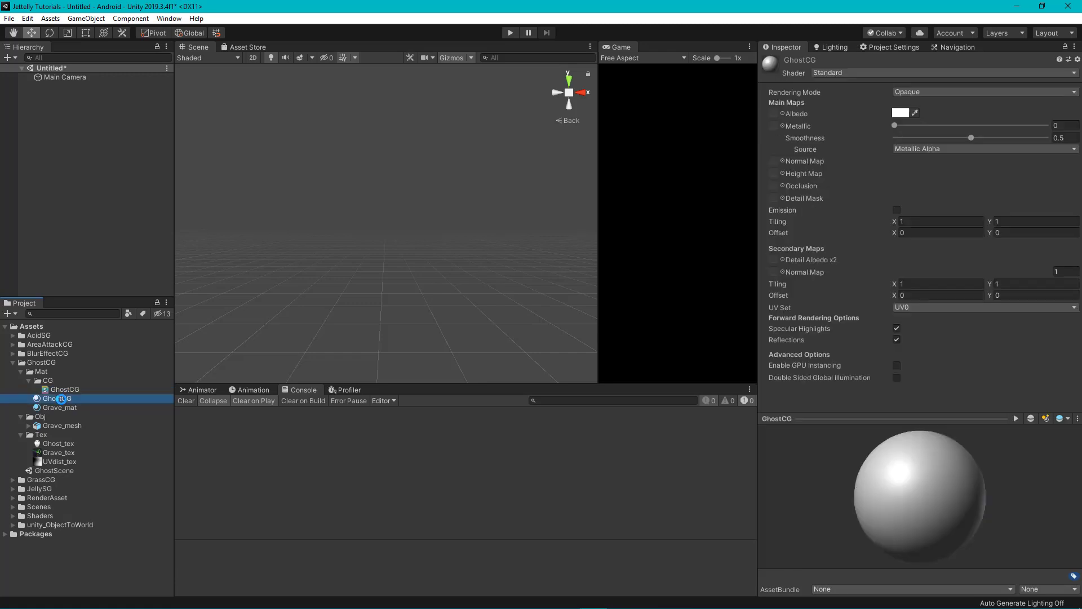
{"action": "left_click", "coordinate": [850, 72]}
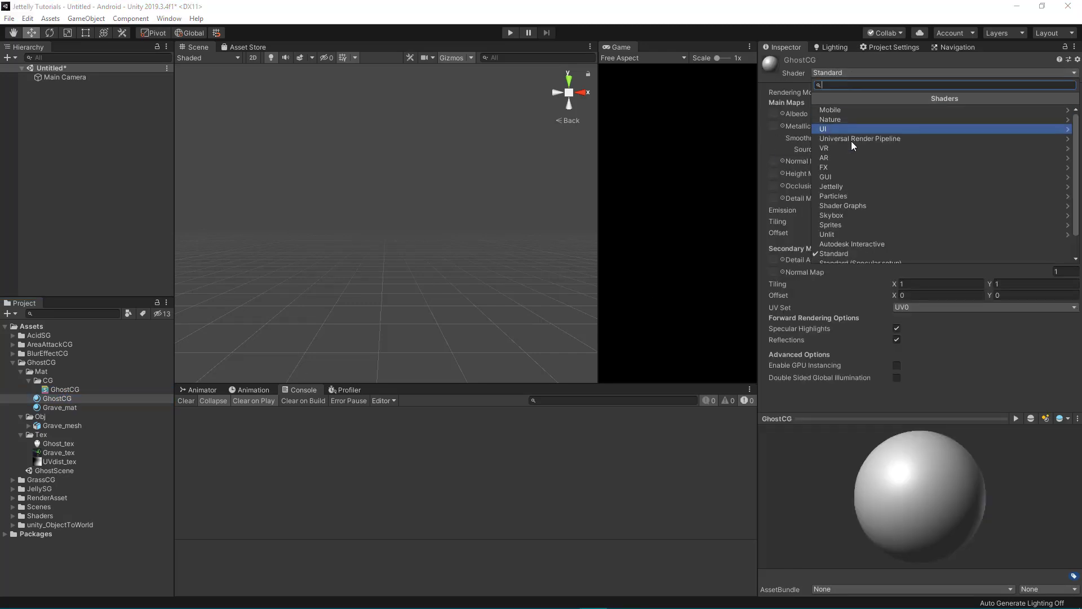
{"action": "left_click", "coordinate": [871, 185]}
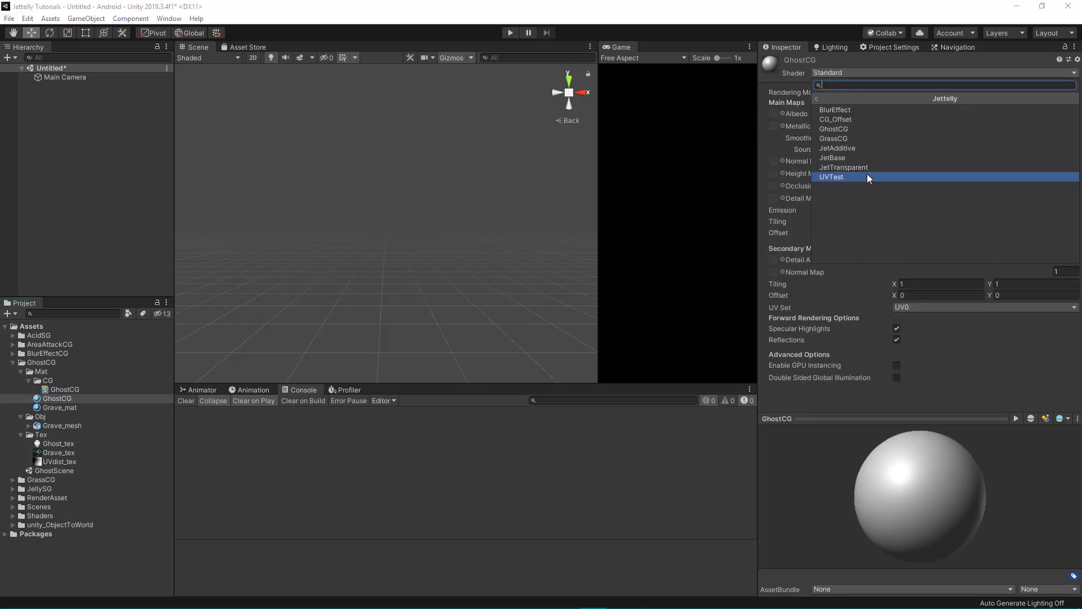
{"action": "left_click", "coordinate": [870, 130]}
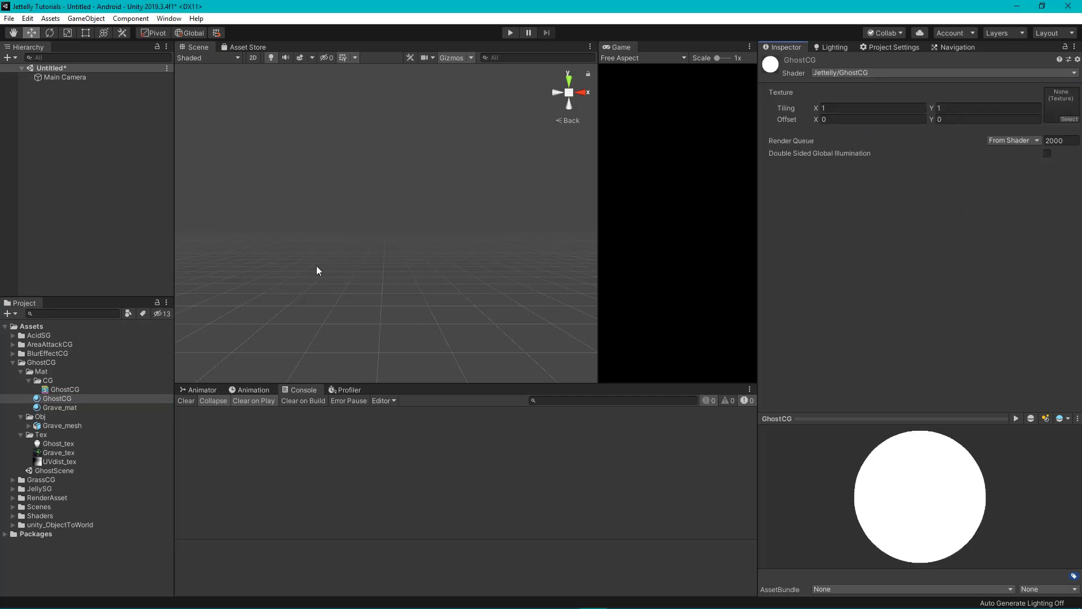
{"action": "left_click_drag", "start_coordinate": [49, 444], "coordinate": [1056, 117]}
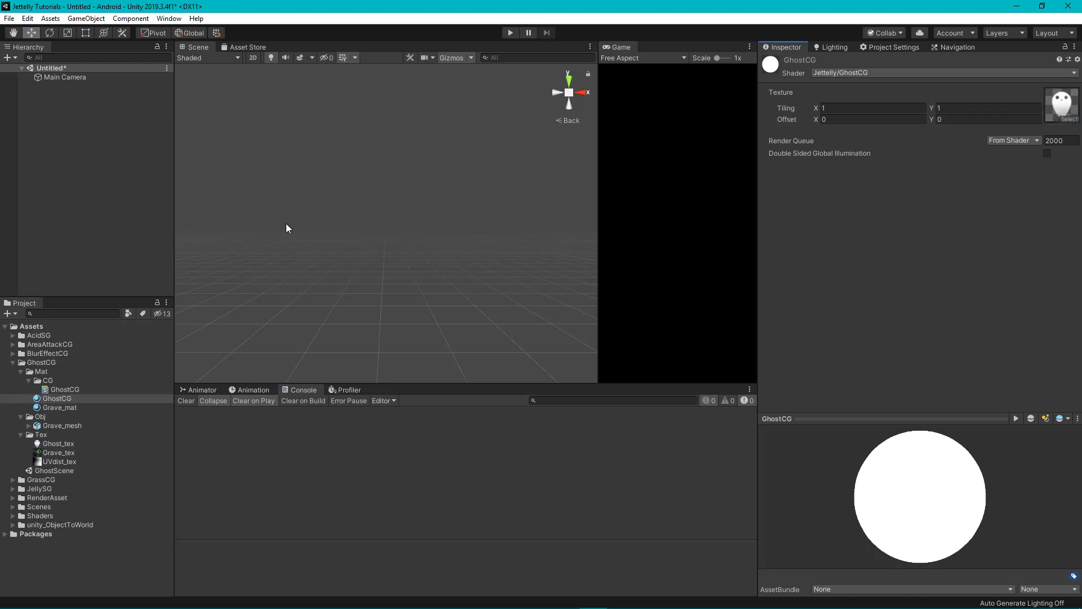
Step: Add a Quad to the scene and reset its Transform to the origin
{"action": "left_click", "coordinate": [68, 115]}
{"action": "right_click", "coordinate": [69, 115]}
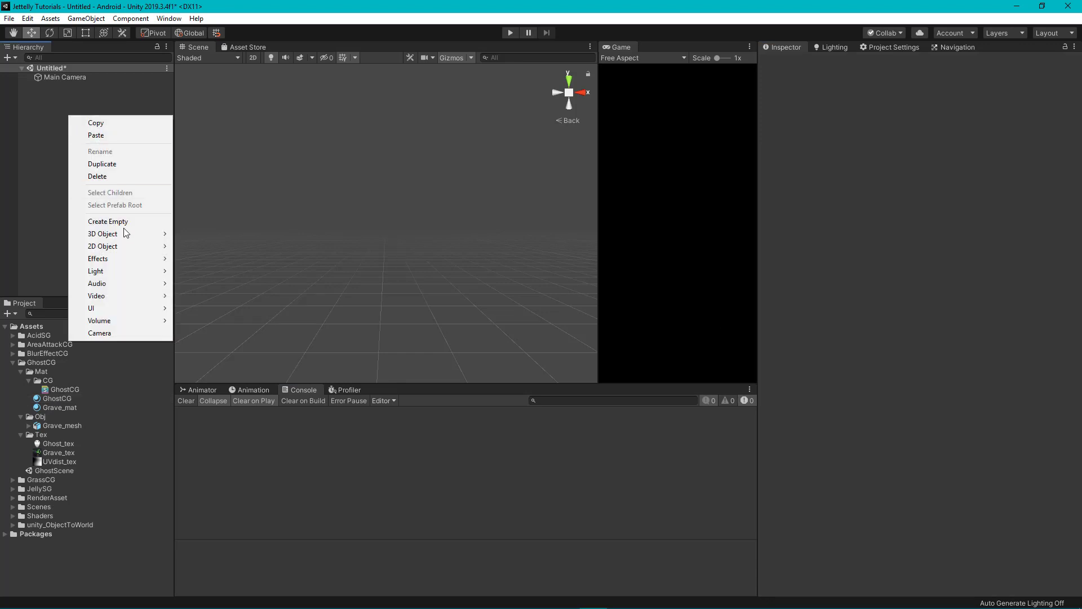
{"action": "mouse_move", "coordinate": [122, 238]}
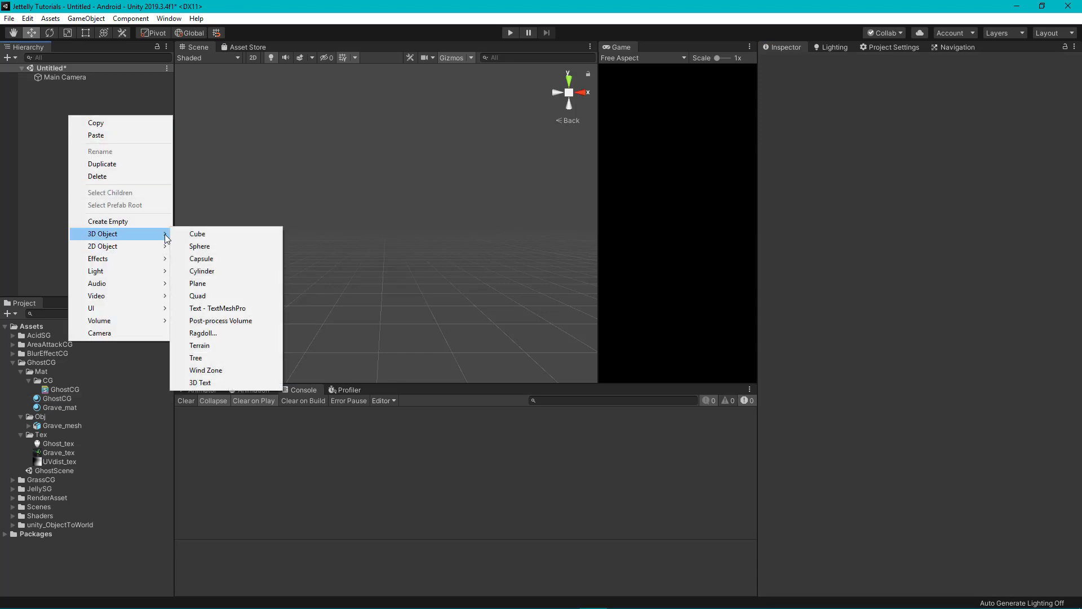
{"action": "left_click", "coordinate": [214, 294]}
{"action": "left_click", "coordinate": [1075, 91]}
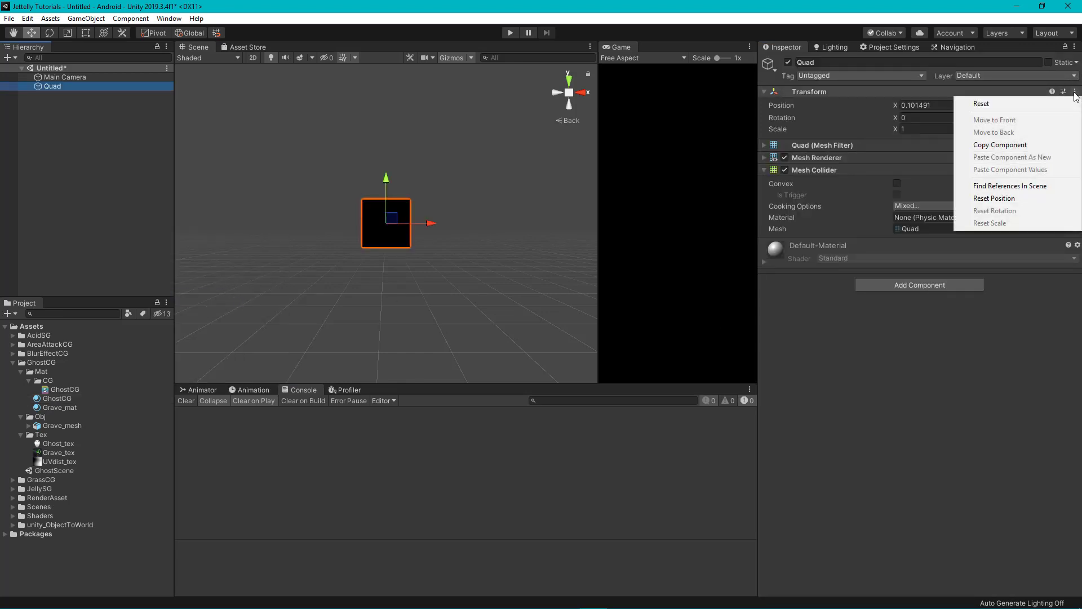
{"action": "left_click", "coordinate": [1039, 103]}
Step: Apply the GhostCG material to the Quad and view it in perspective
{"action": "left_click_drag", "start_coordinate": [58, 398], "coordinate": [377, 326]}
{"action": "scroll", "coordinate": [372, 346], "scroll_direction": "up", "scroll_amount": 2}
{"action": "middle_click_drag", "start_coordinate": [379, 352], "coordinate": [381, 244]}
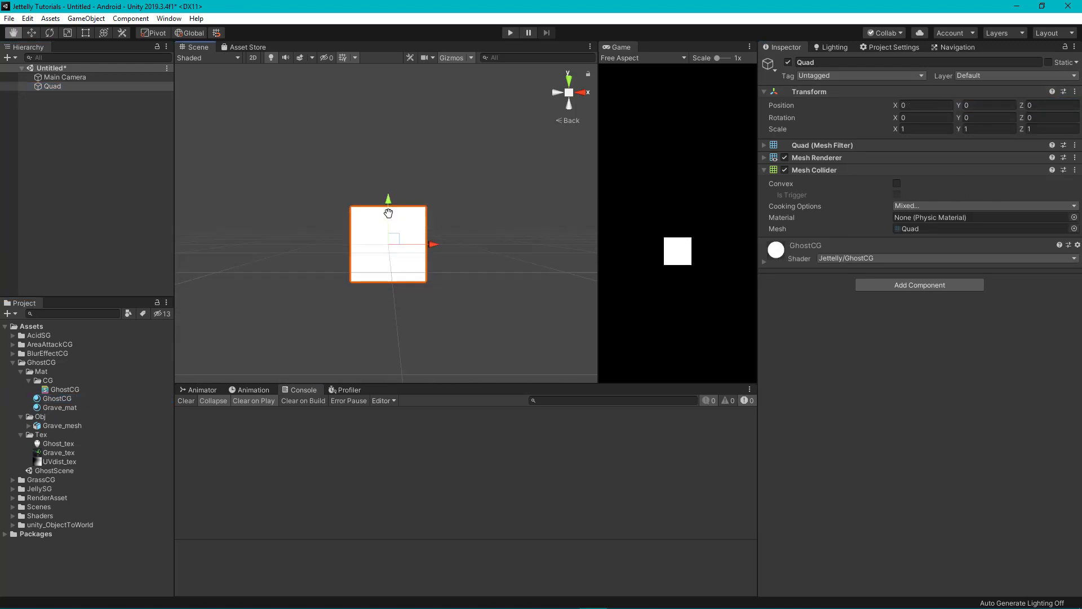
{"action": "scroll", "coordinate": [381, 221], "scroll_direction": "up", "scroll_amount": 3}
{"action": "mouse_move", "coordinate": [382, 222]}
{"action": "left_mouse_down", "text": "alt"}
{"action": "mouse_move", "coordinate": [470, 273]}
{"action": "mouse_move", "coordinate": [460, 319]}
{"action": "left_mouse_up", "text": "alt"}
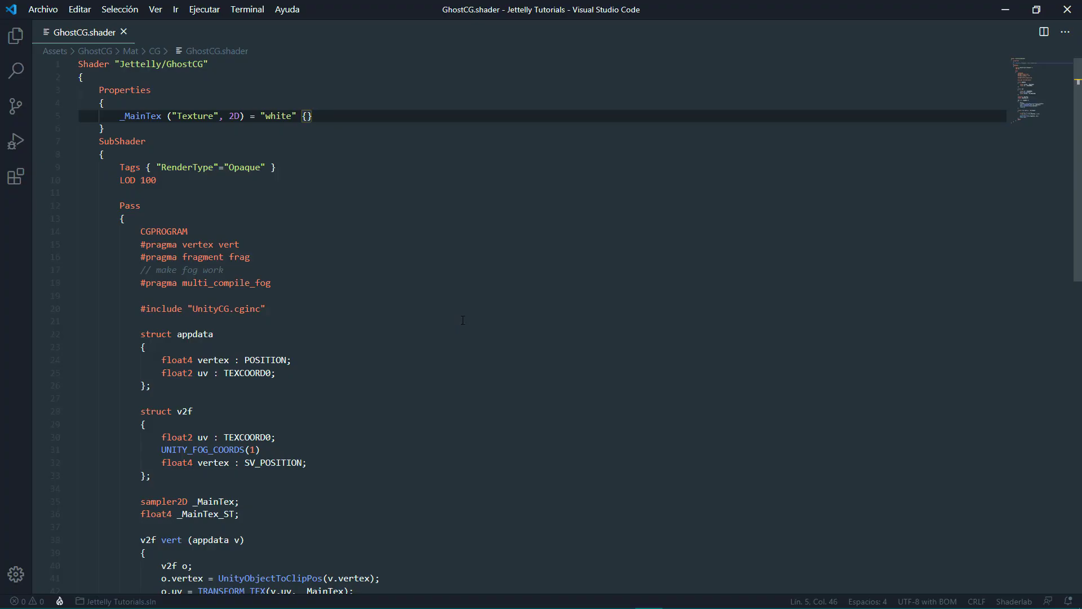
Step: Add "Queue"="Transparent" to the Tags and a 'Blend SrcAlpha OneMinusSrcAlpha' line, then save
{"action": "left_click", "coordinate": [273, 167]}
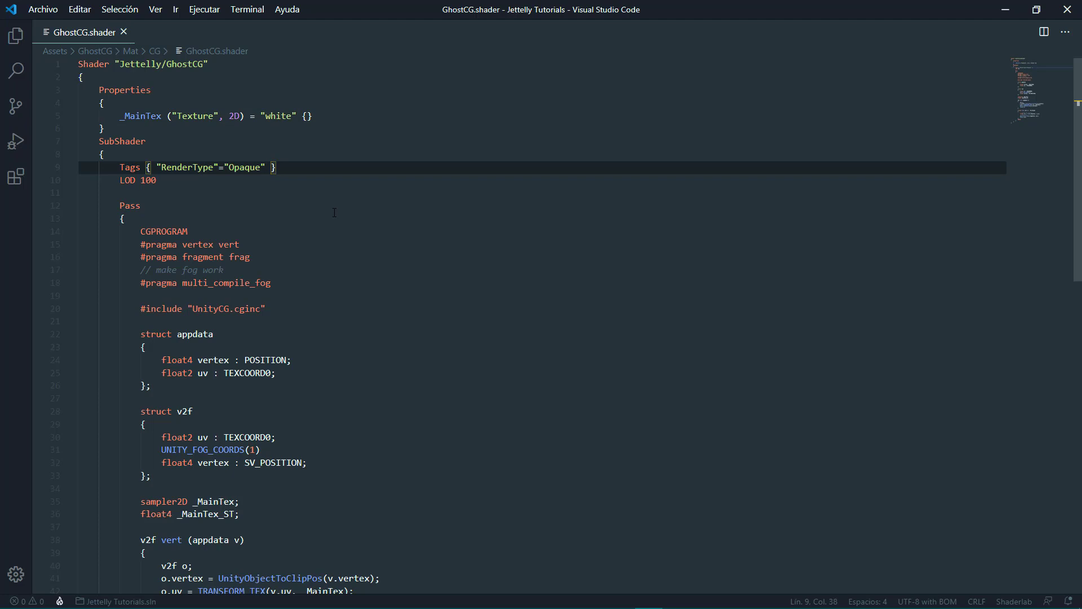
{"action": "type", "text": "\" \"Queue"}
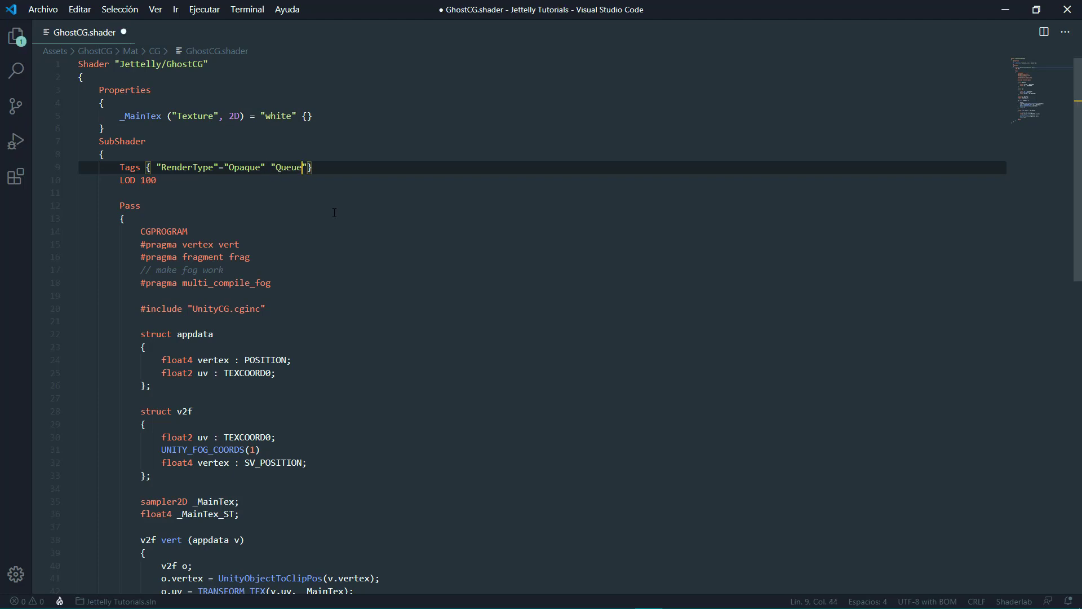
{"action": "type", "text": "\"=\"T"}
{"action": "type", "text": "ransparent"}
{"action": "left_click", "coordinate": [399, 166]}
{"action": "key", "text": "Return"}
{"action": "type", "text": "Blend "}
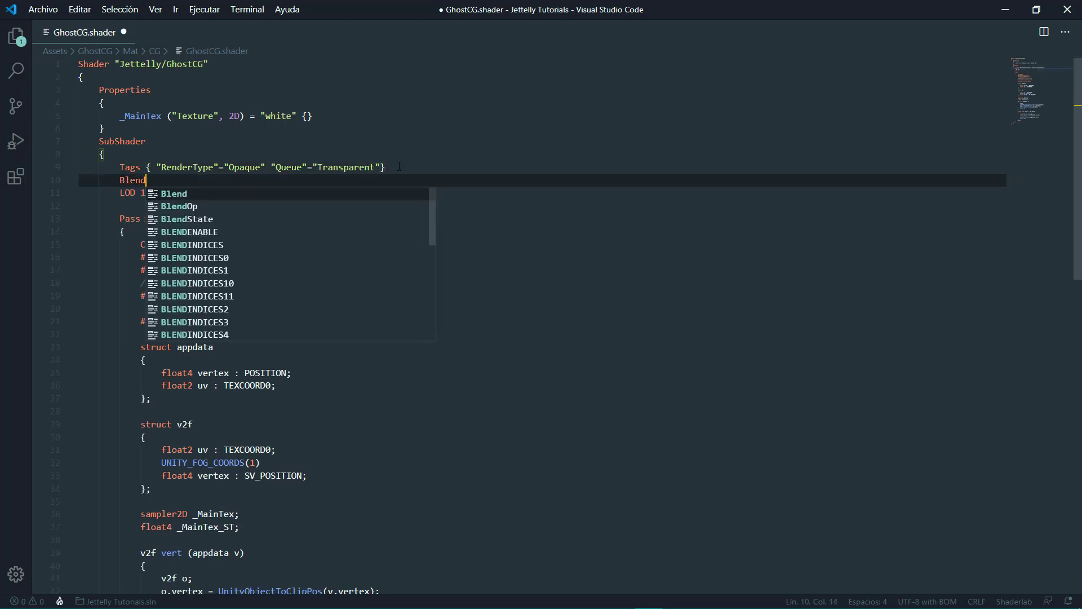
{"action": "type", "text": "SrcAlph"}
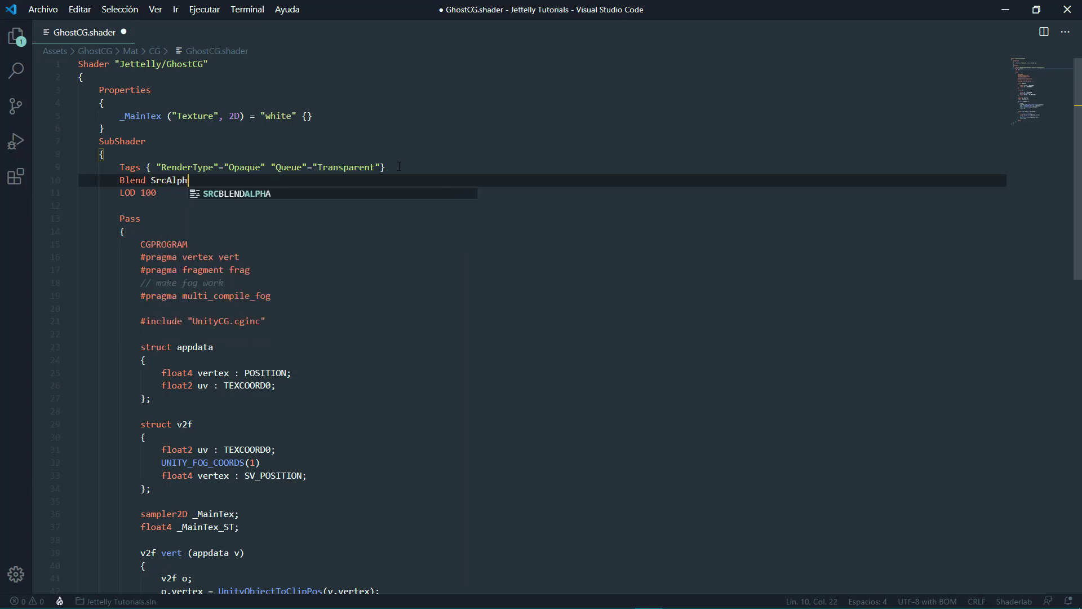
{"action": "type", "text": "a One"}
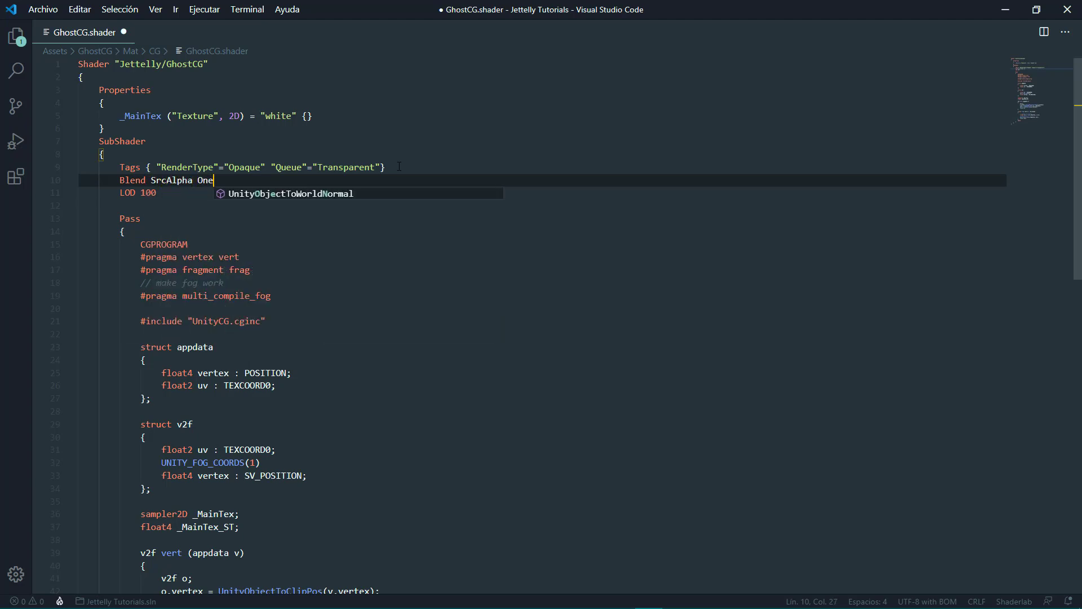
{"action": "type", "text": "Minus"}
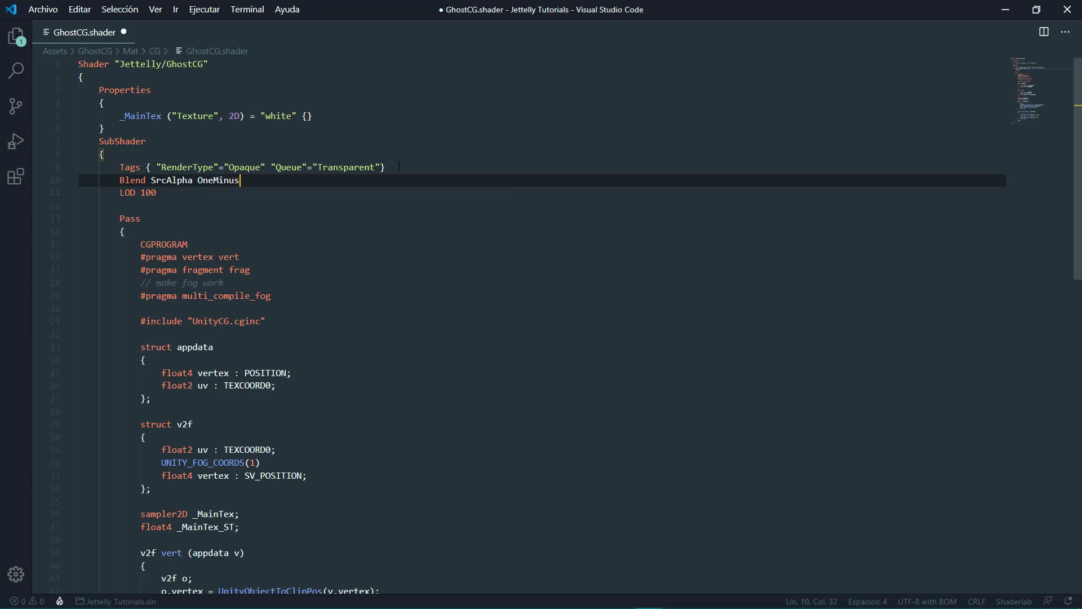
{"action": "type", "text": "SrcAlp"}
{"action": "type", "text": "ha"}
{"action": "key", "text": "ctrl+s"}
Step: Orbit the Scene view around the transparent ghost Quad to check it from above
{"action": "left_click", "coordinate": [1005, 10]}
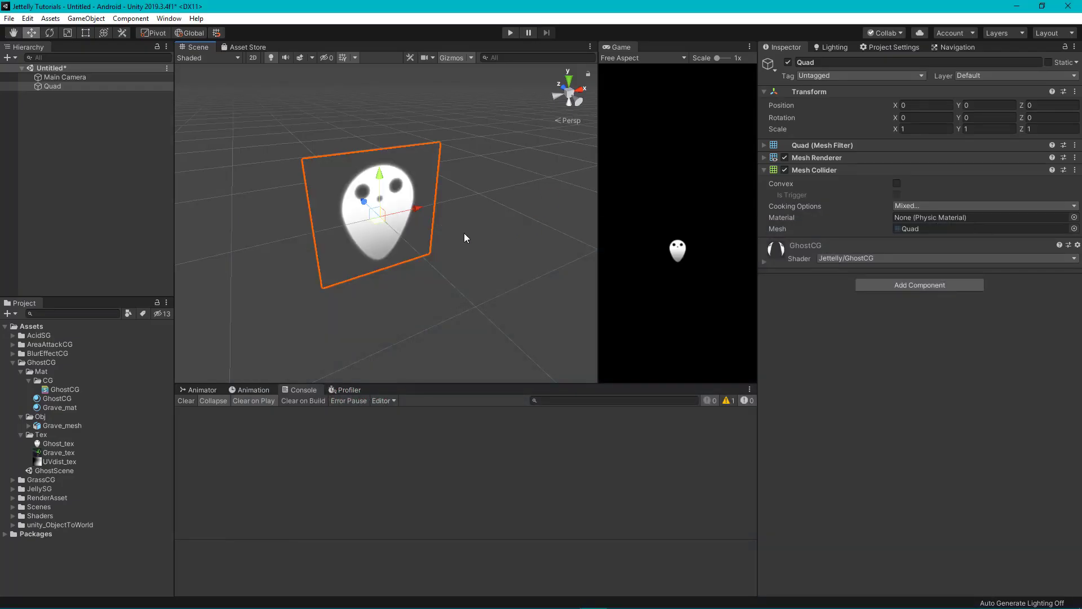
{"action": "mouse_move", "coordinate": [465, 237]}
{"action": "left_mouse_down", "text": "alt"}
{"action": "mouse_move", "coordinate": [320, 268]}
{"action": "mouse_move", "coordinate": [500, 173]}
{"action": "left_mouse_up", "text": "alt"}
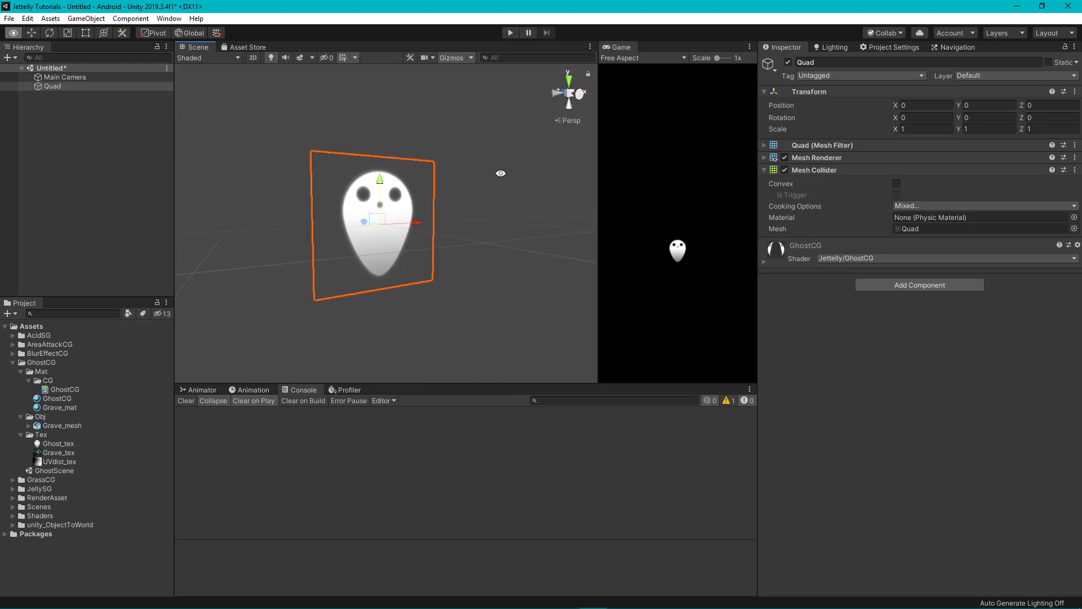
{"action": "left_click_drag", "start_coordinate": [501, 173], "coordinate": [469, 224], "text": "alt"}
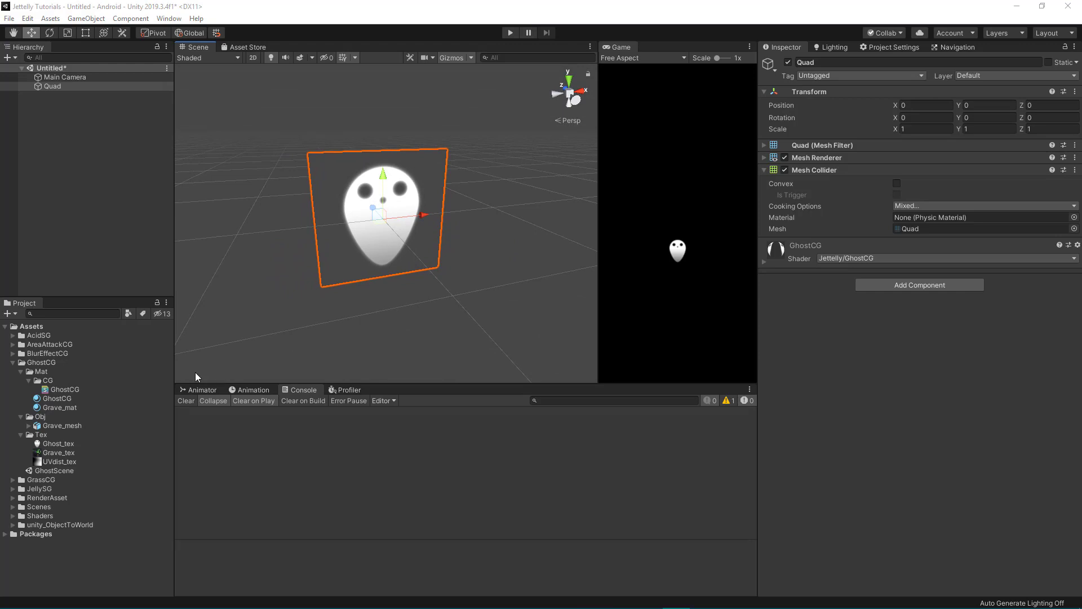
Step: Inspect the UVdist_tex texture with an enlarged preview before returning to the code
{"action": "left_click", "coordinate": [54, 461]}
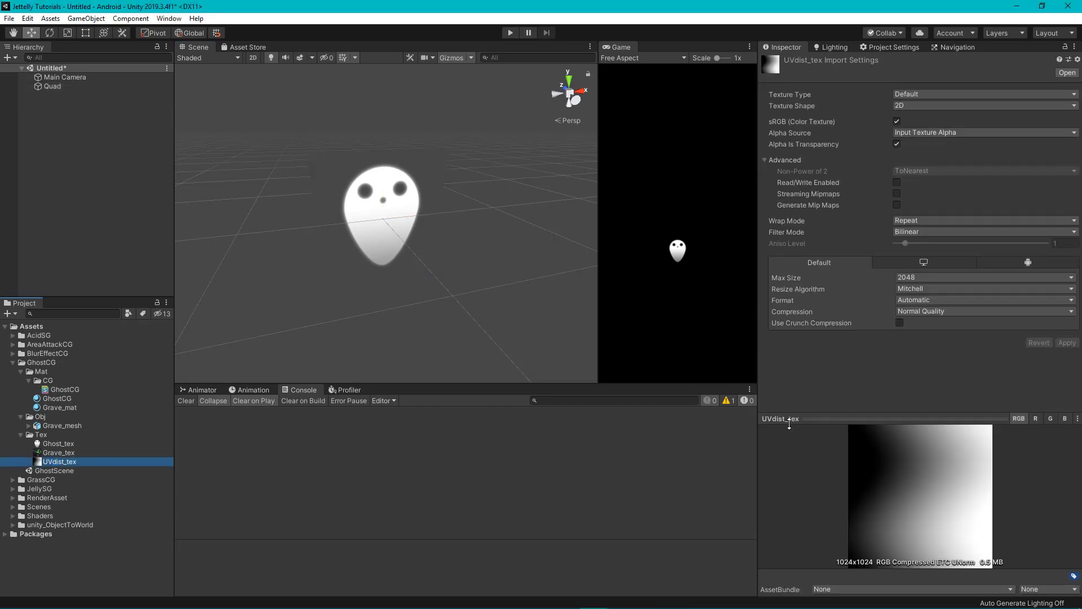
{"action": "left_click_drag", "start_coordinate": [933, 288], "coordinate": [933, 277]}
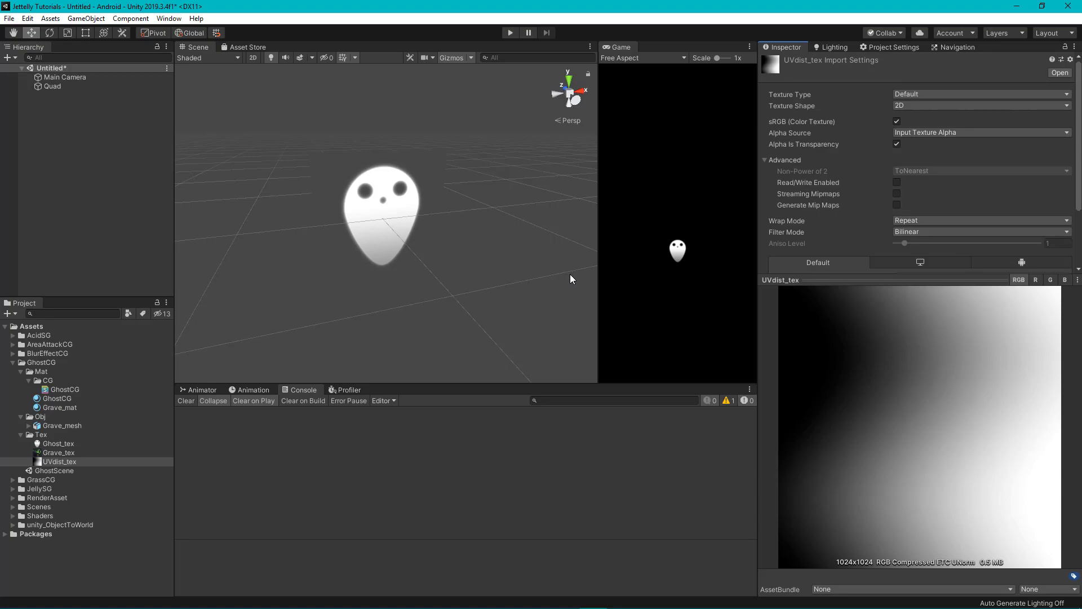
{"action": "key", "text": "alt+Tab"}
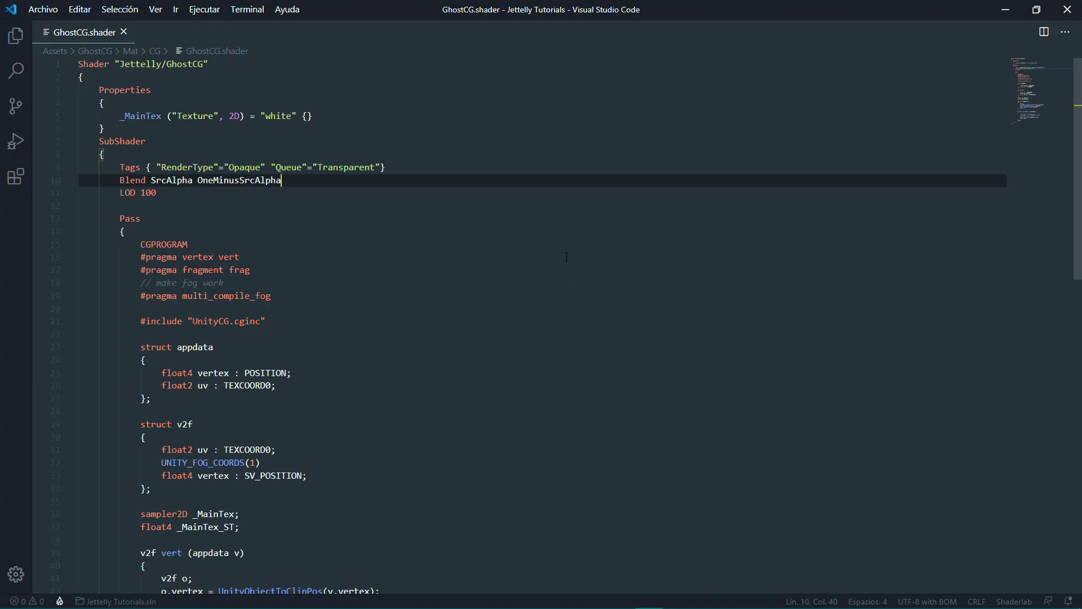
Step: Add the property '_UVdist ("UVdist", 2D) = "white" {}' below _MainTex
{"action": "left_click", "coordinate": [338, 117]}
{"action": "key", "text": "Return"}
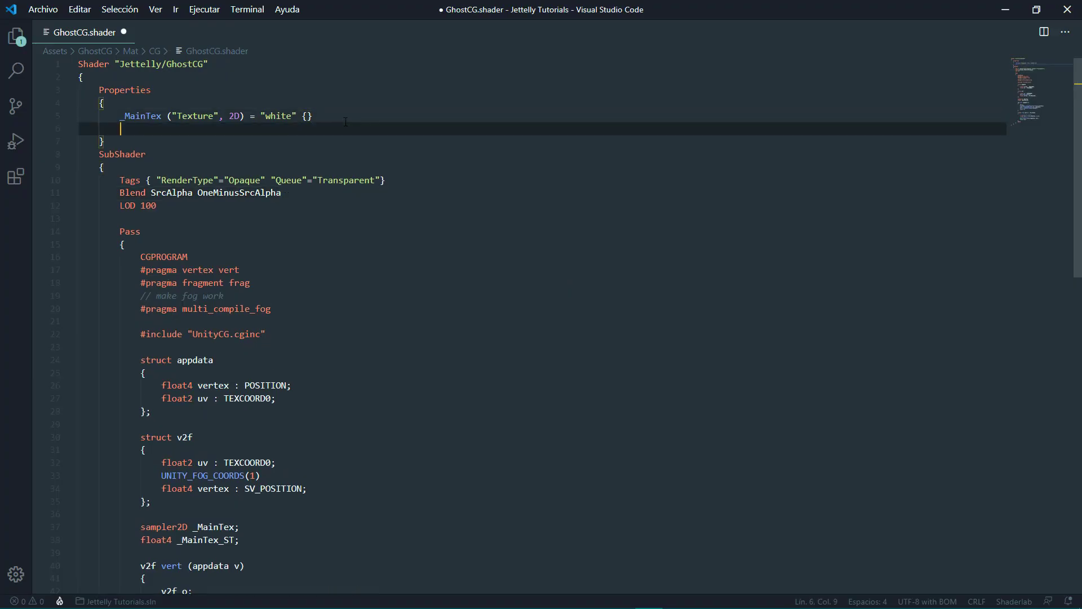
{"action": "type", "text": "_"}
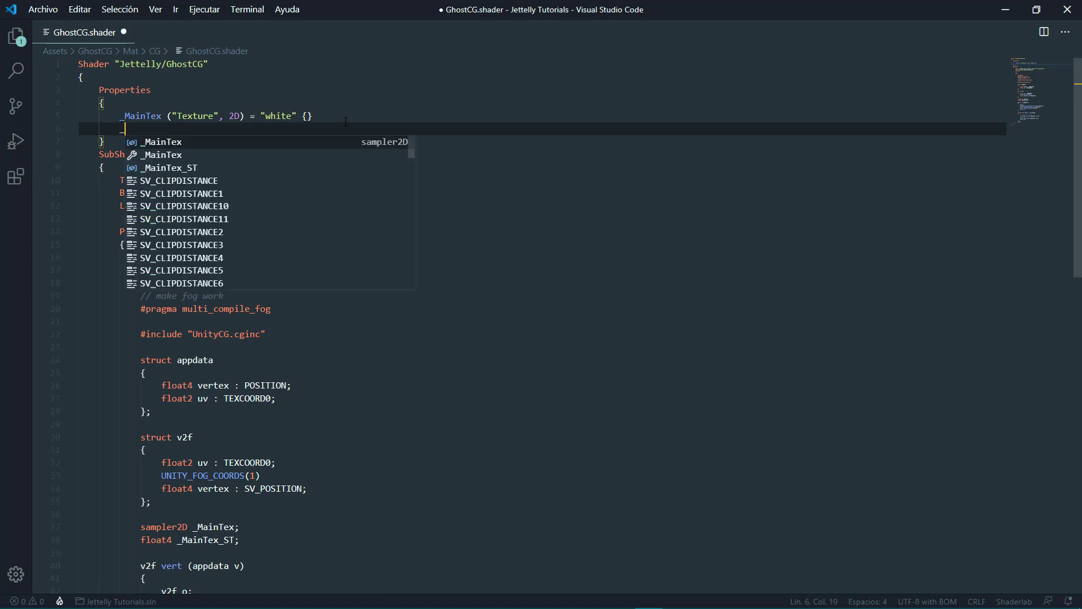
{"action": "type", "text": "UVdist "}
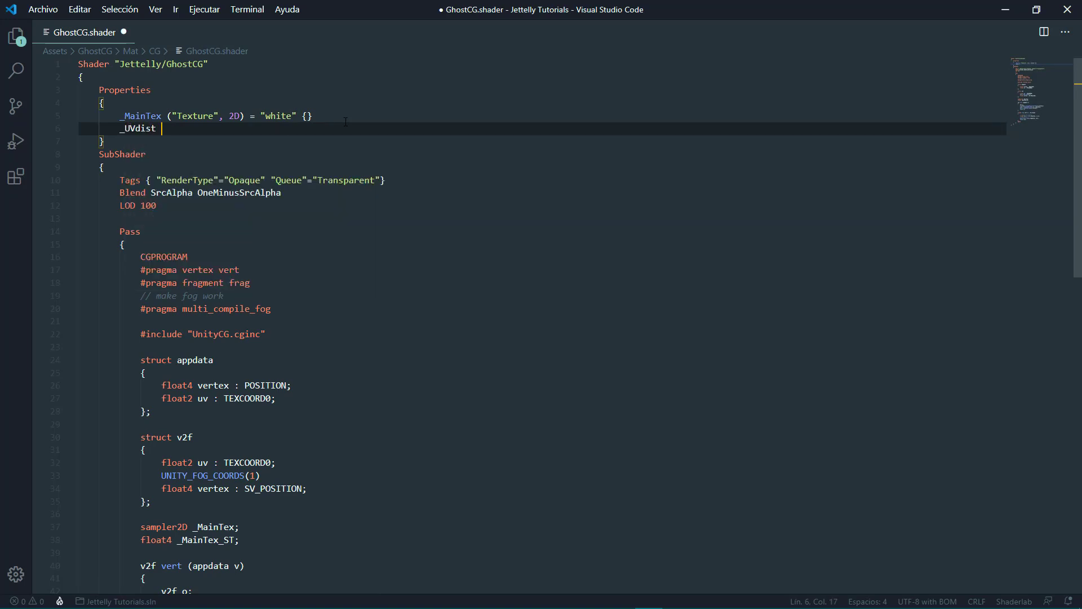
{"action": "type", "text": "(\""}
{"action": "type", "text": "UVdist\""}
{"action": "type", "text": ", 2D)"}
{"action": "type", "text": " = \"whi"}
{"action": "type", "text": "te\" {}"}
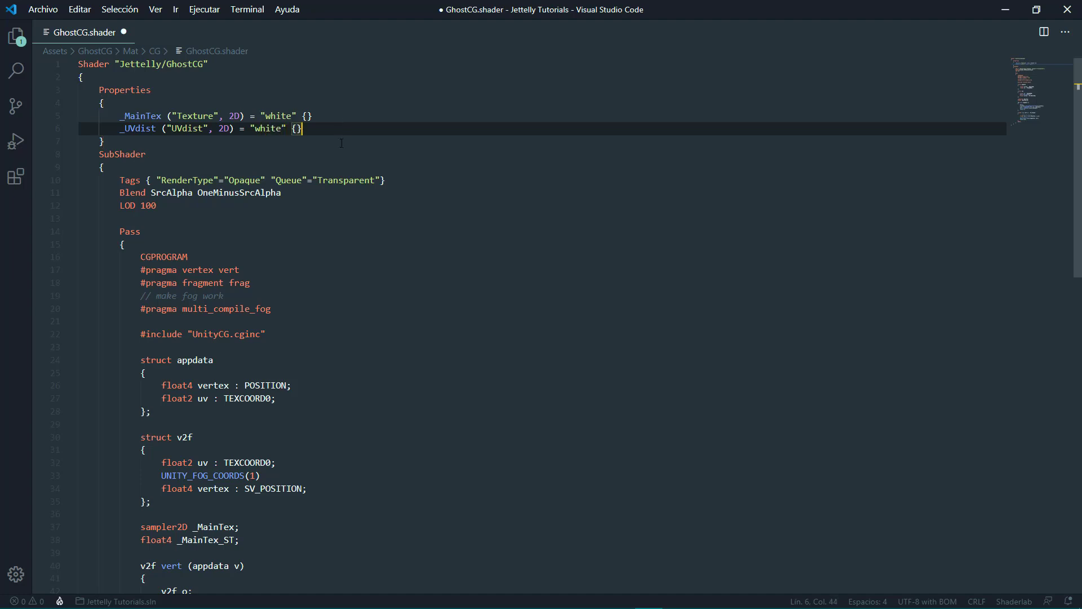
Step: Declare 'sampler2D _UVdist;' below the _MainTex sampler
{"action": "scroll", "coordinate": [341, 143], "scroll_direction": "down", "scroll_amount": 5}
{"action": "left_click", "coordinate": [268, 356]}
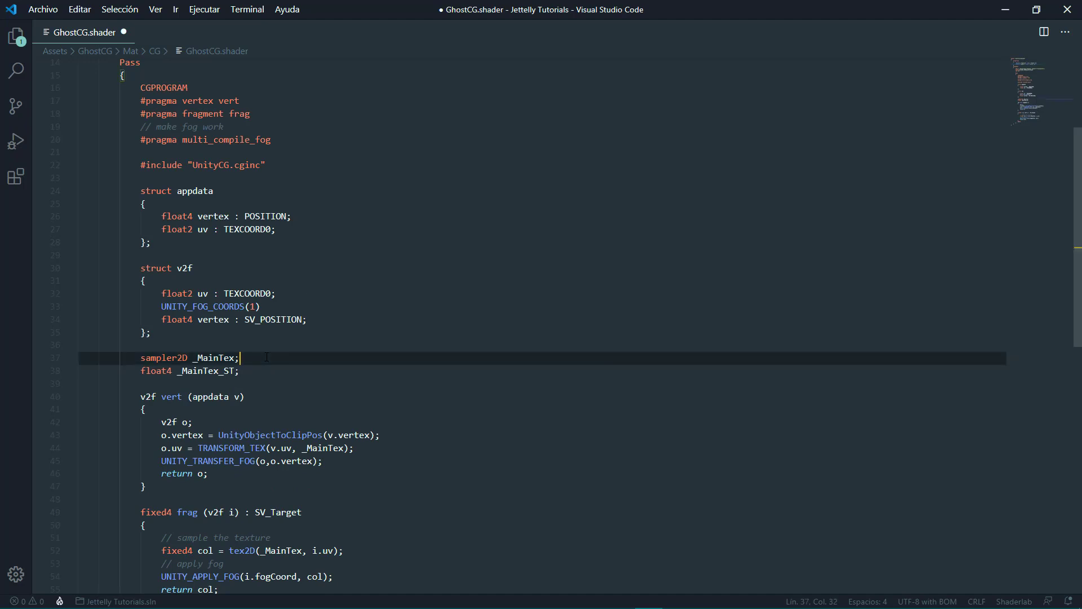
{"action": "key", "text": "Return"}
{"action": "type", "text": "sam"}
{"action": "key", "text": "Tab"}
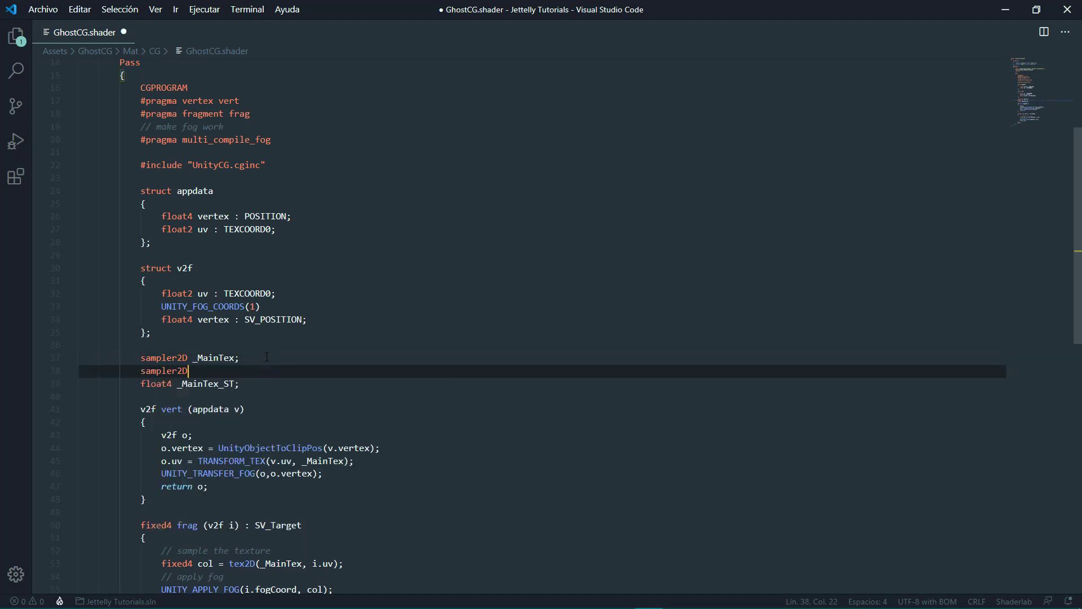
{"action": "type", "text": "_UVdist"}
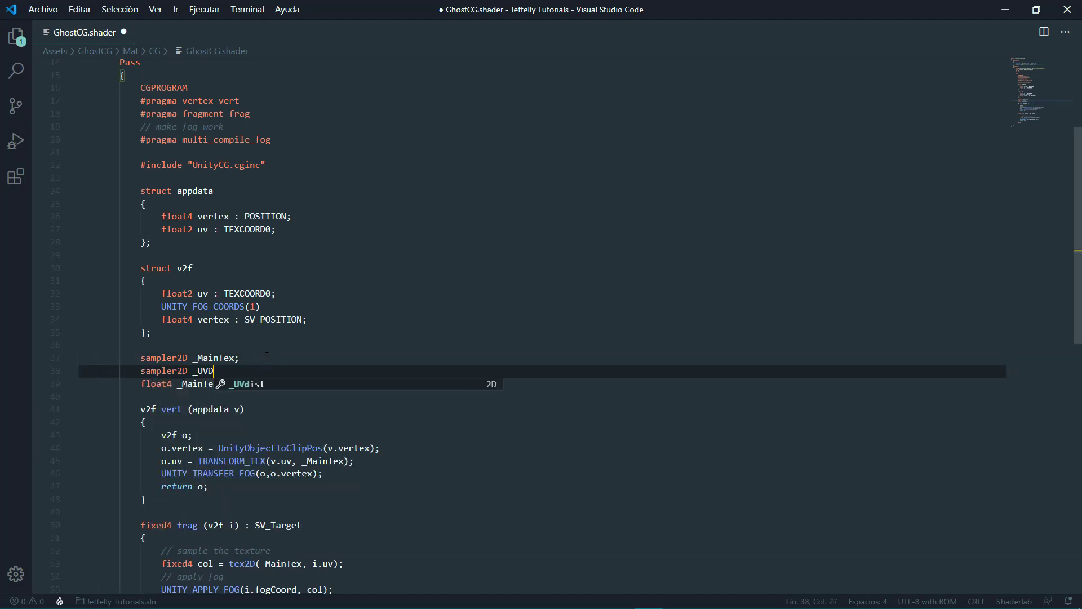
{"action": "type", "text": ";"}
Step: Declare 'float4 _UVdist_ST' below the _MainTex_ST line
{"action": "left_click", "coordinate": [255, 384]}
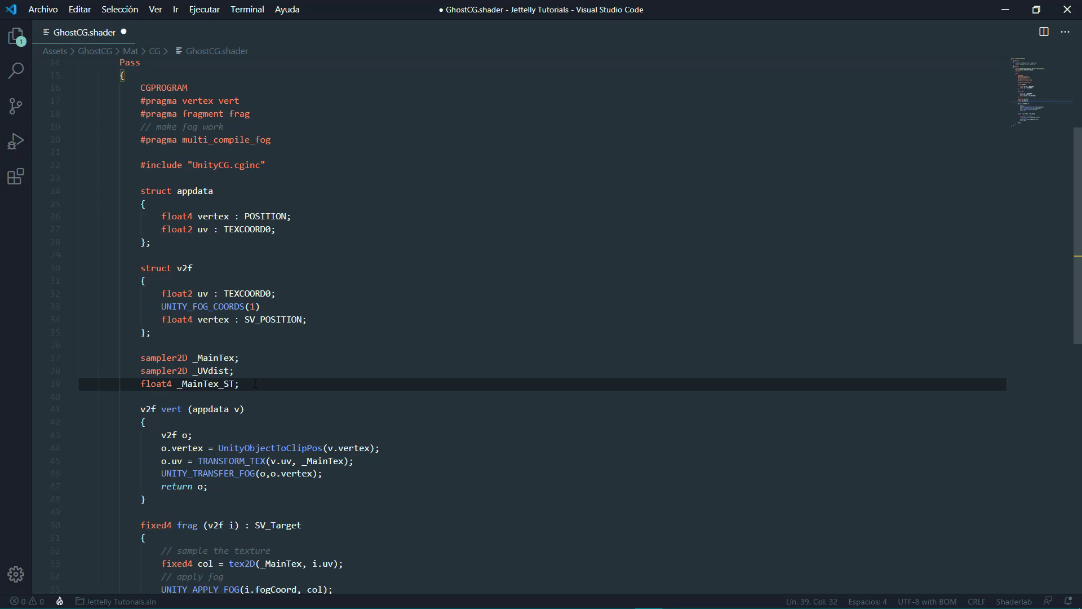
{"action": "key", "text": "Return"}
{"action": "type", "text": "floa"}
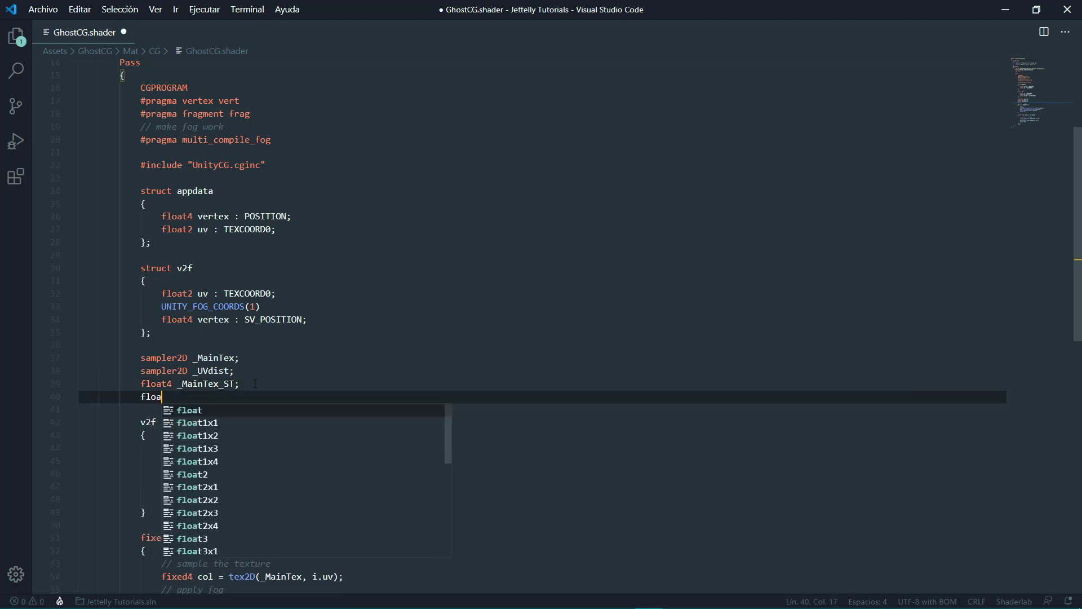
{"action": "type", "text": "t4 _"}
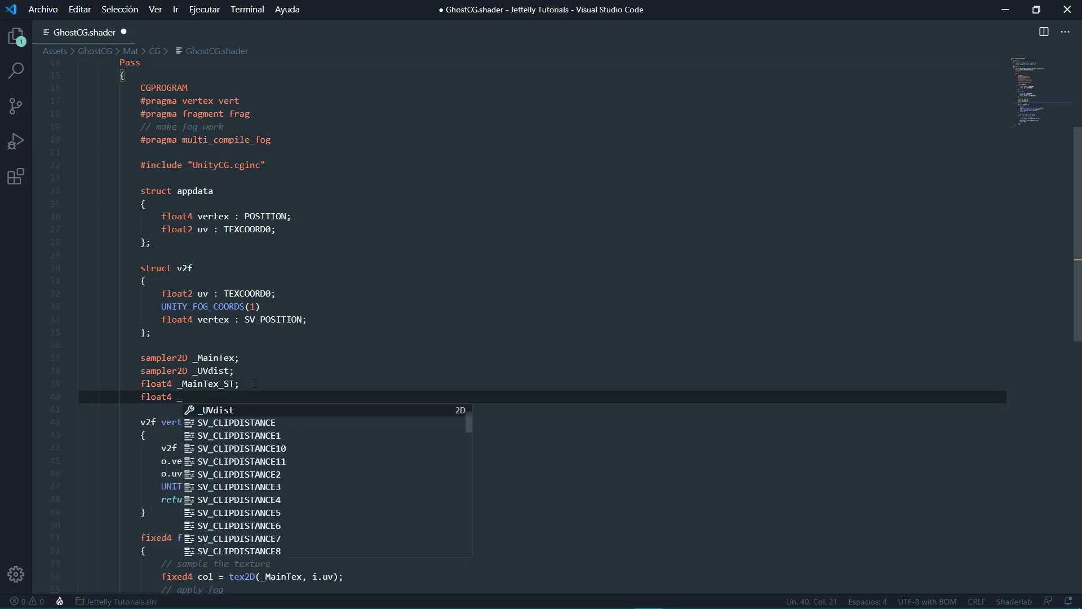
{"action": "type", "text": "UV"}
{"action": "key", "text": "Tab"}
{"action": "type", "text": "ST"}
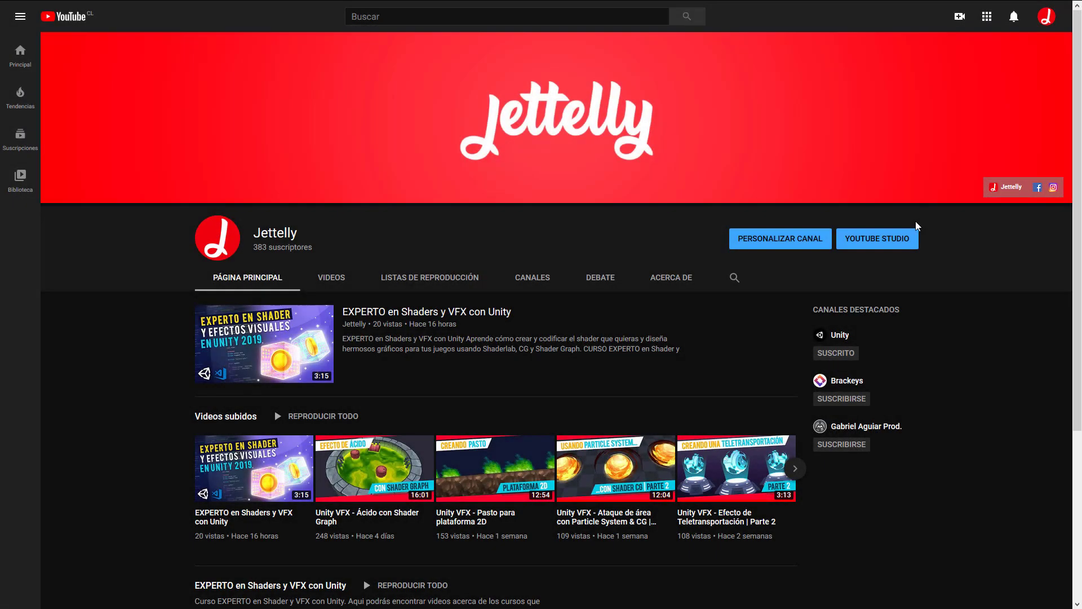
Step: Play the "Unity VFX - Ácido con Shader Graph" video from the channel's uploads
{"action": "scroll", "coordinate": [916, 226], "scroll_direction": "down", "scroll_amount": 3}
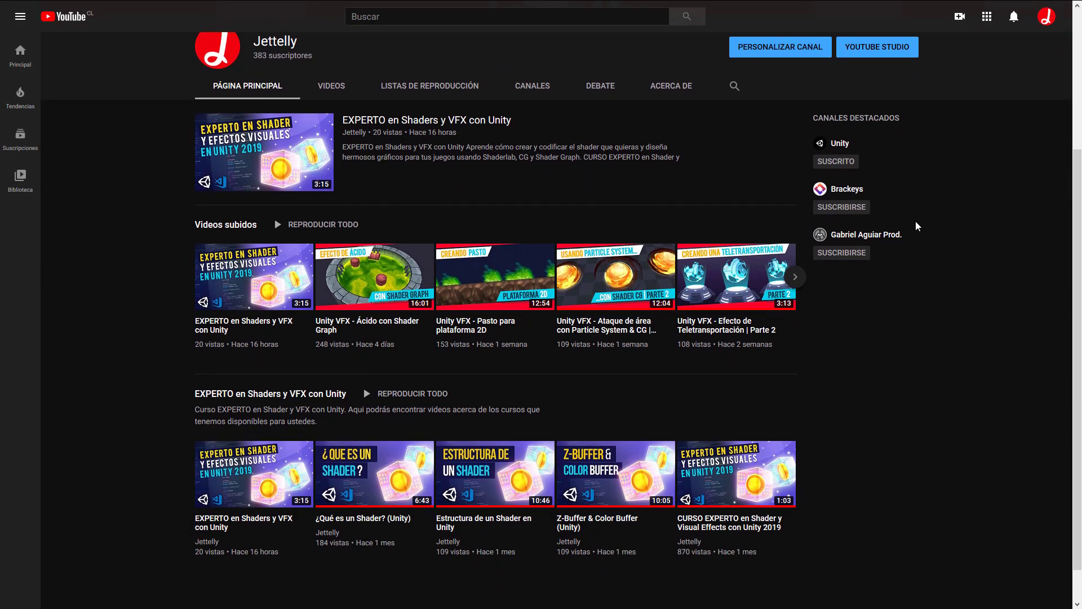
{"action": "left_click", "coordinate": [428, 217]}
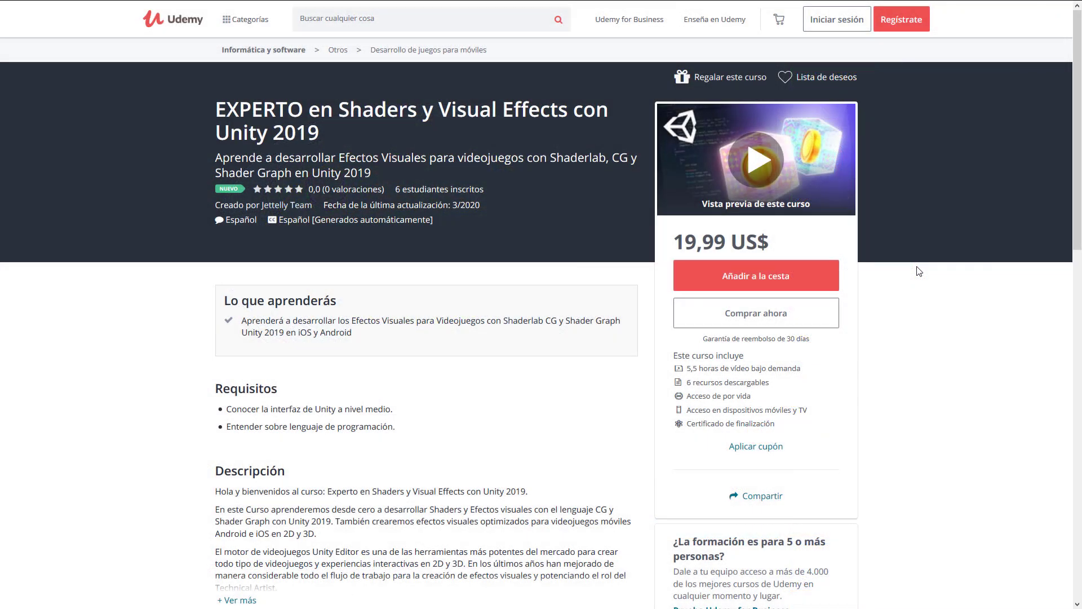
Step: Expand the Shaderlab y CG section of the course curriculum and scroll through its lessons
{"action": "scroll", "coordinate": [920, 271], "scroll_direction": "down", "scroll_amount": 2}
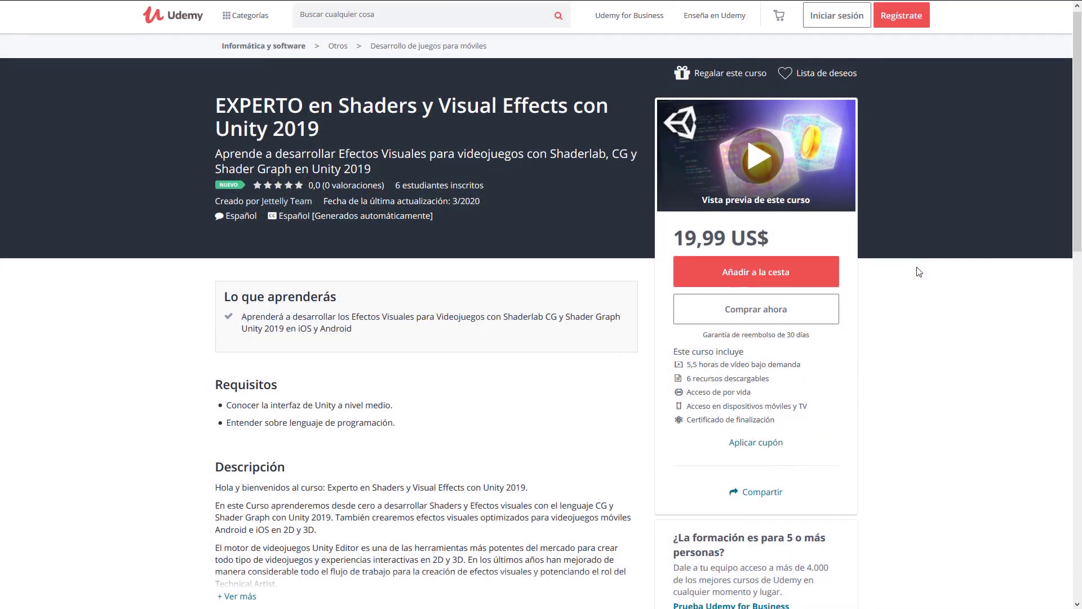
{"action": "scroll", "coordinate": [920, 271], "scroll_direction": "down", "scroll_amount": 3}
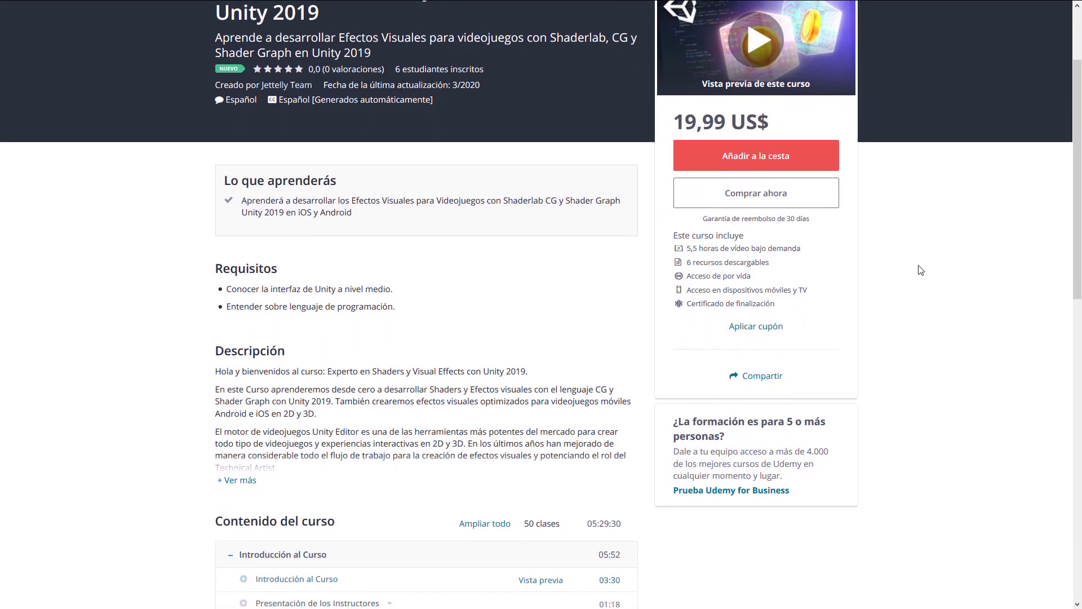
{"action": "scroll", "coordinate": [921, 271], "scroll_direction": "down", "scroll_amount": 1}
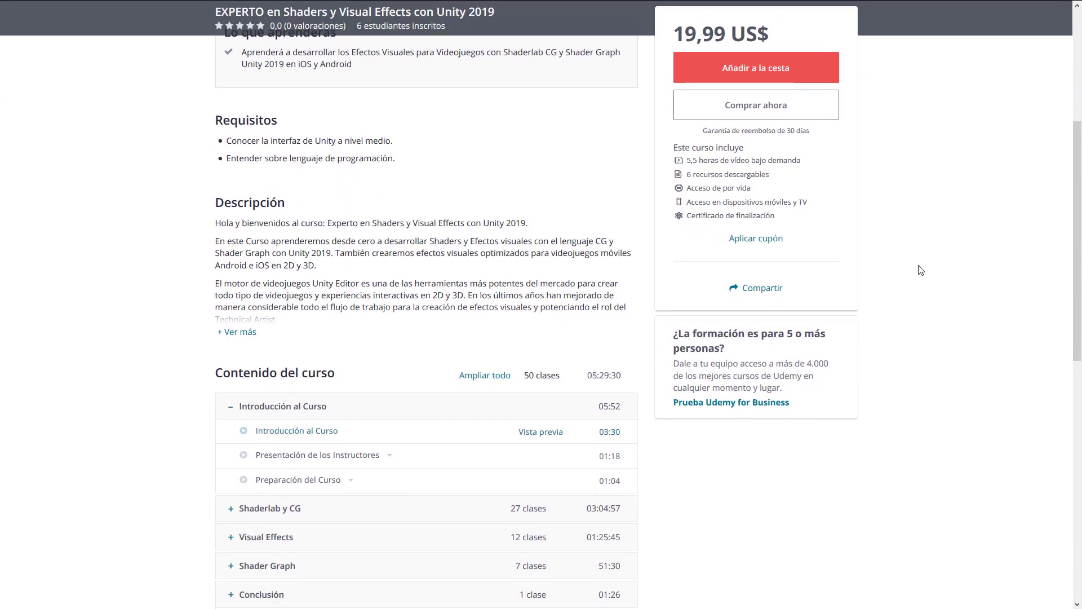
{"action": "scroll", "coordinate": [921, 270], "scroll_direction": "down", "scroll_amount": 1}
{"action": "scroll", "coordinate": [921, 271], "scroll_direction": "down", "scroll_amount": 2}
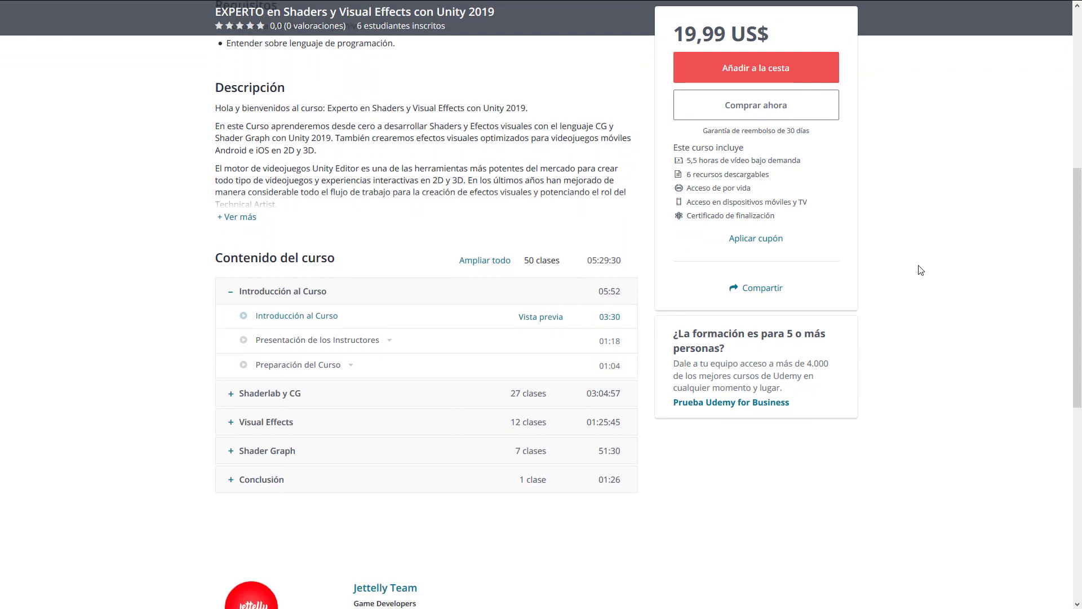
{"action": "left_click", "coordinate": [459, 361]}
{"action": "scroll", "coordinate": [671, 321], "scroll_direction": "down", "scroll_amount": 5}
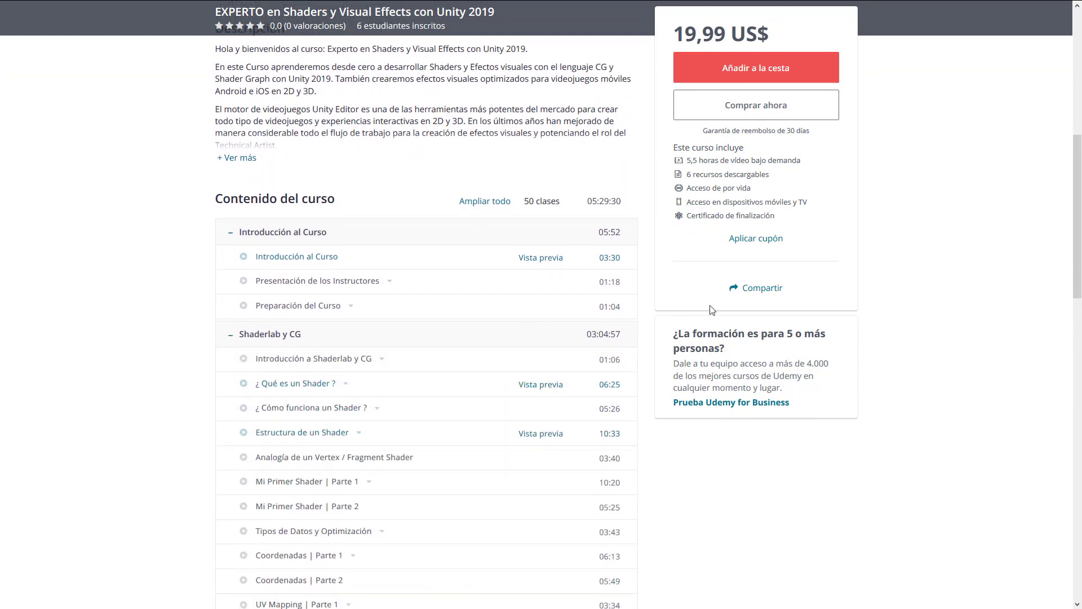
{"action": "scroll", "coordinate": [712, 309], "scroll_direction": "down", "scroll_amount": 2}
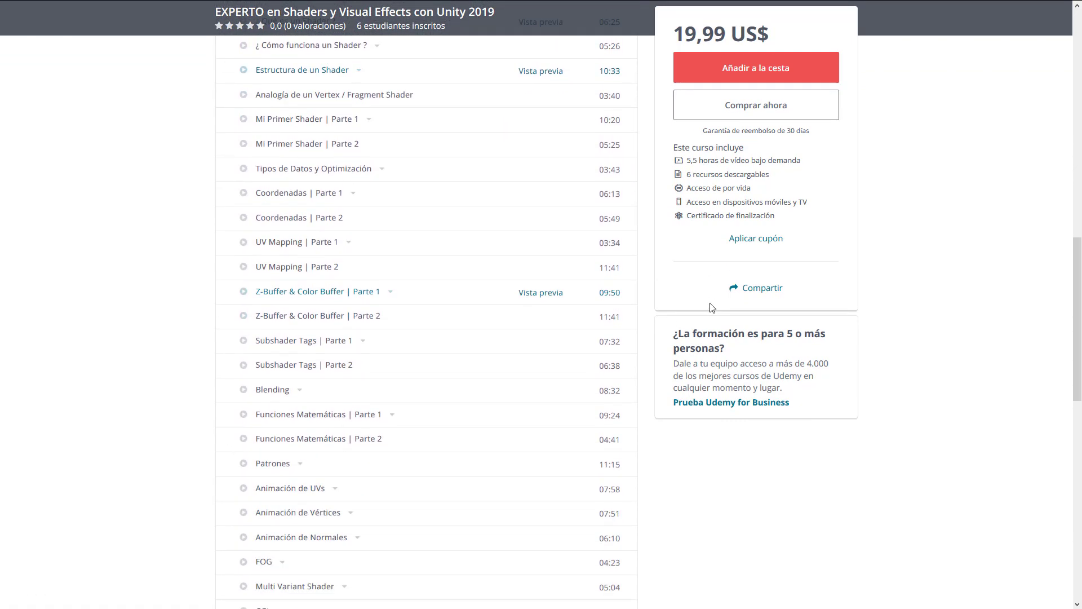
{"action": "scroll", "coordinate": [564, 350], "scroll_direction": "down", "scroll_amount": 3}
{"action": "scroll", "coordinate": [413, 395], "scroll_direction": "down", "scroll_amount": 2}
Step: Expand the Visual Effects, Shader Graph and Conclusión sections to see their lessons
{"action": "left_click", "coordinate": [413, 395]}
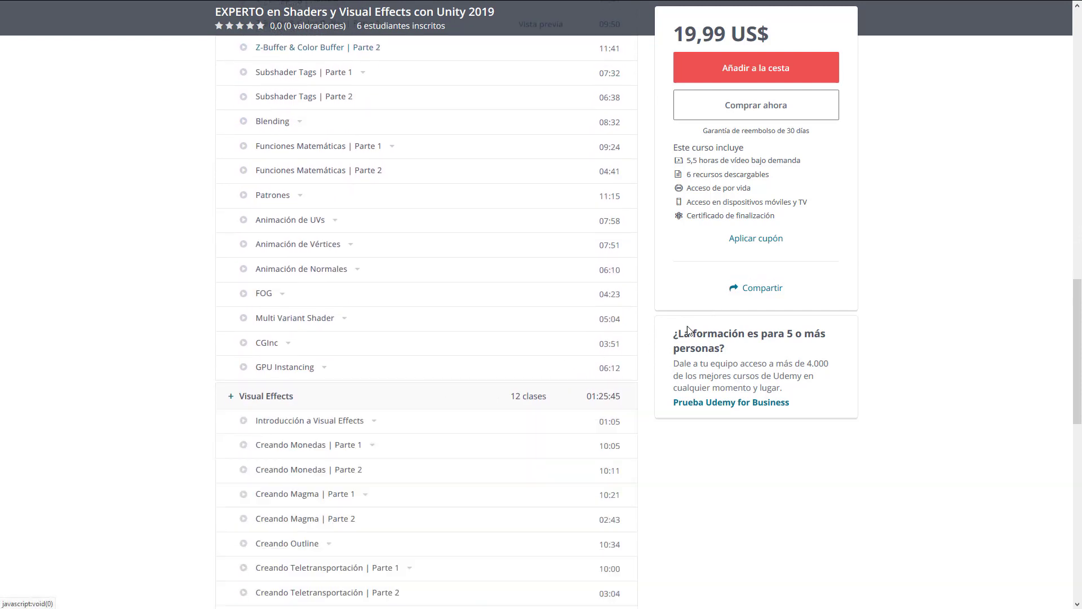
{"action": "scroll", "coordinate": [761, 285], "scroll_direction": "down", "scroll_amount": 3}
{"action": "scroll", "coordinate": [750, 298], "scroll_direction": "down", "scroll_amount": 1}
{"action": "scroll", "coordinate": [740, 305], "scroll_direction": "down", "scroll_amount": 3}
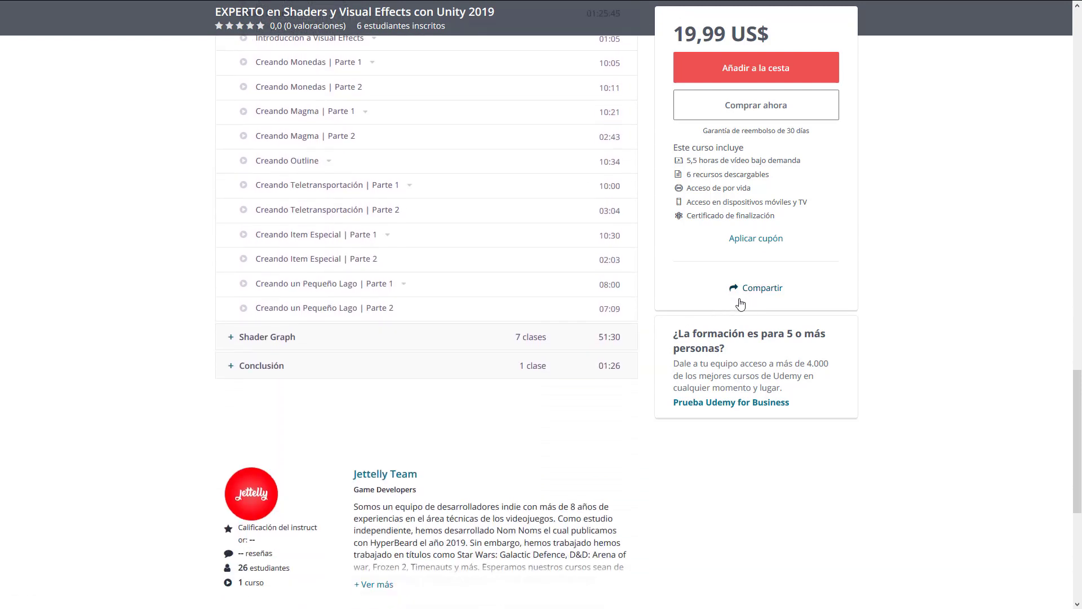
{"action": "left_click", "coordinate": [420, 337]}
{"action": "scroll", "coordinate": [761, 304], "scroll_direction": "down", "scroll_amount": 2}
{"action": "scroll", "coordinate": [764, 309], "scroll_direction": "down", "scroll_amount": 1}
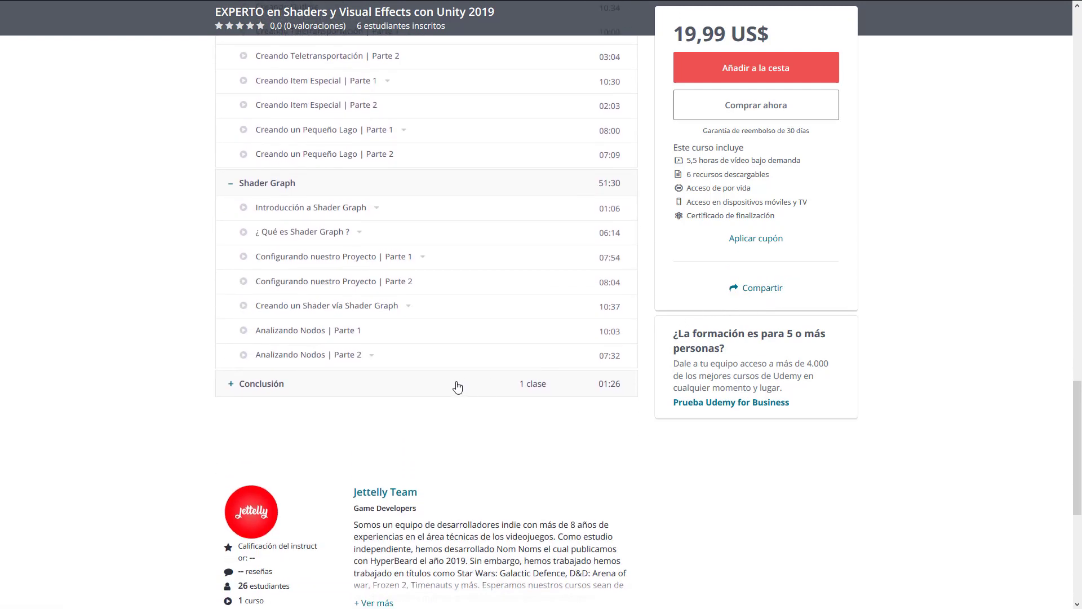
{"action": "left_click", "coordinate": [457, 386]}
{"action": "scroll", "coordinate": [733, 355], "scroll_direction": "down", "scroll_amount": 2}
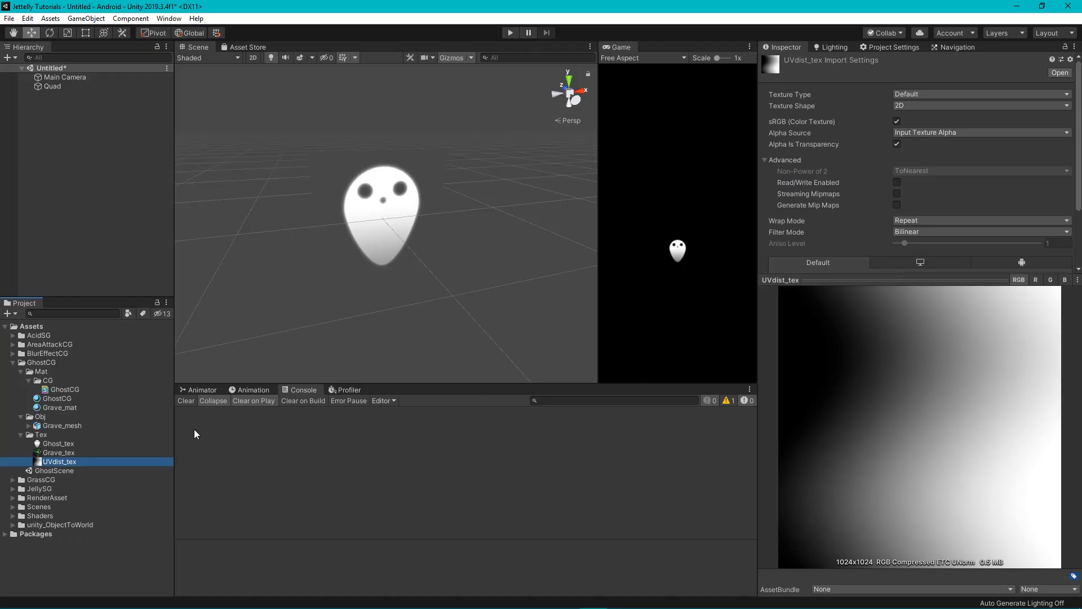
Step: Assign UVdist_tex to the GhostCG material's UVdist texture slot
{"action": "left_click", "coordinate": [60, 400]}
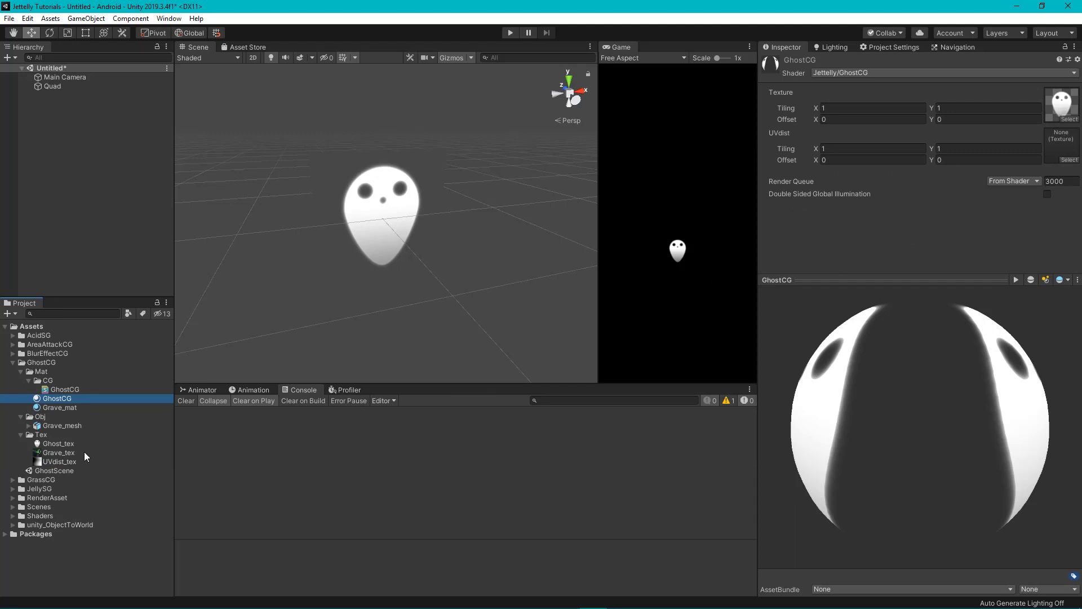
{"action": "left_click_drag", "start_coordinate": [56, 461], "coordinate": [1065, 147]}
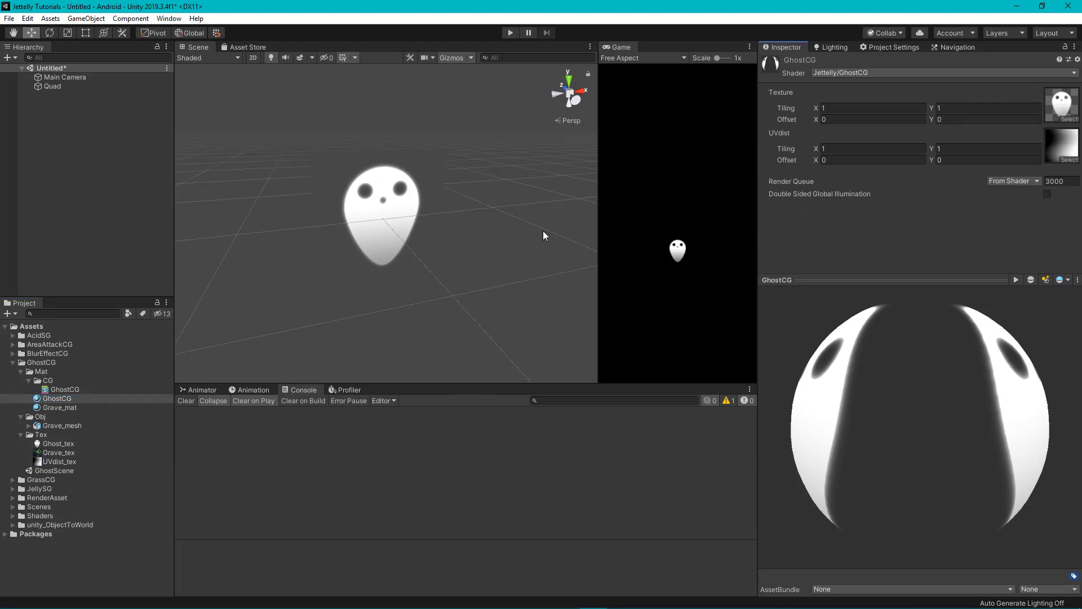
{"action": "key", "text": "alt+Tab"}
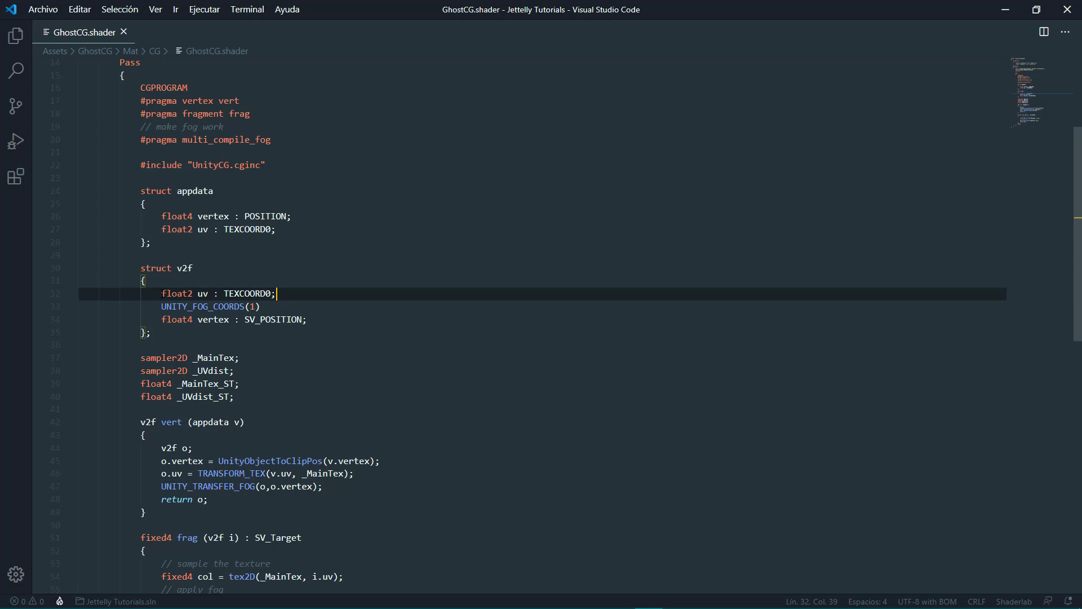
Step: Add float2 uvdist : TEXCOORD1; below the uv field in the appdata struct
{"action": "left_click_drag", "start_coordinate": [161, 294], "coordinate": [286, 293]}
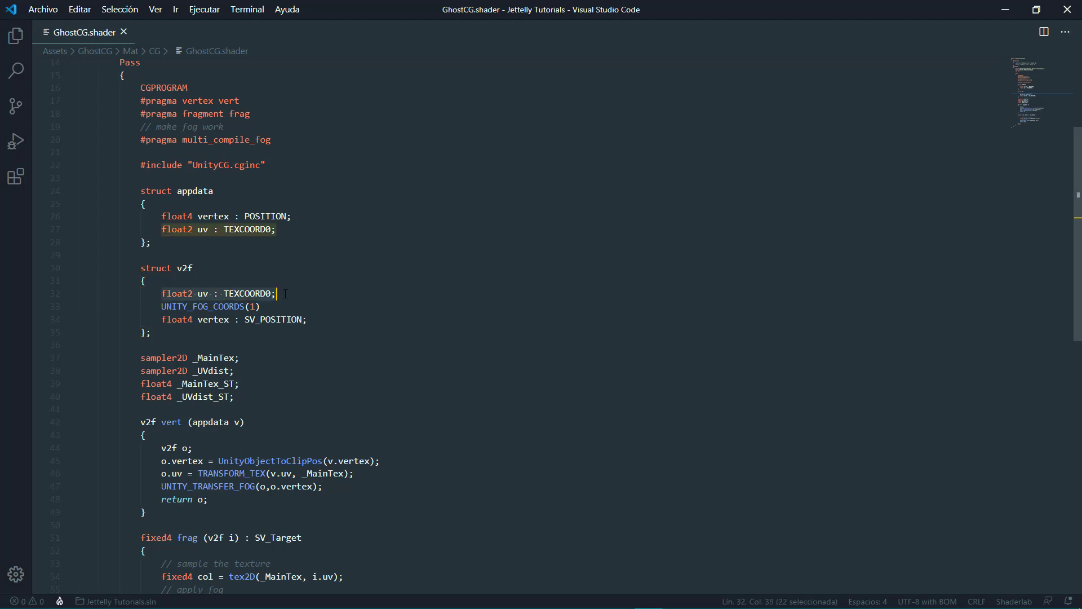
{"action": "left_click_drag", "start_coordinate": [158, 229], "coordinate": [297, 235]}
{"action": "left_click", "coordinate": [325, 232]}
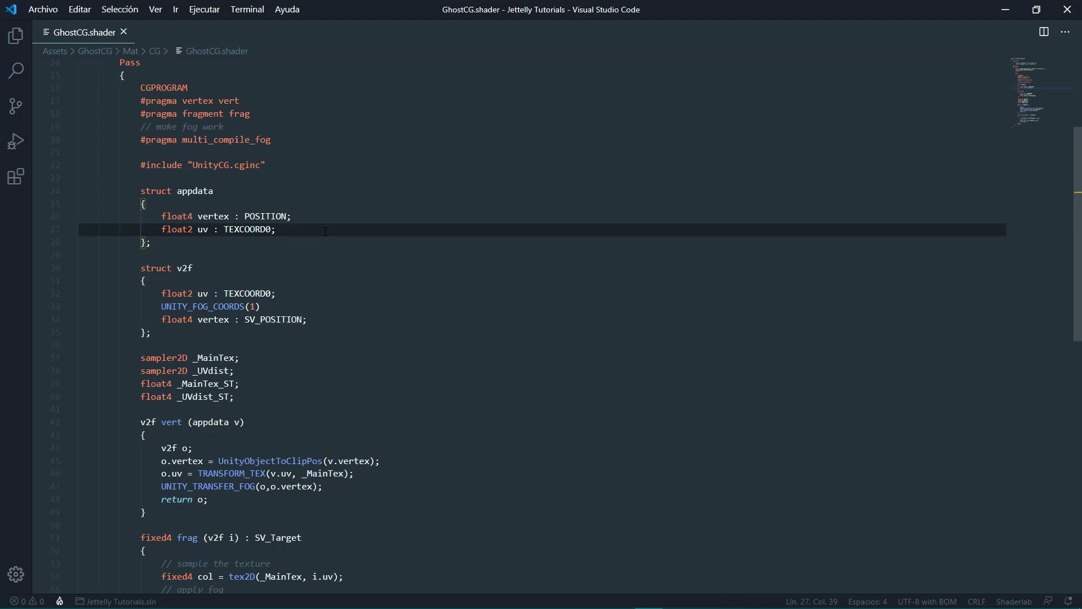
{"action": "key", "text": "Return"}
{"action": "type", "text": "f"}
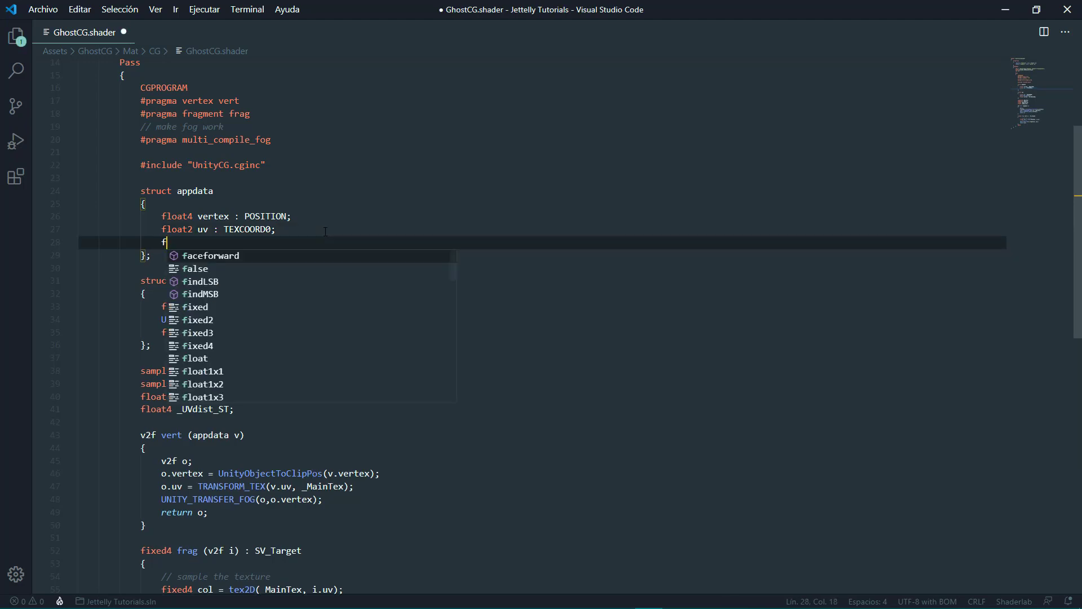
{"action": "type", "text": "loat2"}
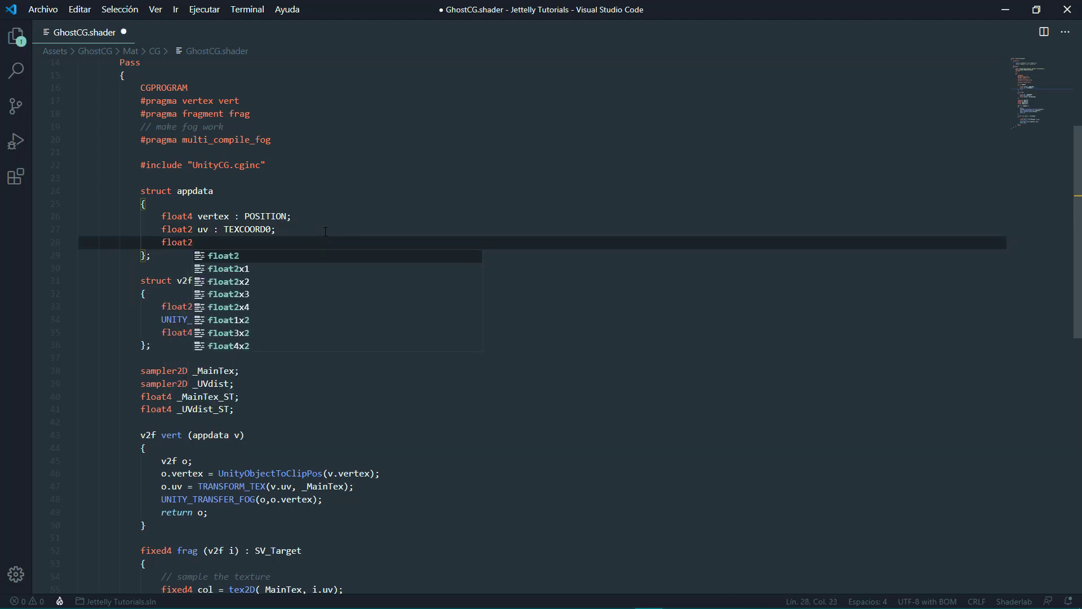
{"action": "type", "text": " uvdist"}
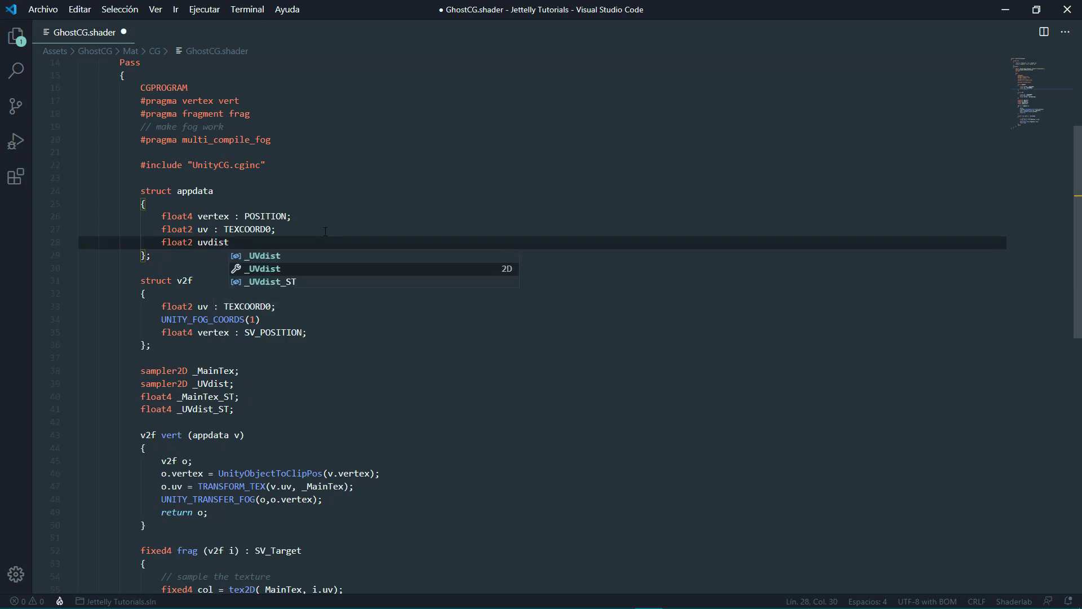
{"action": "type", "text": " : TECO"}
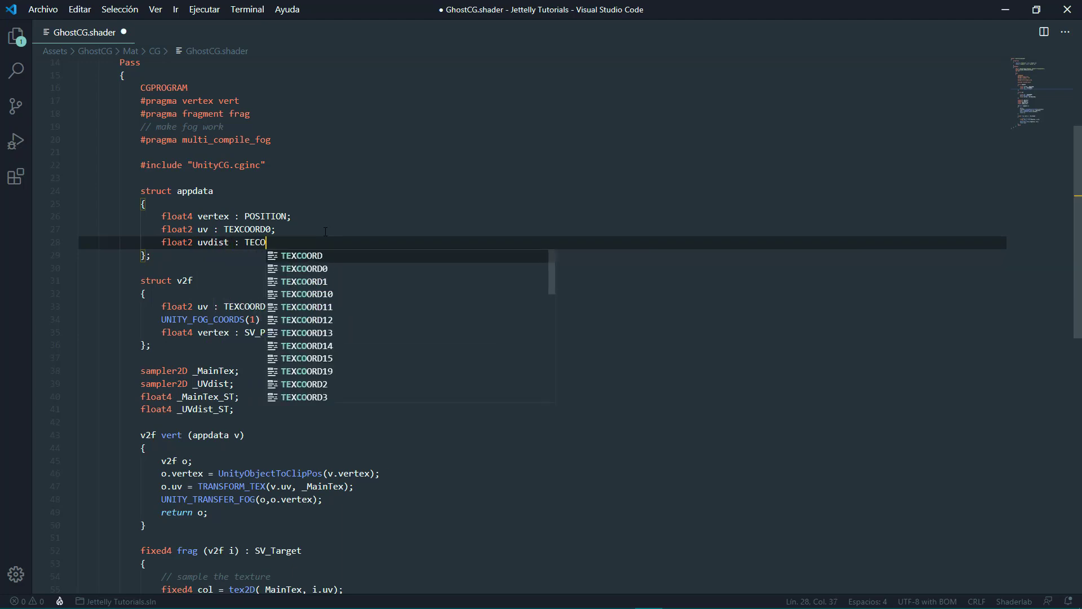
{"action": "key", "text": "Return"}
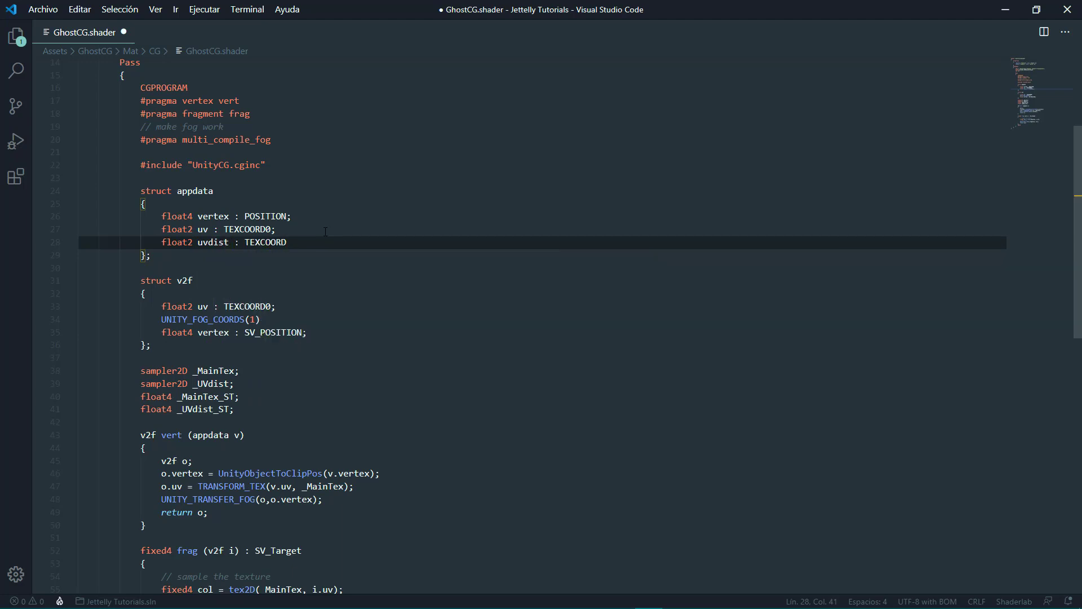
{"action": "type", "text": "1;"}
Step: Copy the uvdist declaration into the v2f struct below its uv field
{"action": "key", "text": "shift+Home"}
{"action": "key", "text": "ctrl+c"}
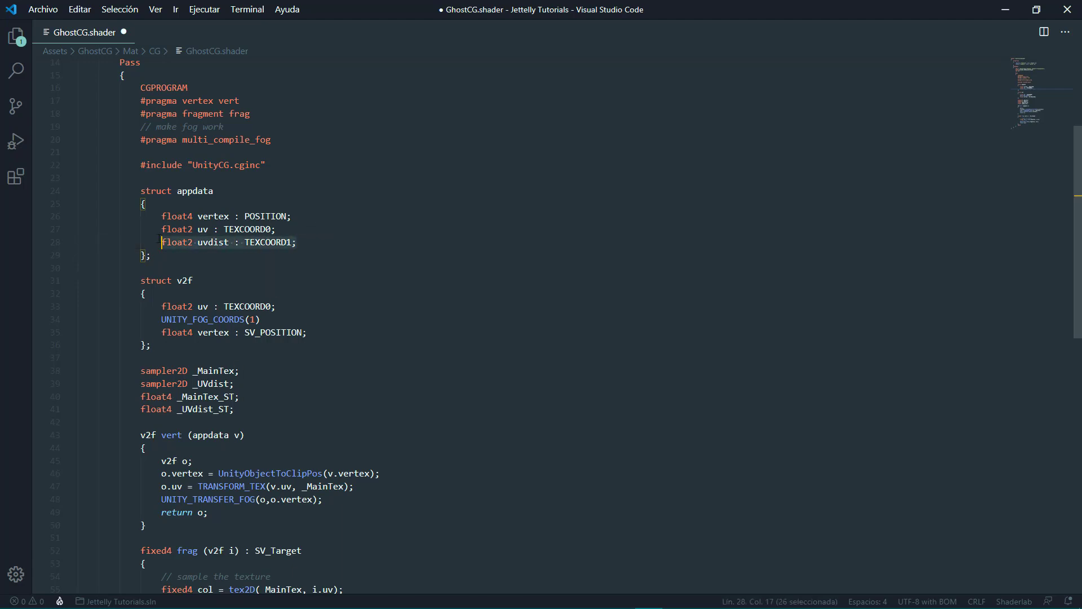
{"action": "left_click", "coordinate": [309, 307]}
{"action": "key", "text": "Return"}
{"action": "key", "text": "ctrl+v"}
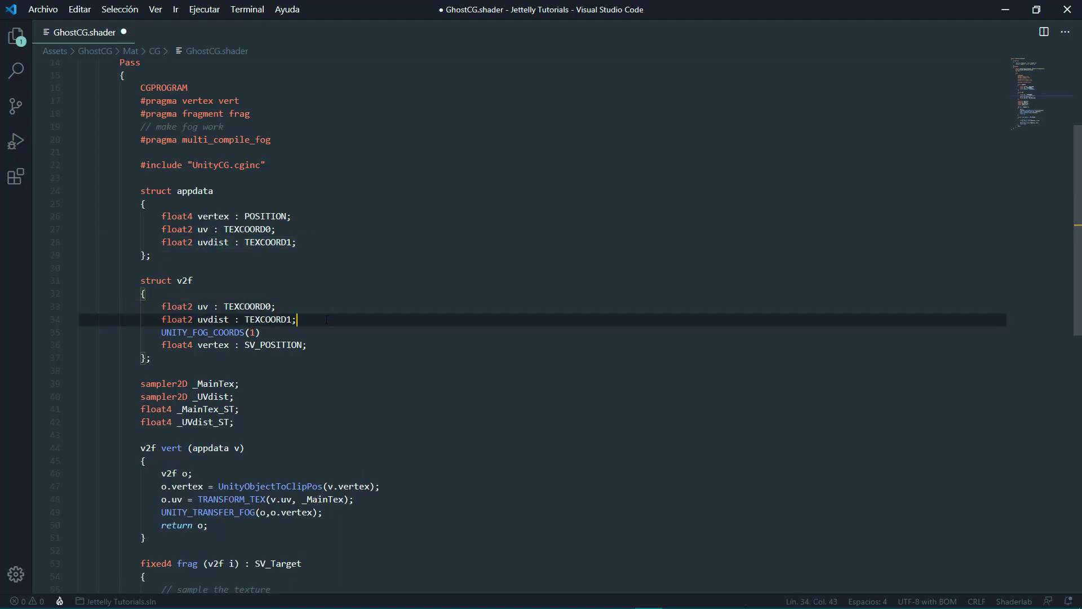
Step: Add o.uvdist = TRANSFORM_TEX(v.uvdist, _UVdist); below o.uv in vert and save the shader
{"action": "scroll", "coordinate": [369, 314], "scroll_direction": "down", "scroll_amount": 5}
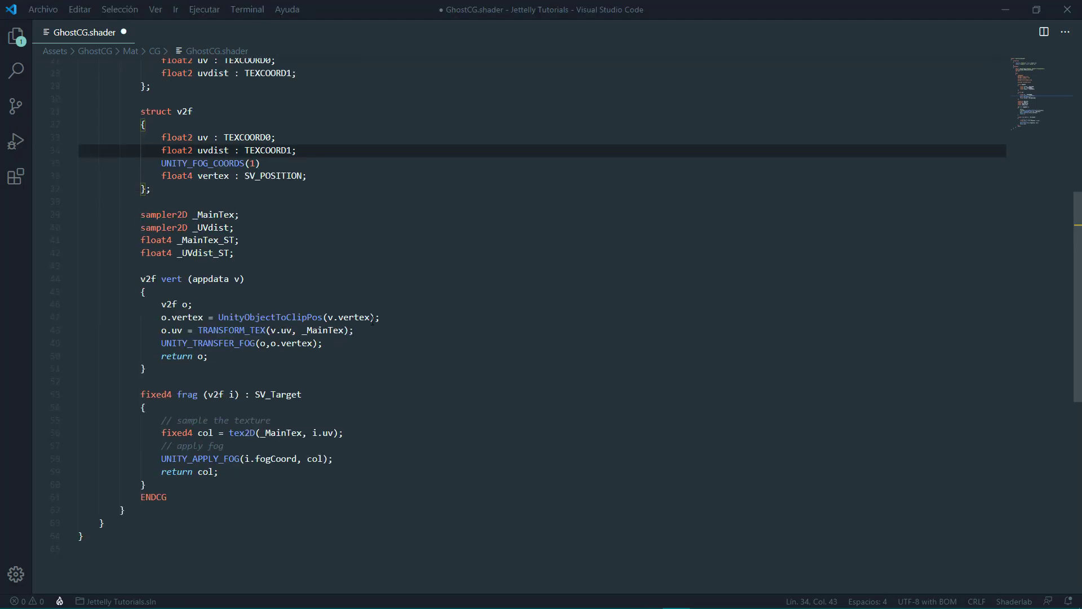
{"action": "left_click", "coordinate": [371, 331]}
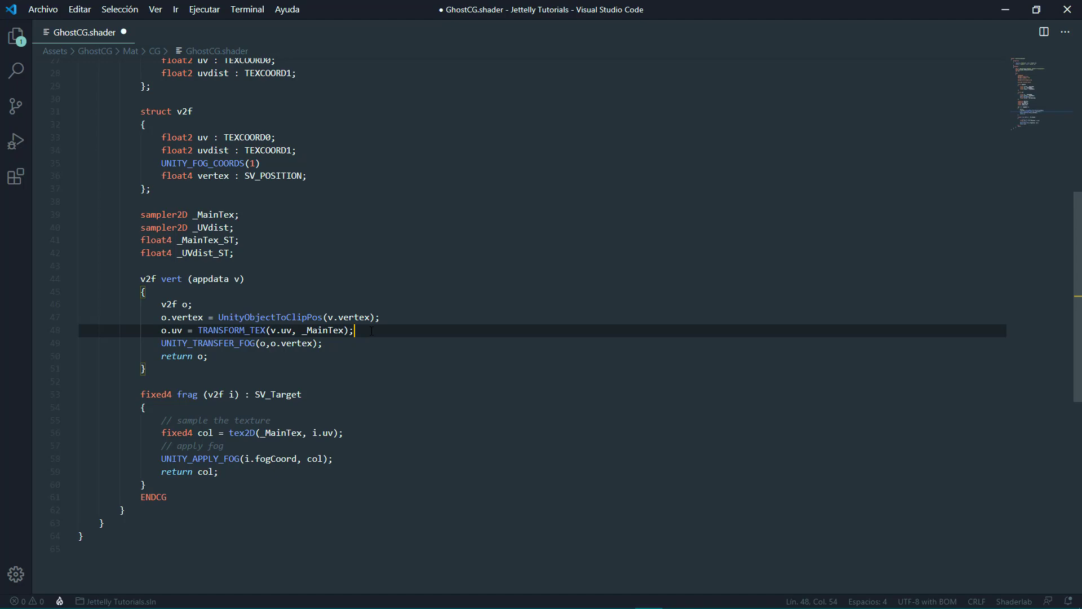
{"action": "key", "text": "Return"}
{"action": "type", "text": "o.u"}
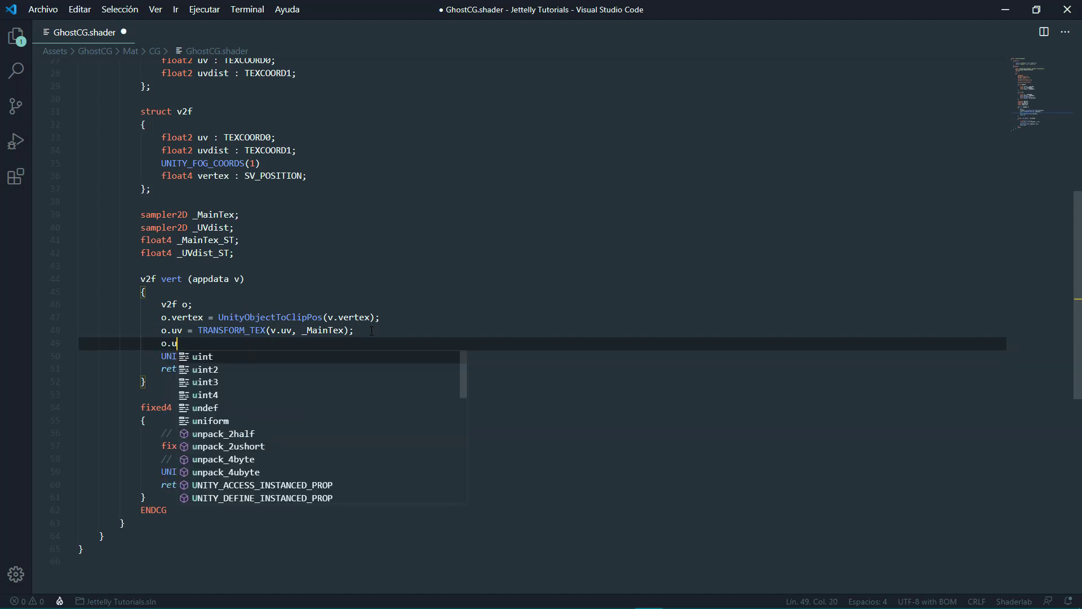
{"action": "type", "text": "vdist "}
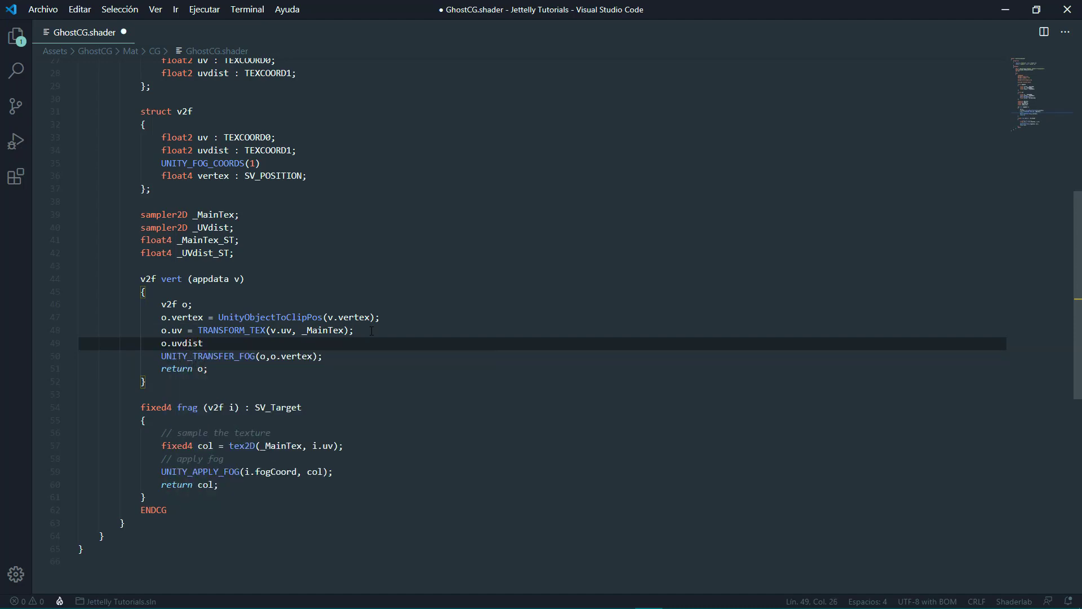
{"action": "type", "text": "= tran"}
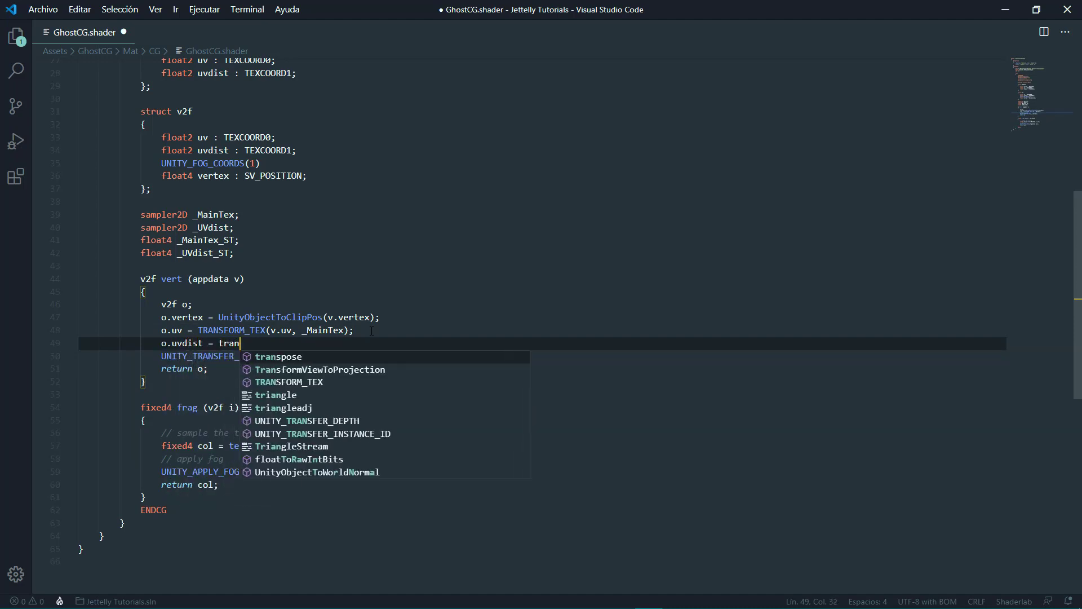
{"action": "key", "text": "Down"}
{"action": "key", "text": "Down"}
{"action": "key", "text": "Return"}
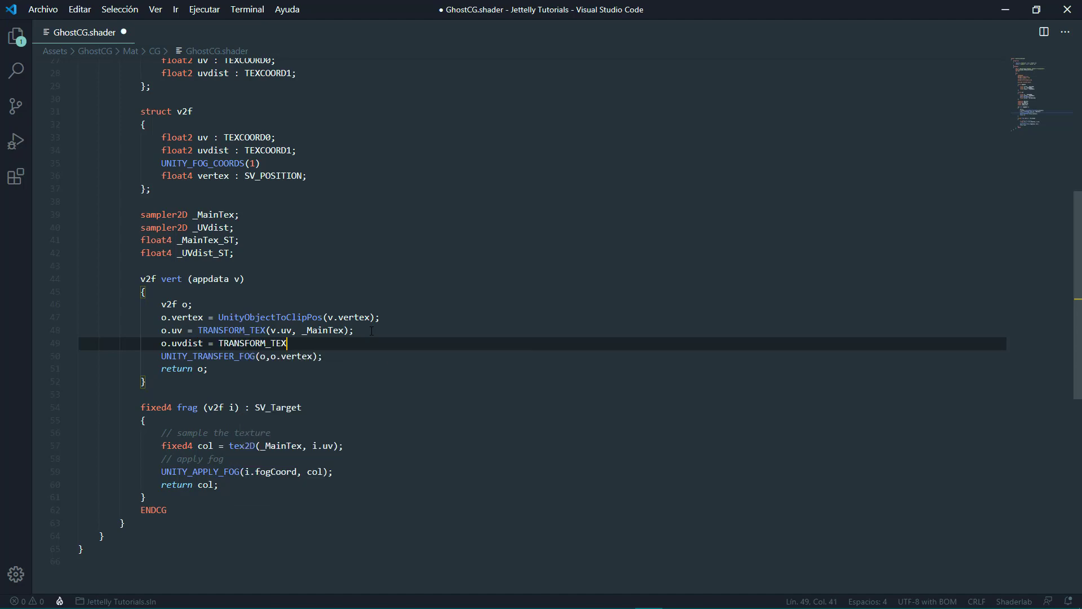
{"action": "type", "text": "()"}
{"action": "type", "text": "v.uvd"}
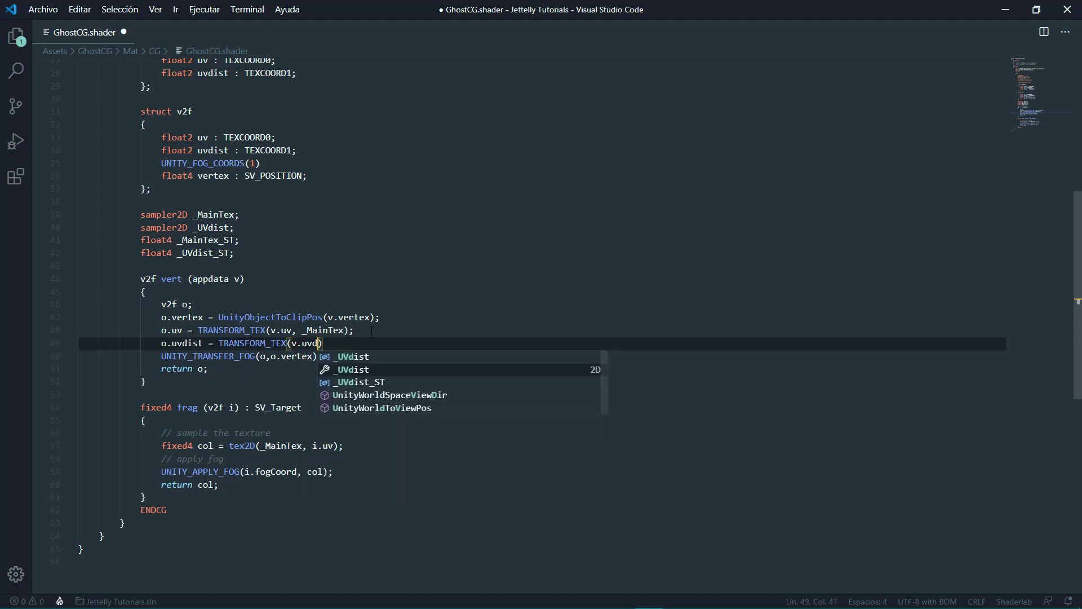
{"action": "type", "text": "ist, _"}
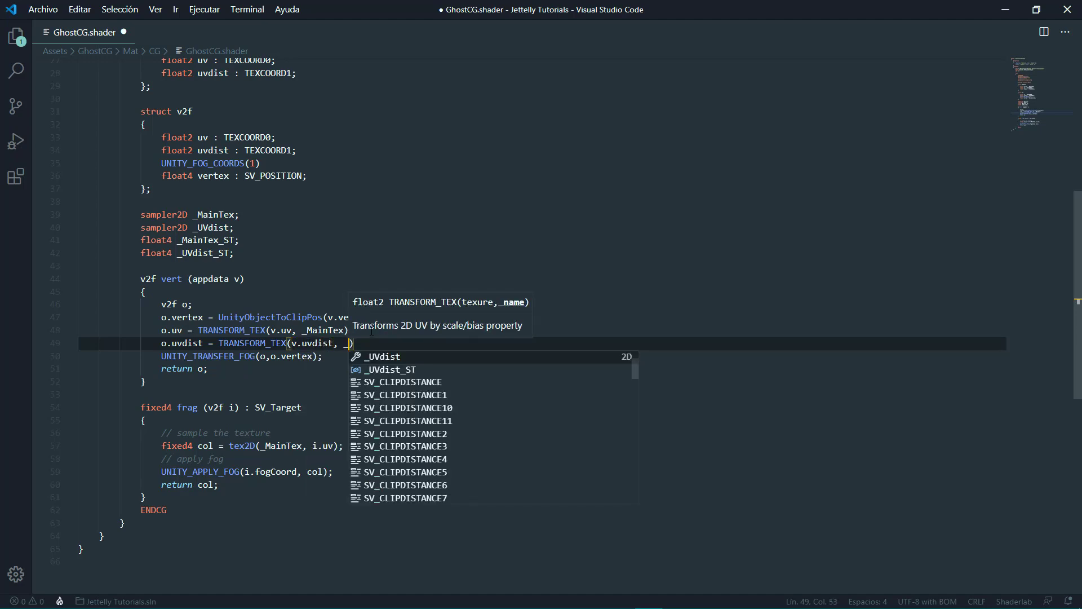
{"action": "type", "text": "UVd"}
{"action": "key", "text": "Return"}
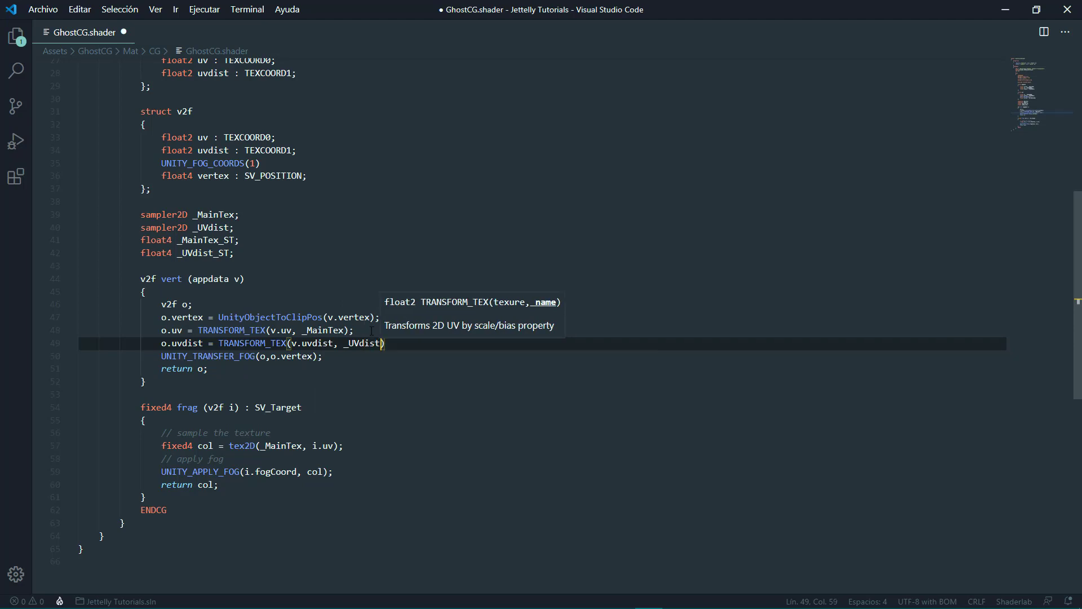
{"action": "type", "text": ");"}
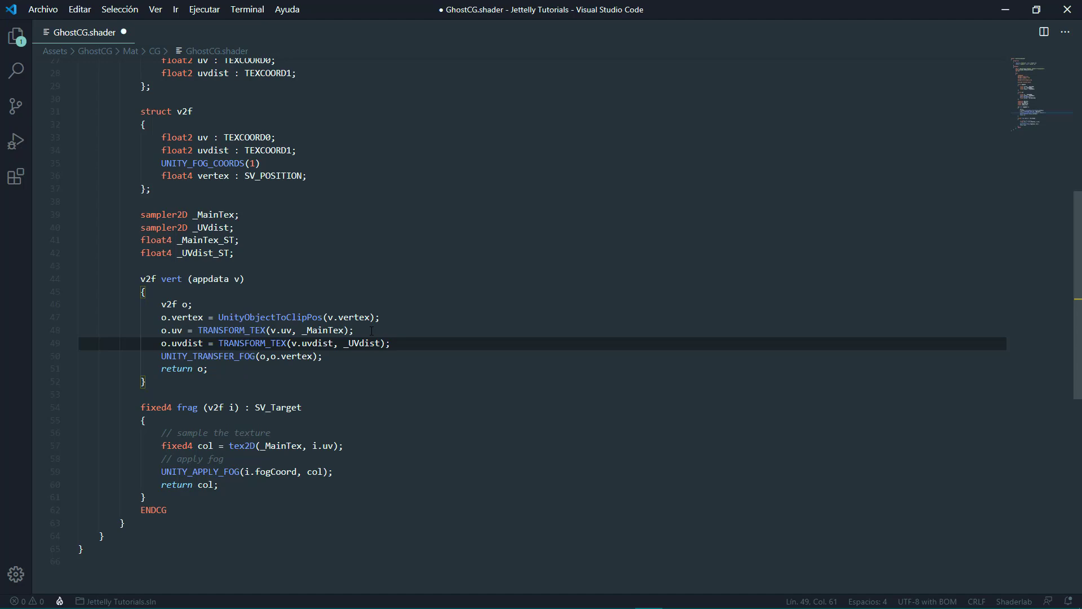
{"action": "key", "text": "ctrl+s"}
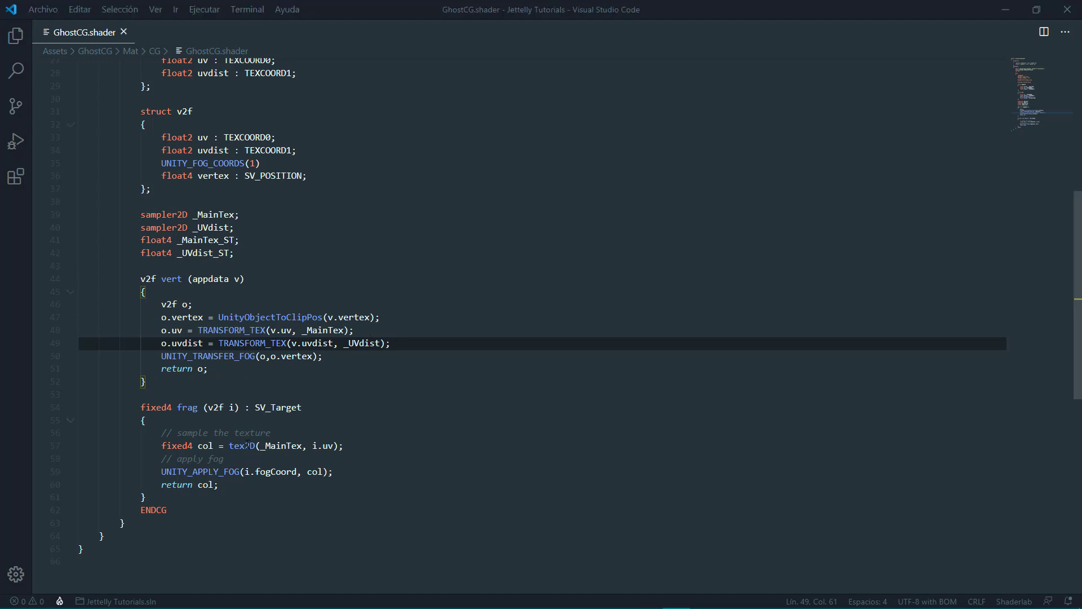
Step: Replace the sampling comment with fixed4 distortion = tex2D(_UVdist, i.uvdist);
{"action": "left_click_drag", "start_coordinate": [271, 432], "coordinate": [162, 432]}
{"action": "key", "text": "BackSpace"}
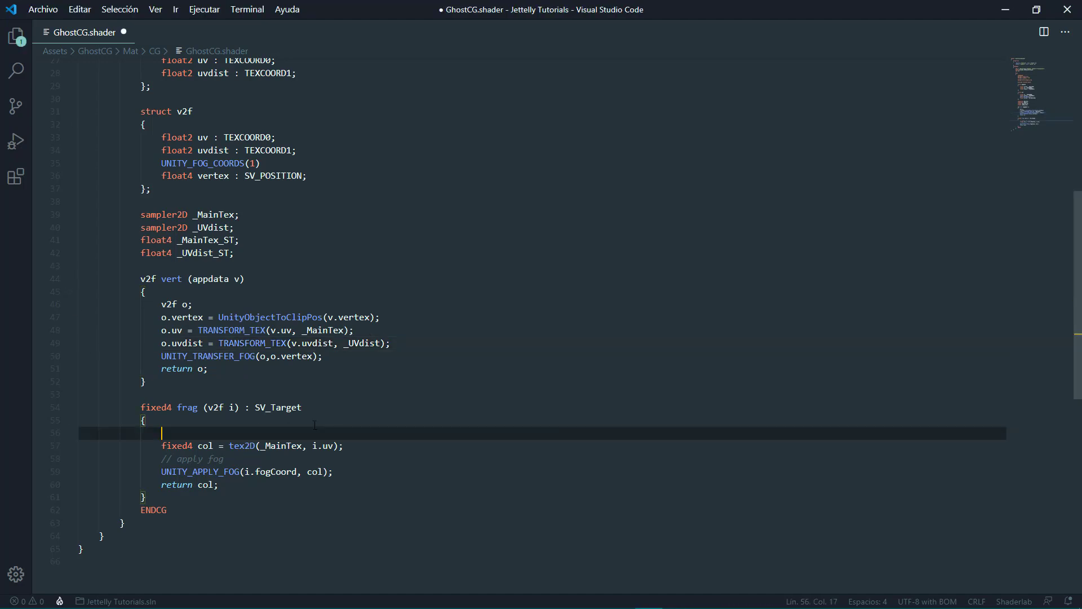
{"action": "type", "text": "fixed4"}
{"action": "type", "text": " distortion"}
{"action": "type", "text": " = "}
{"action": "type", "text": "tex2D"}
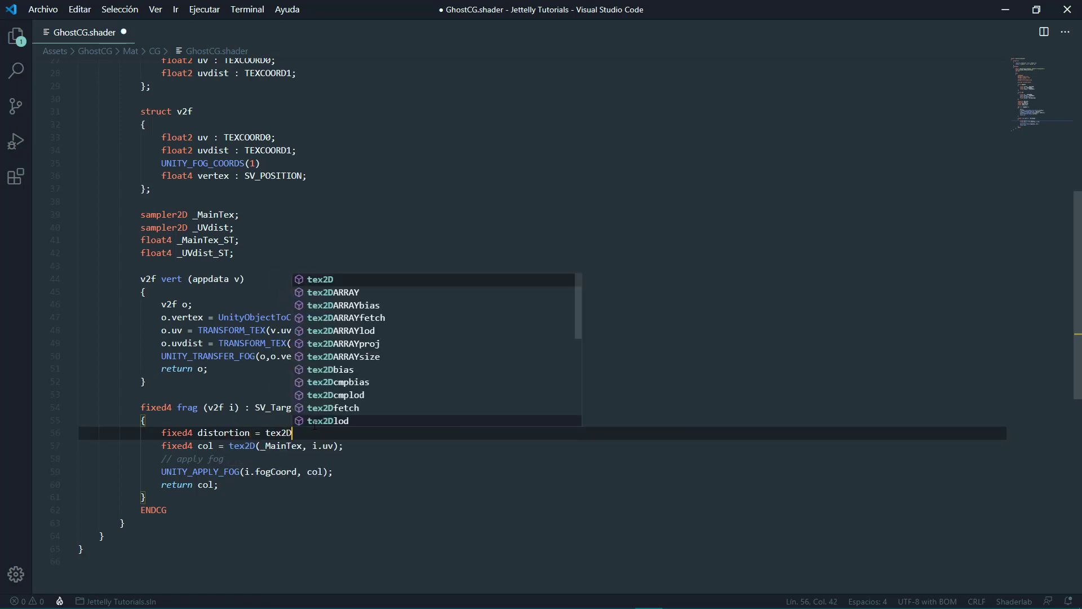
{"action": "type", "text": "()"}
{"action": "key", "text": "Left"}
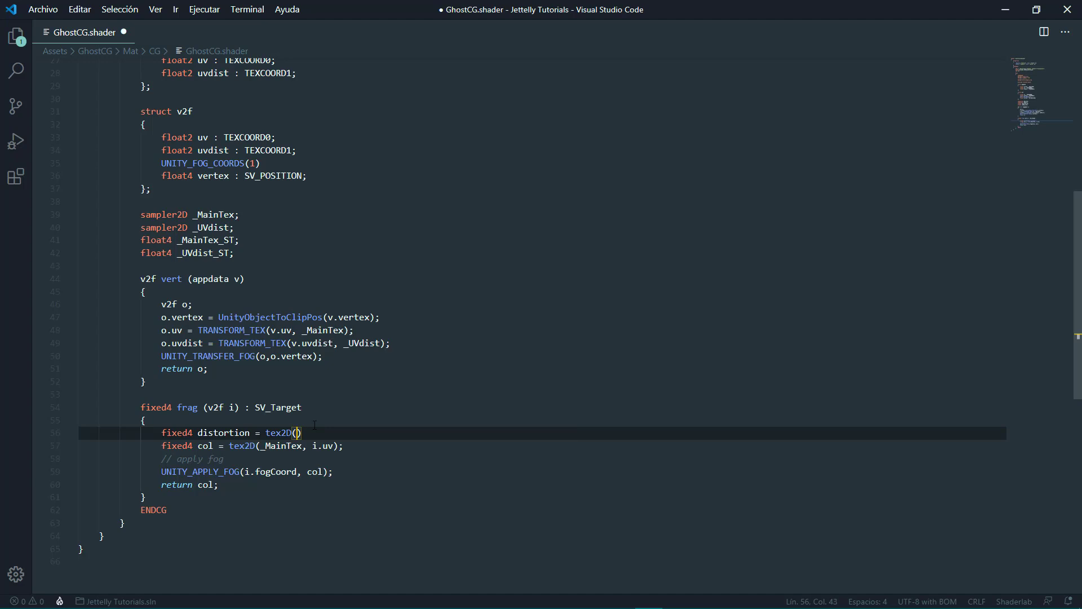
{"action": "type", "text": "_UV"}
{"action": "key", "text": "Return"}
{"action": "type", "text": ", i"}
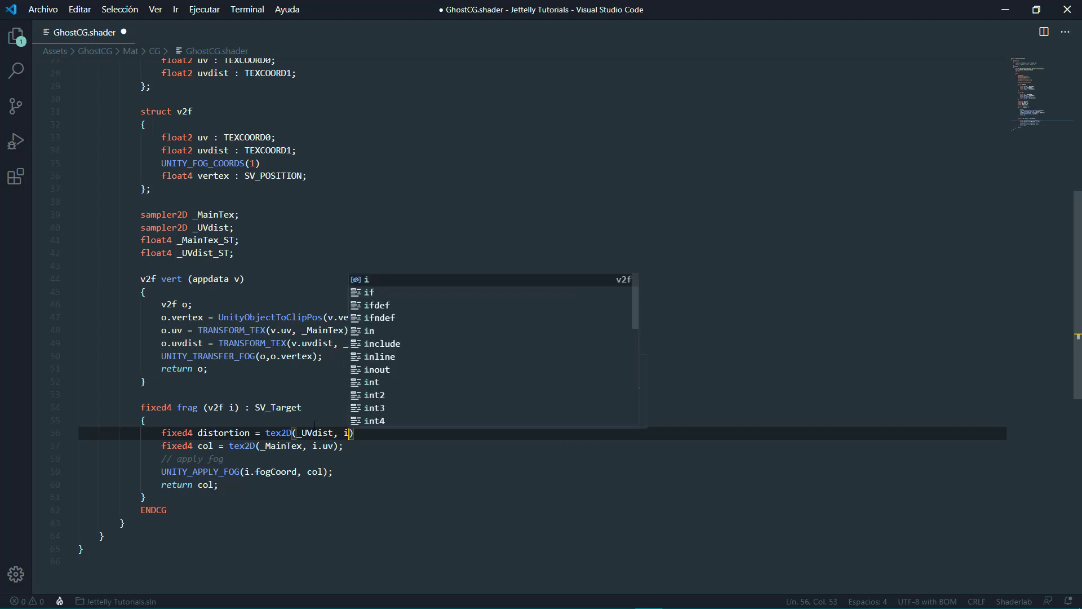
{"action": "type", "text": ".uvdist"}
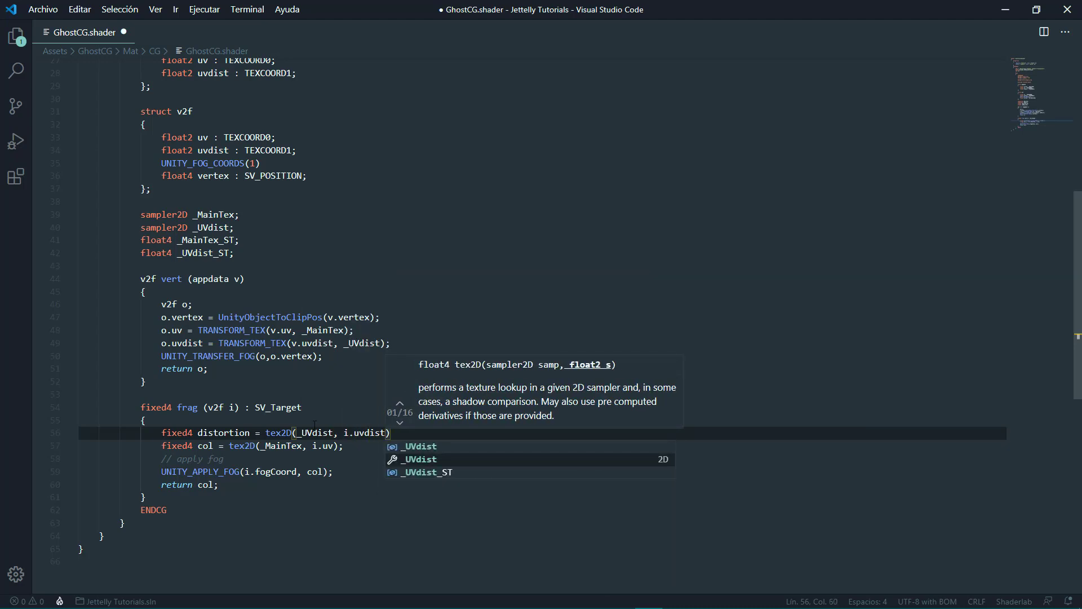
{"action": "type", "text": ");"}
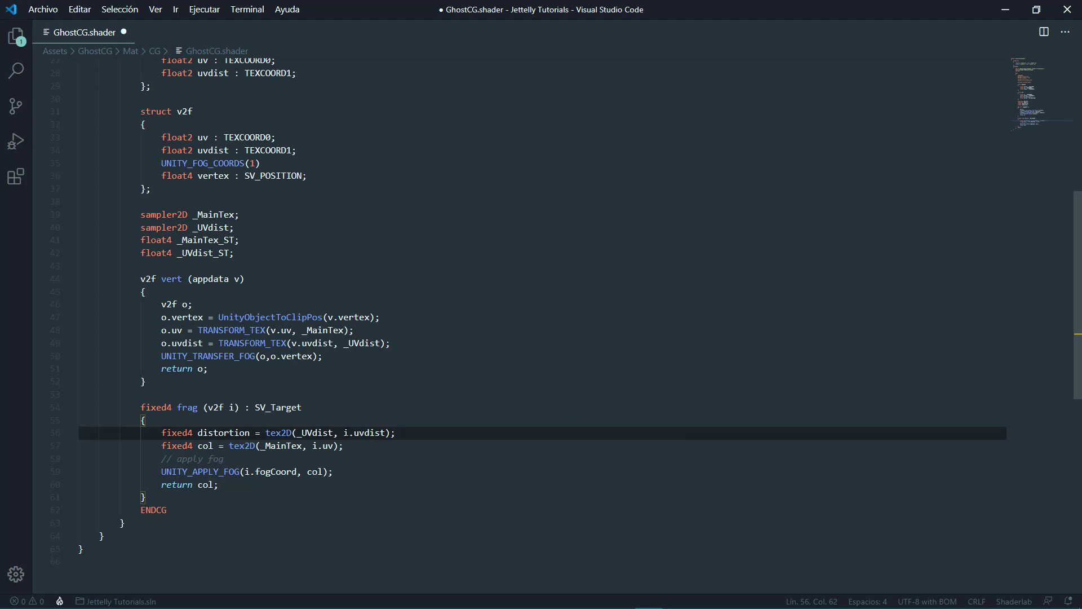
Step: Add fixed2 colset = float2(distortion.x, i.uv.y); below the distortion line
{"action": "key", "text": "Return"}
{"action": "key", "text": "Return"}
{"action": "type", "text": "fixed"}
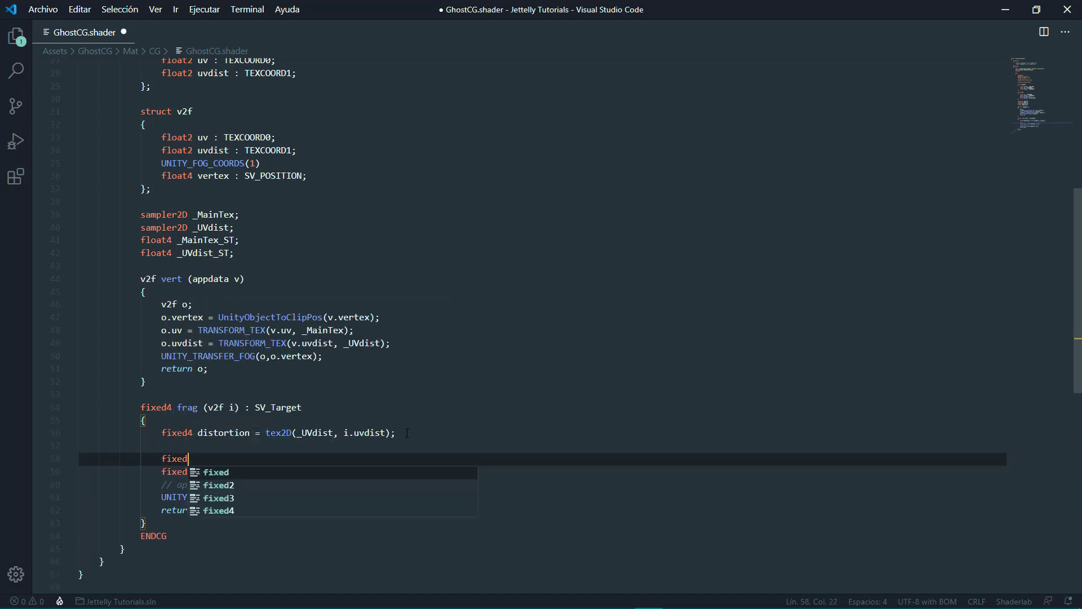
{"action": "type", "text": "2 "}
{"action": "type", "text": "co"}
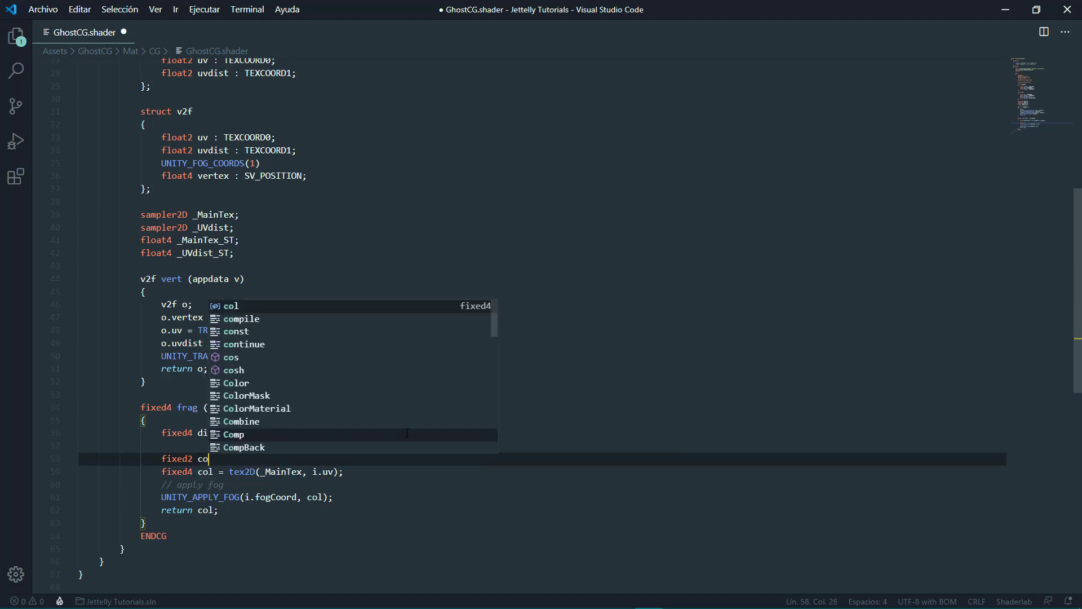
{"action": "type", "text": "lset= float"}
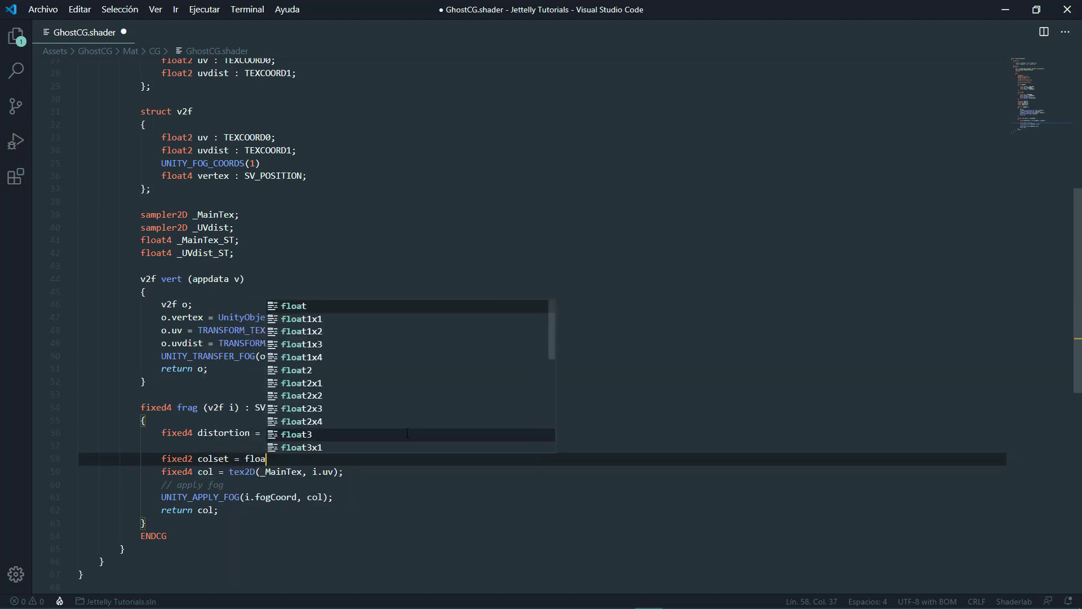
{"action": "type", "text": "2()"}
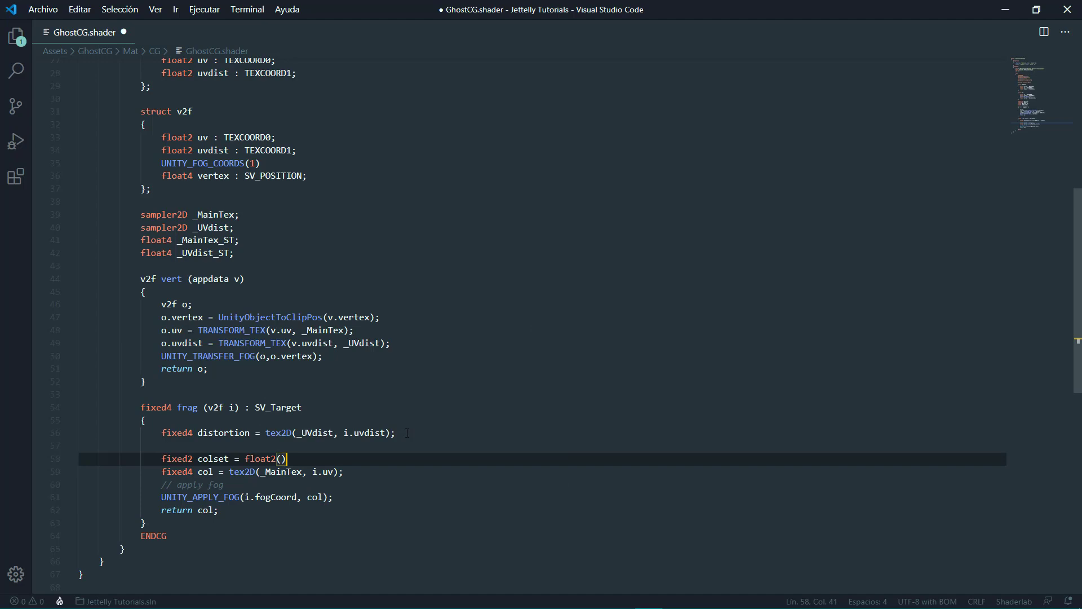
{"action": "type", "text": "d"}
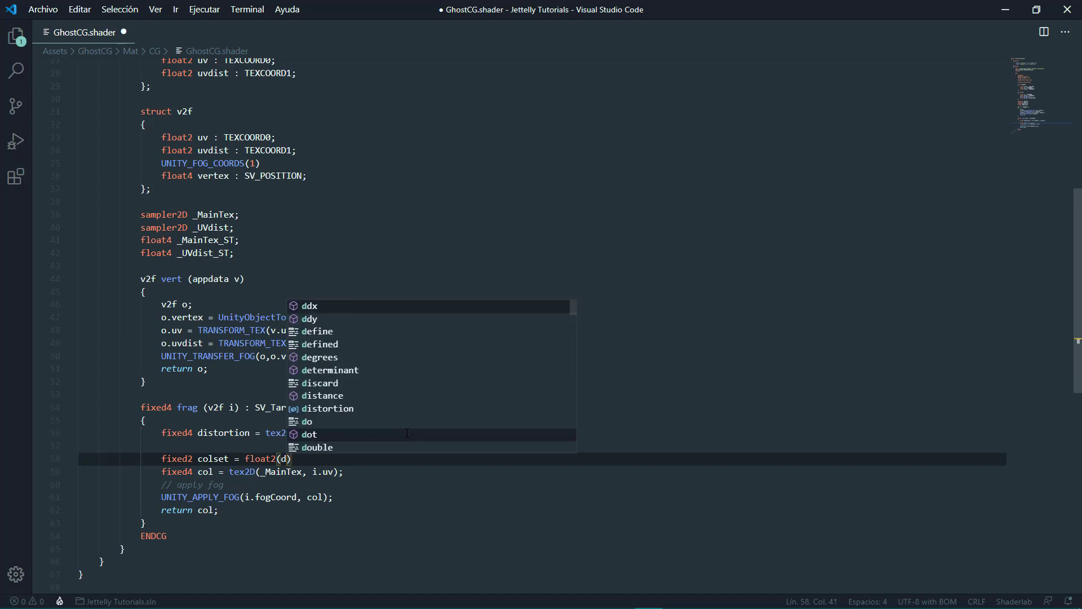
{"action": "type", "text": "isto"}
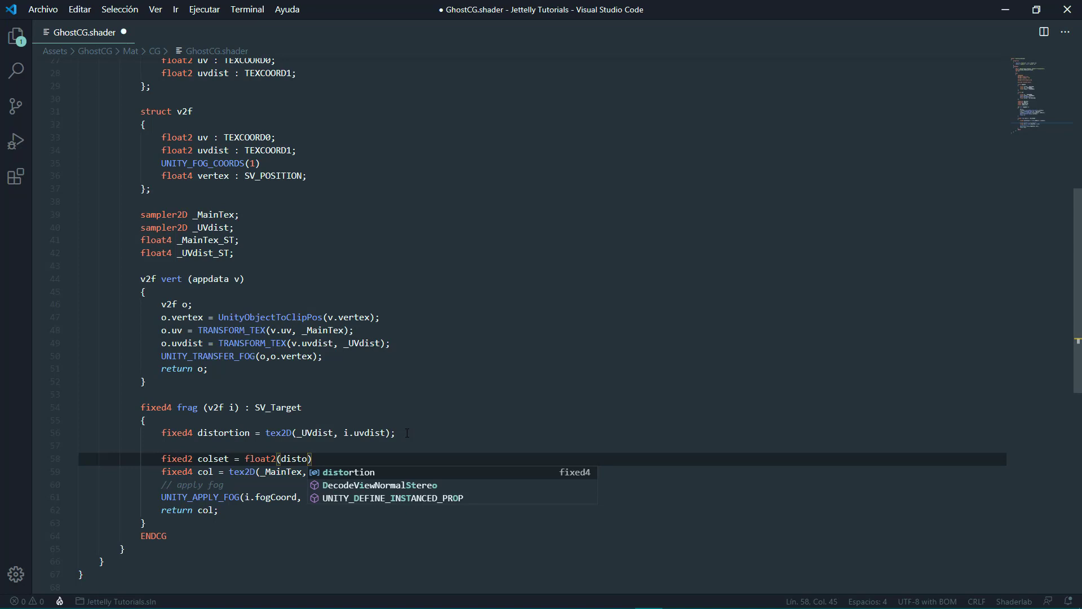
{"action": "key", "text": "Return"}
{"action": "type", "text": ".x, "}
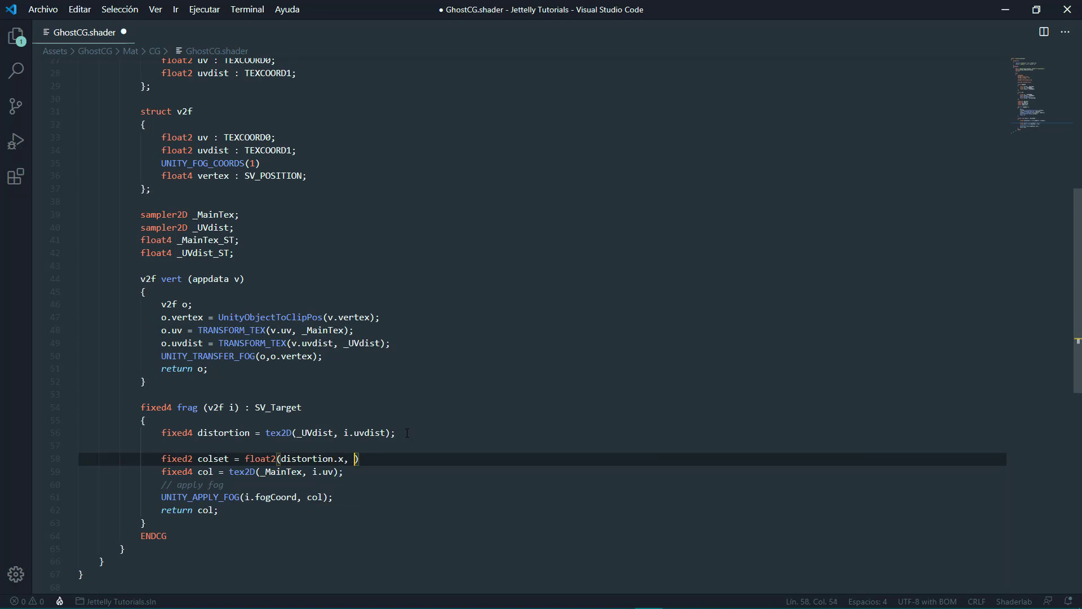
{"action": "type", "text": "i.uv.y"}
{"action": "type", "text": ");"}
Step: Sample _MainTex at colset instead of i.uv and save the shader
{"action": "left_click", "coordinate": [335, 471]}
{"action": "key", "text": "BackSpace"}
{"action": "key", "text": "BackSpace"}
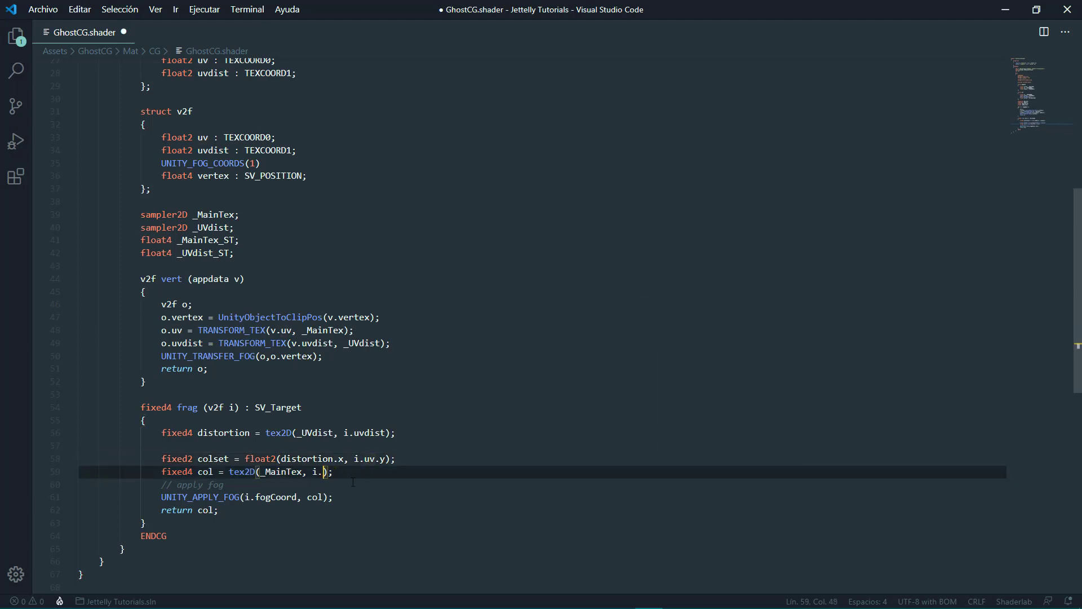
{"action": "key", "text": "BackSpace"}
{"action": "key", "text": "BackSpace"}
{"action": "type", "text": "colset"}
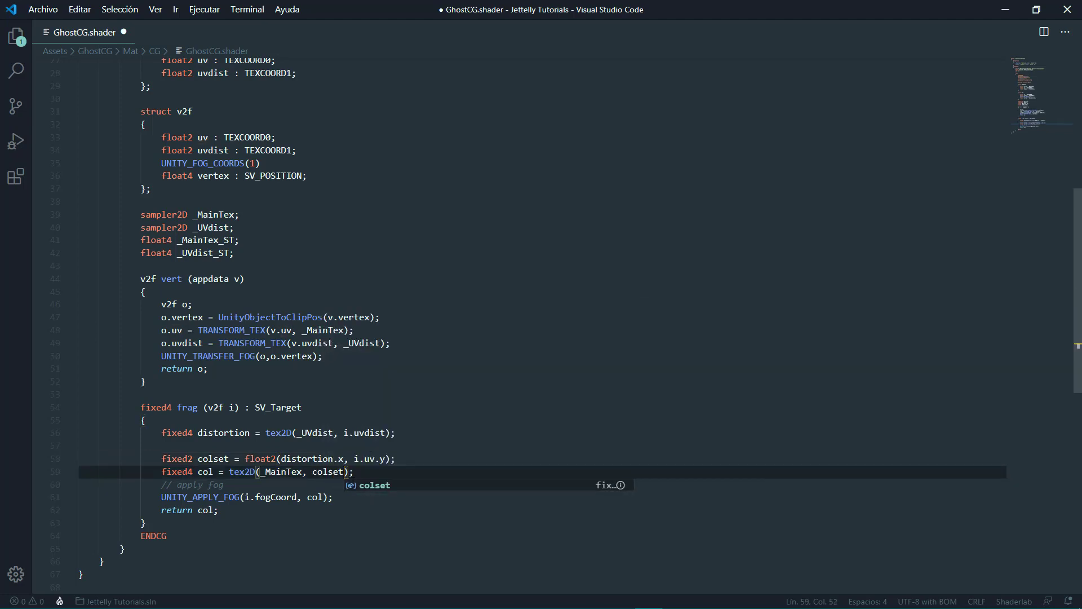
{"action": "left_click", "coordinate": [394, 471]}
{"action": "key", "text": "ctrl+s"}
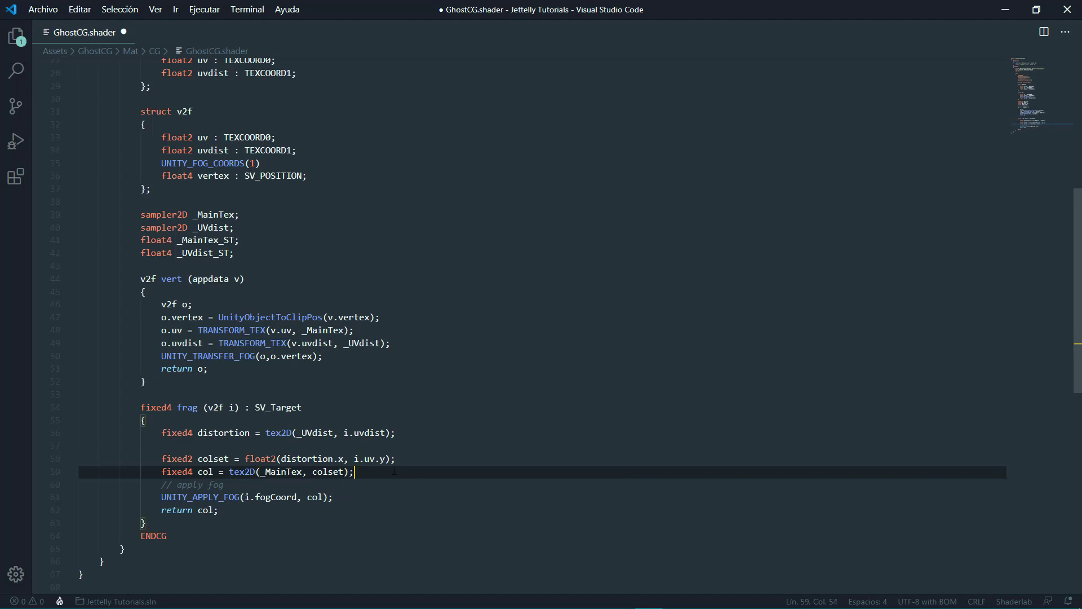
{"action": "key", "text": "alt+Tab"}
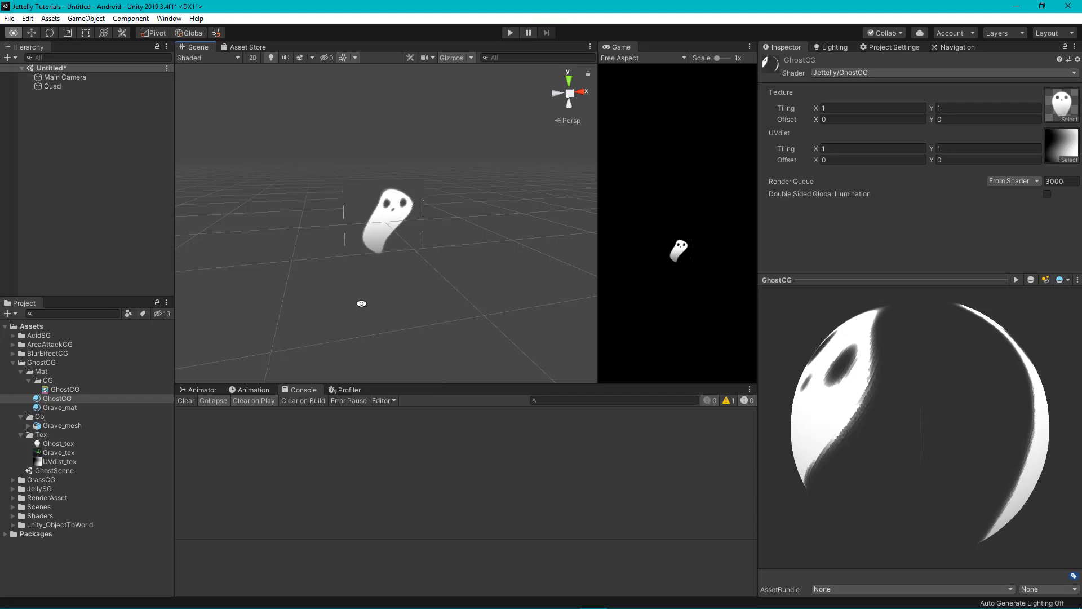
Step: Set the GhostCG material's UVdist Tiling X to 0.8 and Offset X to 0.1
{"action": "mouse_move", "coordinate": [363, 302]}
{"action": "left_mouse_down", "text": "alt"}
{"action": "mouse_move", "coordinate": [275, 315]}
{"action": "mouse_move", "coordinate": [422, 333]}
{"action": "mouse_move", "coordinate": [346, 308]}
{"action": "left_mouse_up", "text": "alt"}
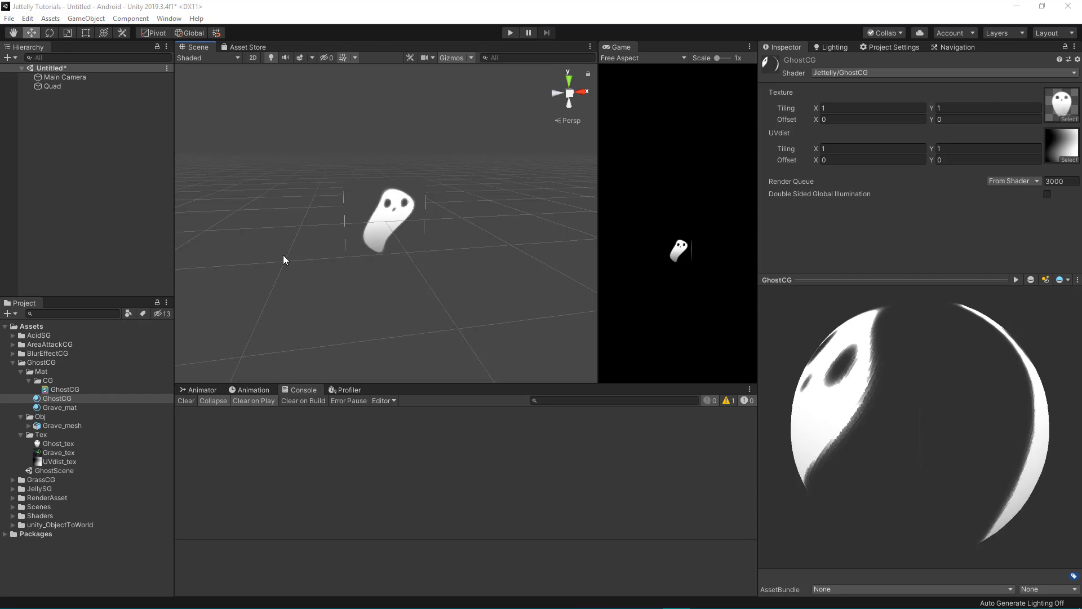
{"action": "left_click", "coordinate": [842, 148]}
{"action": "type", "text": "0.8"}
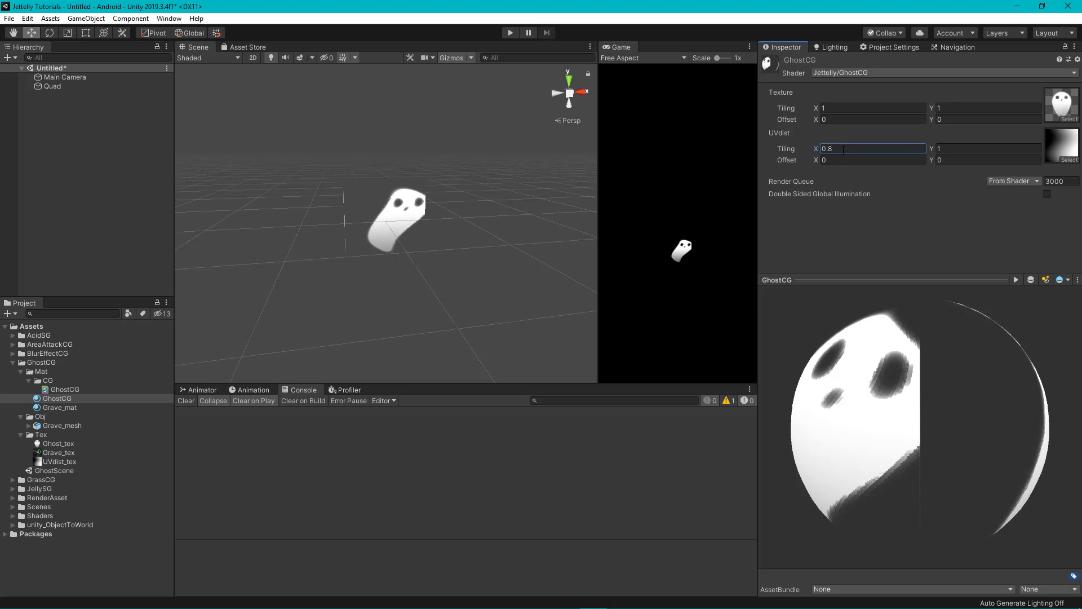
{"action": "left_click", "coordinate": [837, 159]}
{"action": "type", "text": "0.1"}
{"action": "mouse_move", "coordinate": [496, 258]}
{"action": "left_mouse_down", "text": "alt"}
{"action": "mouse_move", "coordinate": [524, 291]}
{"action": "mouse_move", "coordinate": [517, 269]}
{"action": "left_mouse_up", "text": "alt"}
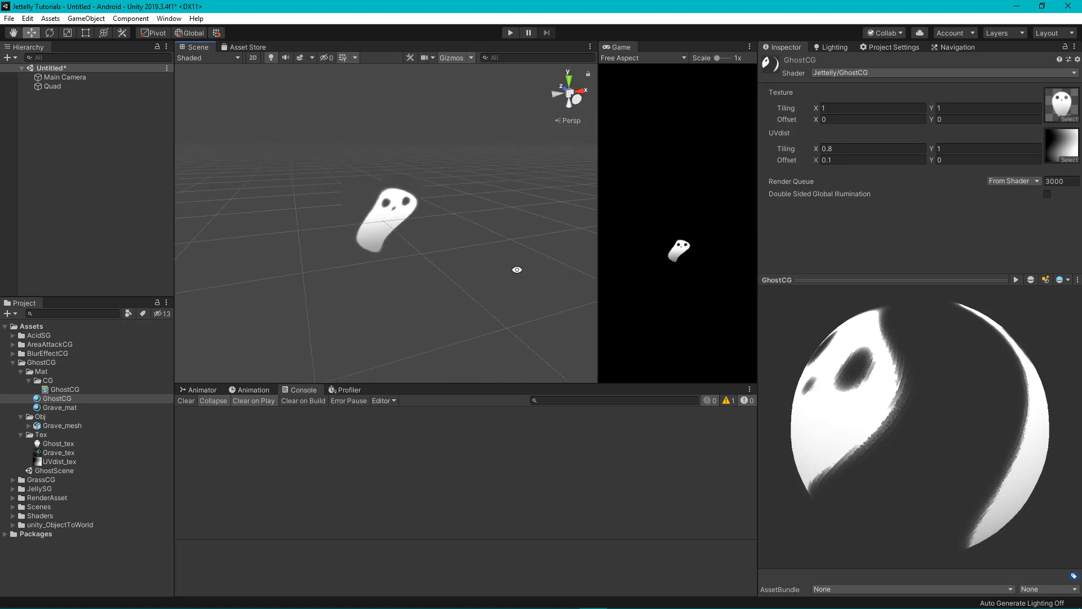
{"action": "key", "text": "alt+Tab"}
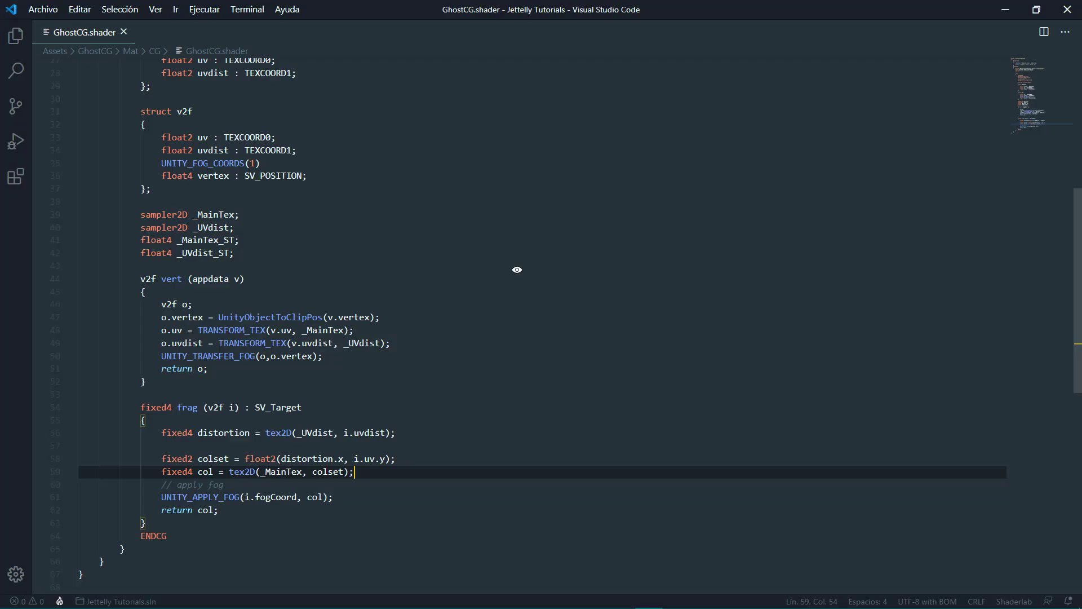
Step: Add fixed2 disset = float2(i.uvdist.x, i.uvdist.y + (_Time.y * _Speed)); at the top of frag
{"action": "left_click", "coordinate": [177, 422]}
{"action": "key", "text": "Return"}
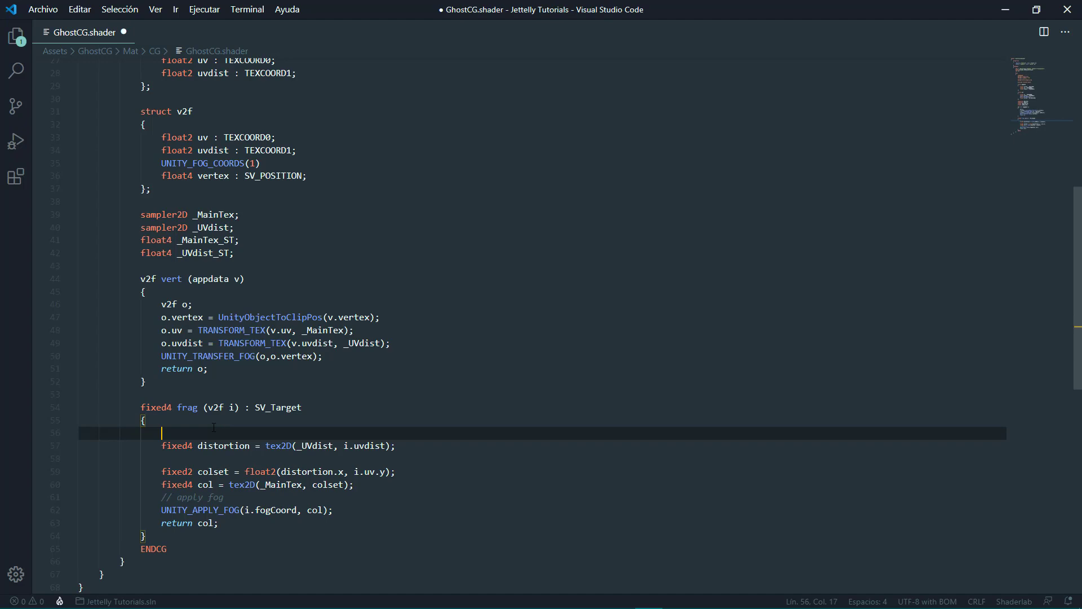
{"action": "type", "text": "fixed2 "}
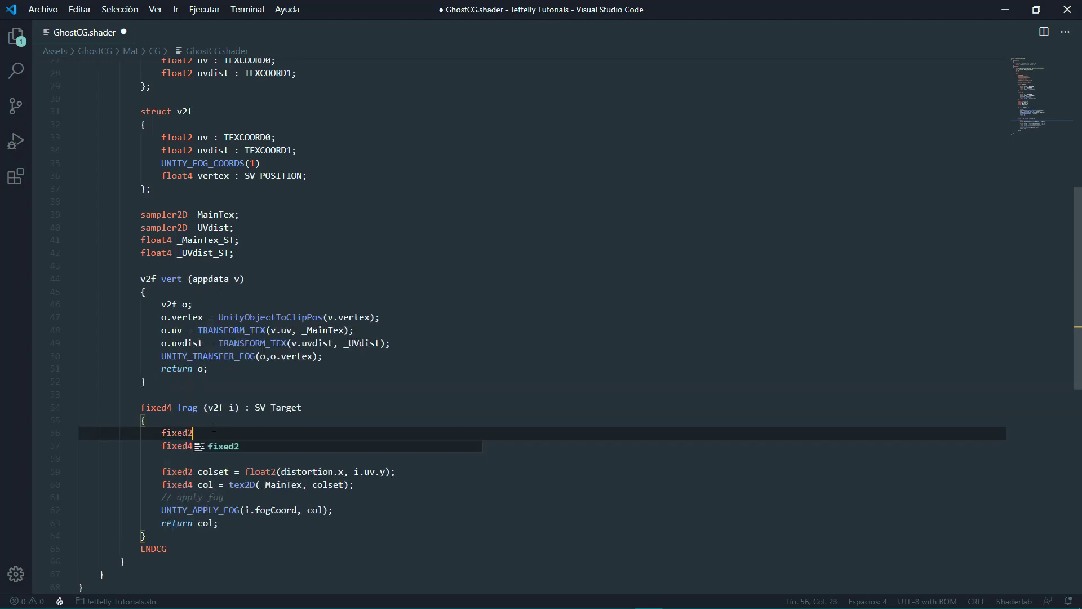
{"action": "type", "text": "dis"}
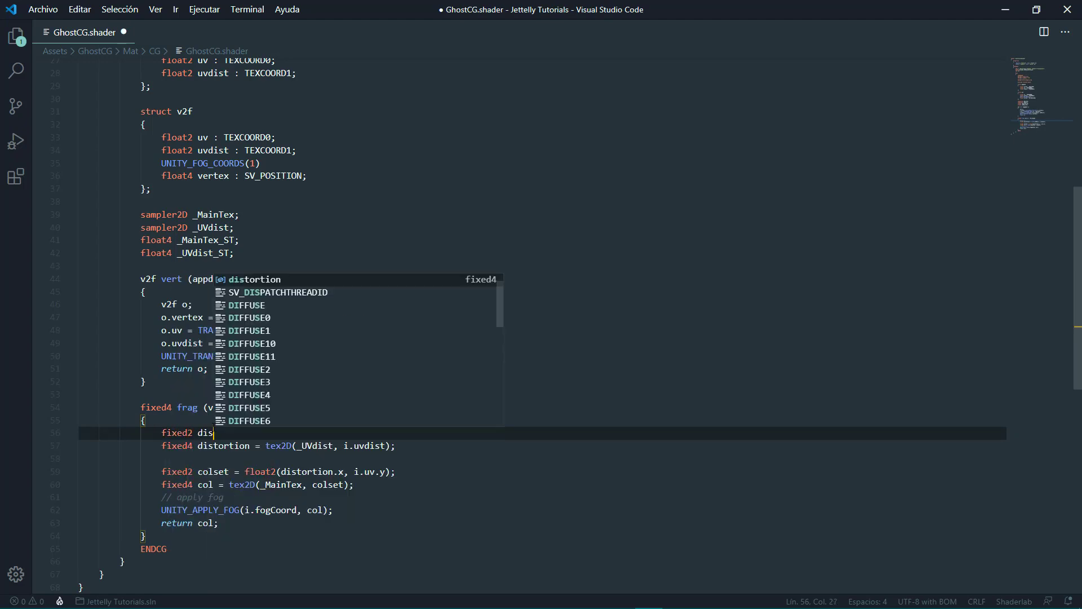
{"action": "type", "text": "set= "}
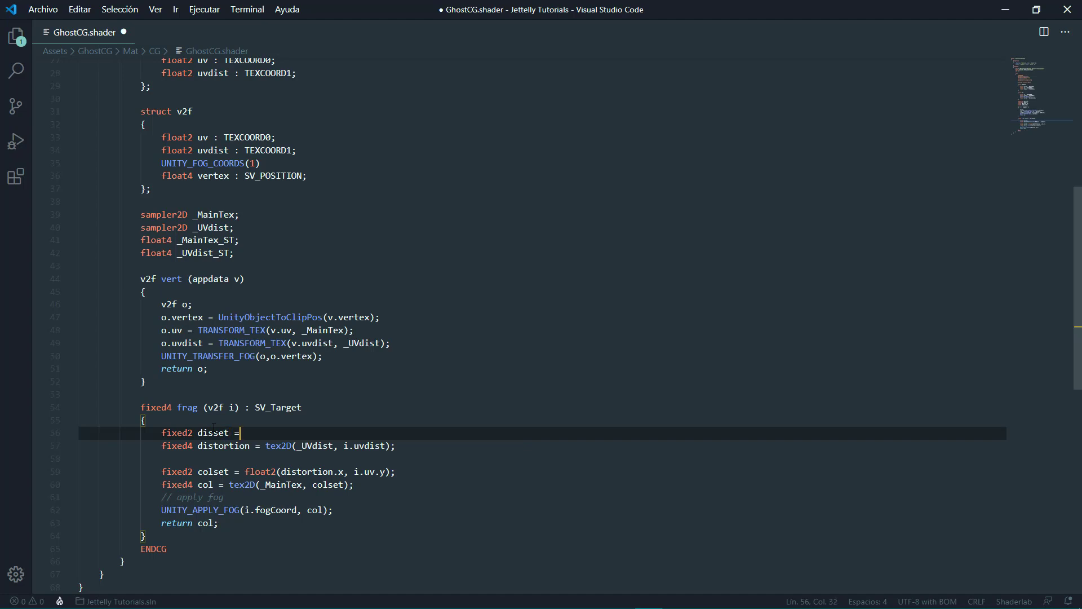
{"action": "type", "text": "float3"}
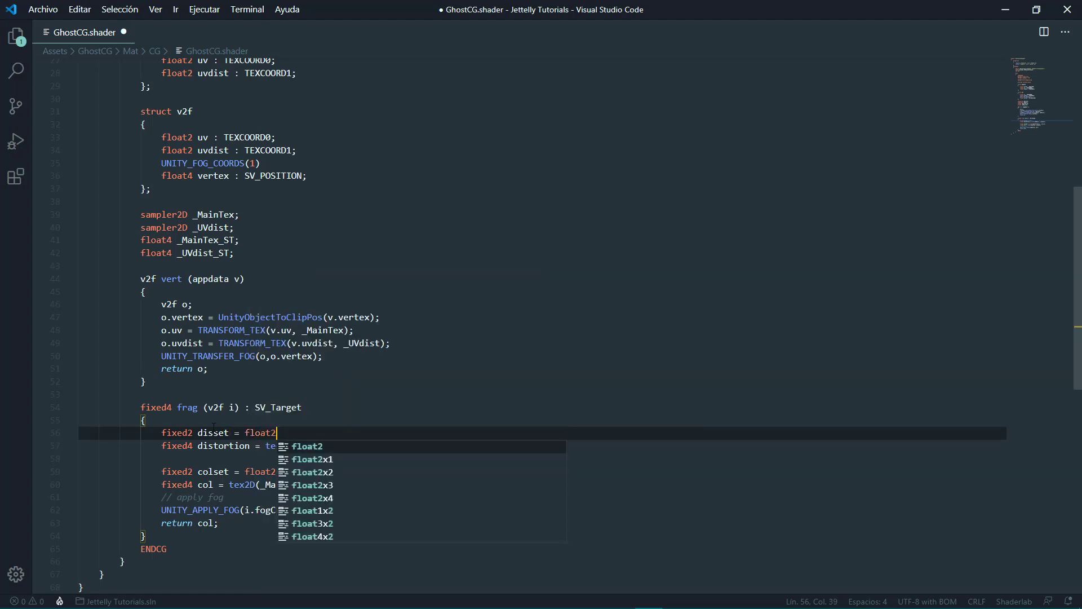
{"action": "type", "text": "()"}
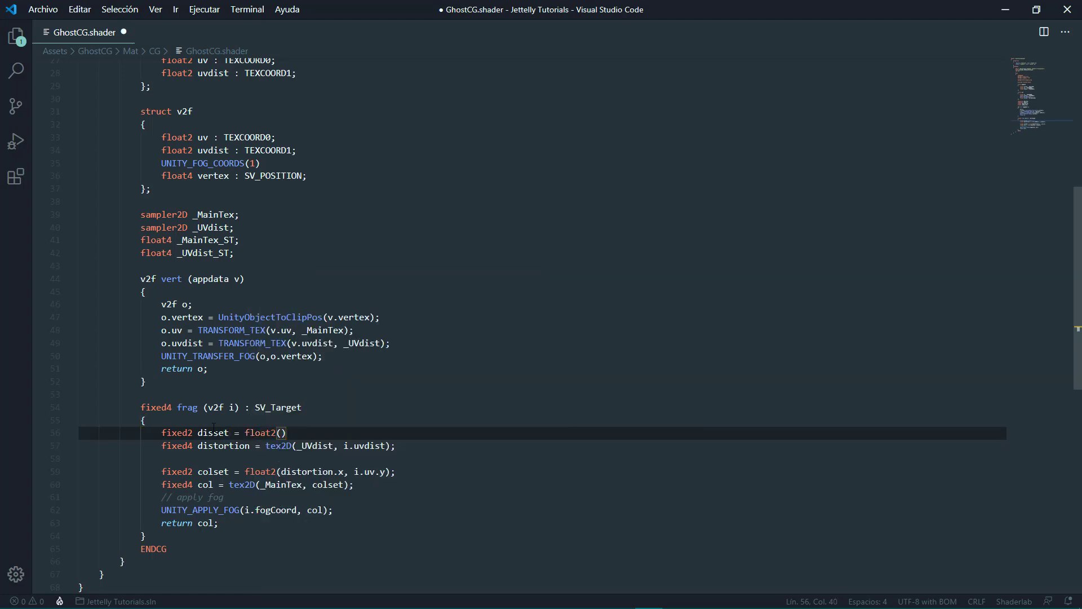
{"action": "type", "text": "i.uvdis"}
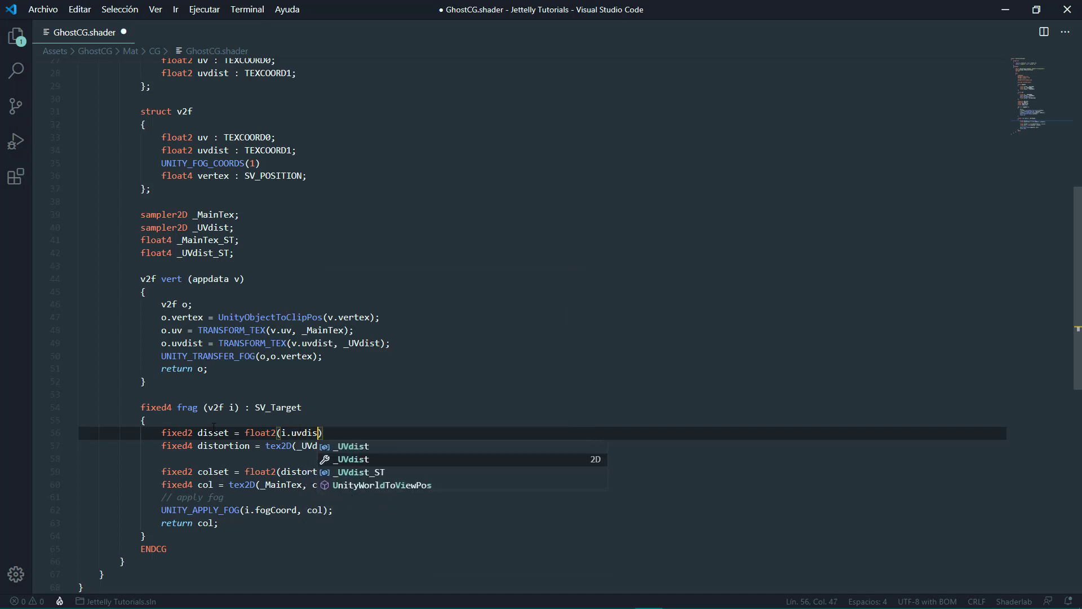
{"action": "type", "text": "t.x"}
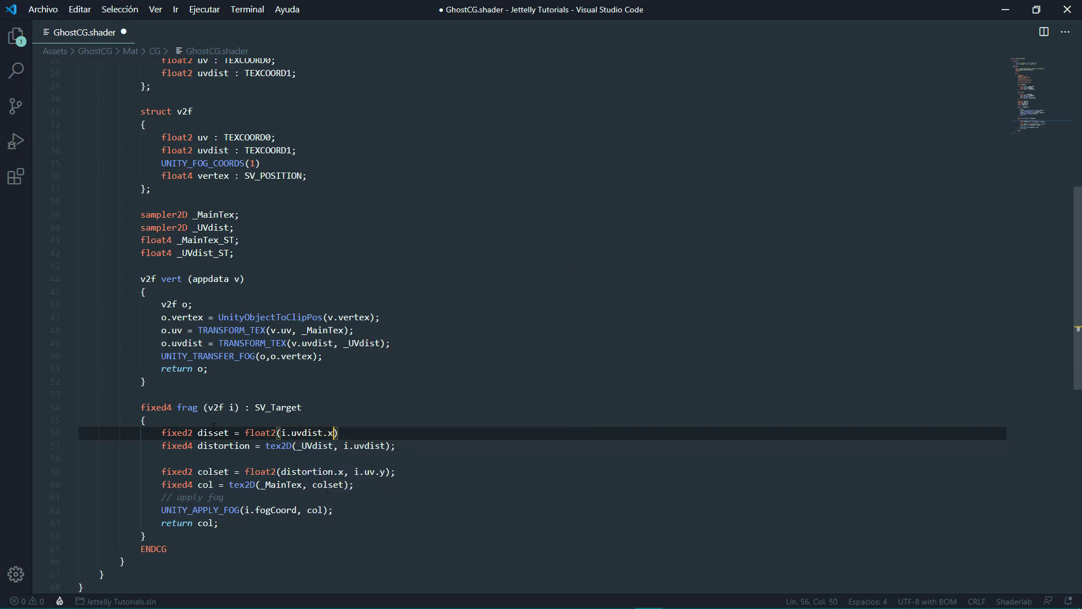
{"action": "type", "text": ", i."}
{"action": "type", "text": "uvdist."}
{"action": "type", "text": "y"}
{"action": "type", "text": " + ("}
{"action": "type", "text": "_T"}
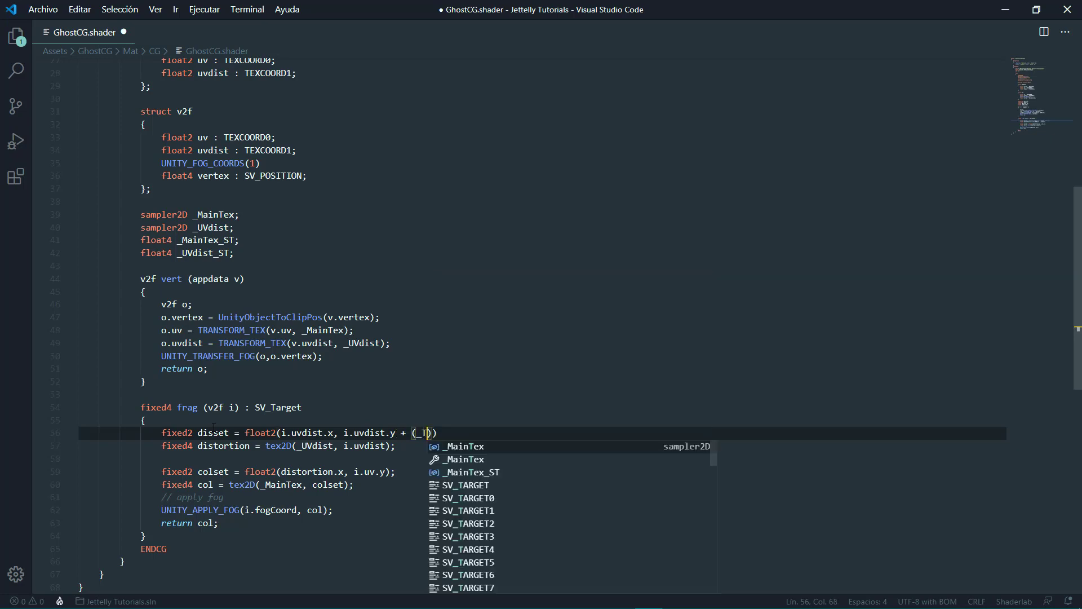
{"action": "type", "text": "ime"}
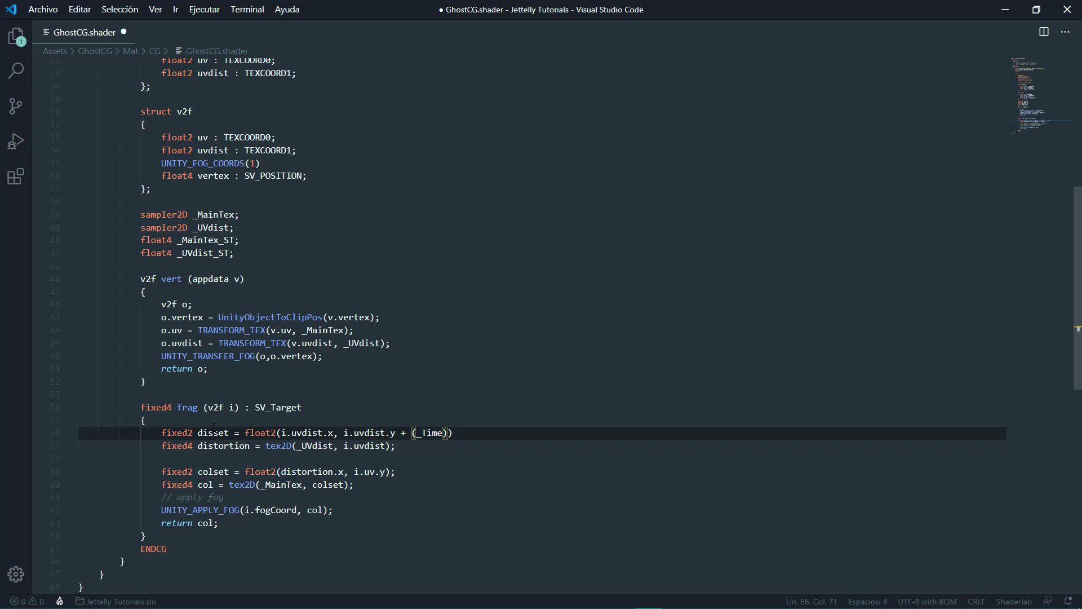
{"action": "type", "text": "* "}
{"action": "type", "text": "_Speed"}
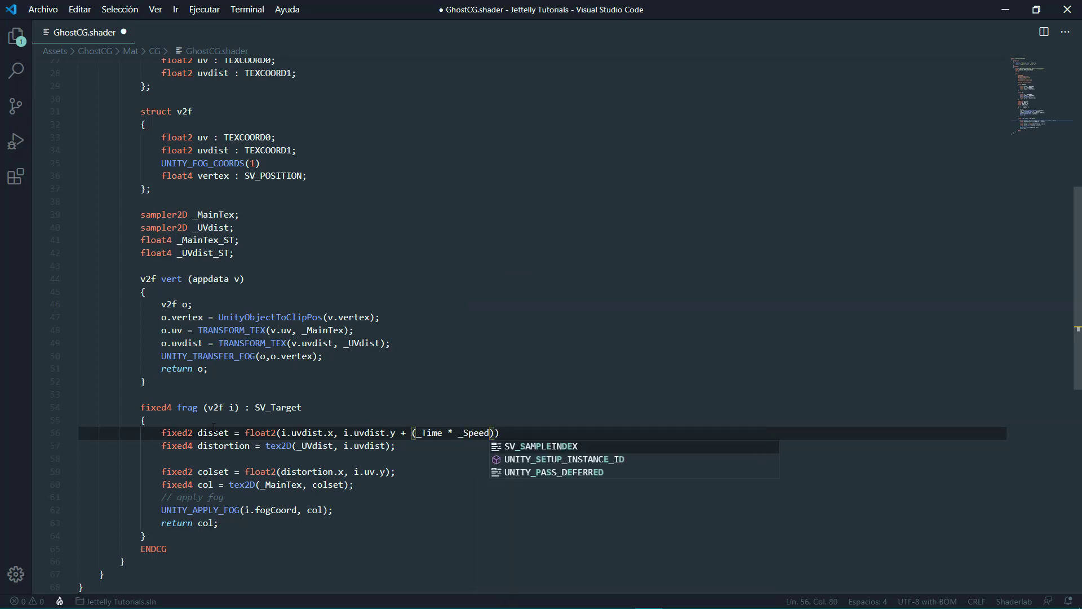
{"action": "type", "text": "));"}
{"action": "type", "text": ".y"}
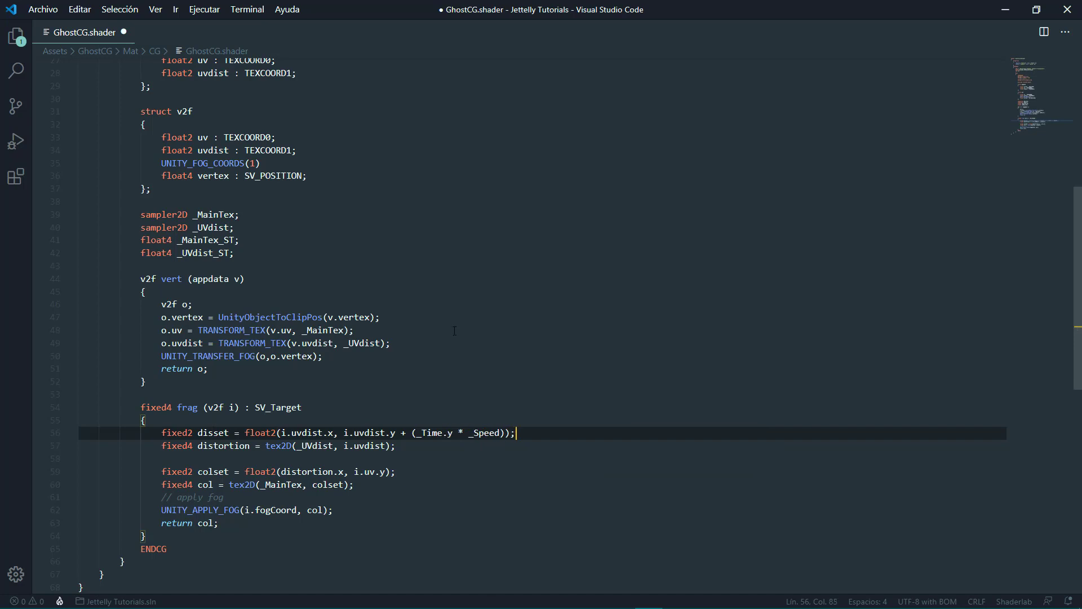
{"action": "left_click_drag", "start_coordinate": [500, 433], "coordinate": [471, 433]}
{"action": "key", "text": "ctrl+c"}
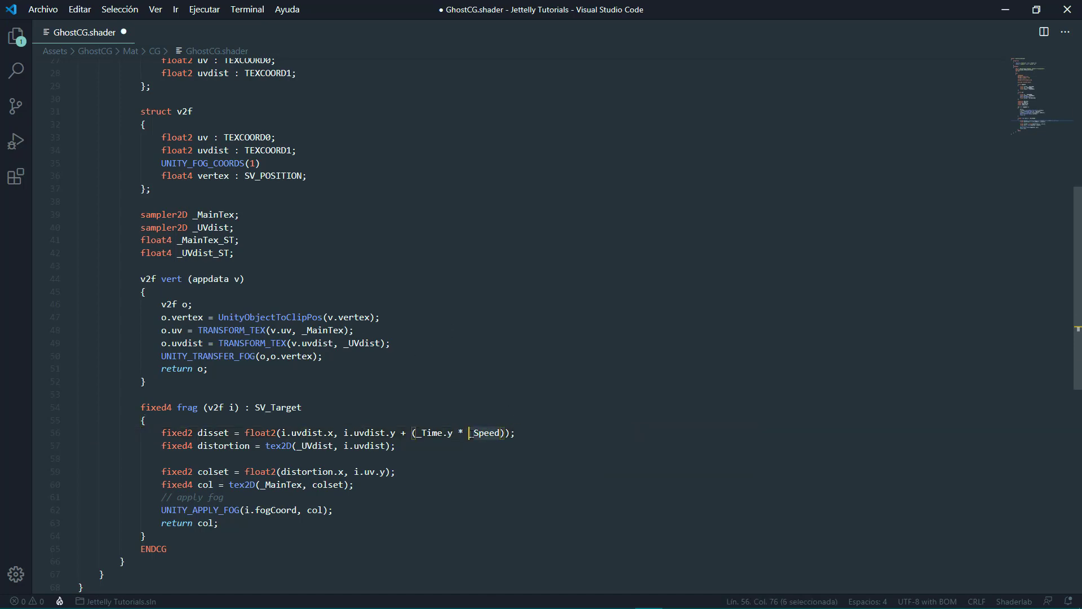
Step: Add a _Speed ("Speed", Range(0, 1)) = 1 property below UVdist and save
{"action": "scroll", "coordinate": [535, 370], "scroll_direction": "up", "scroll_amount": 10}
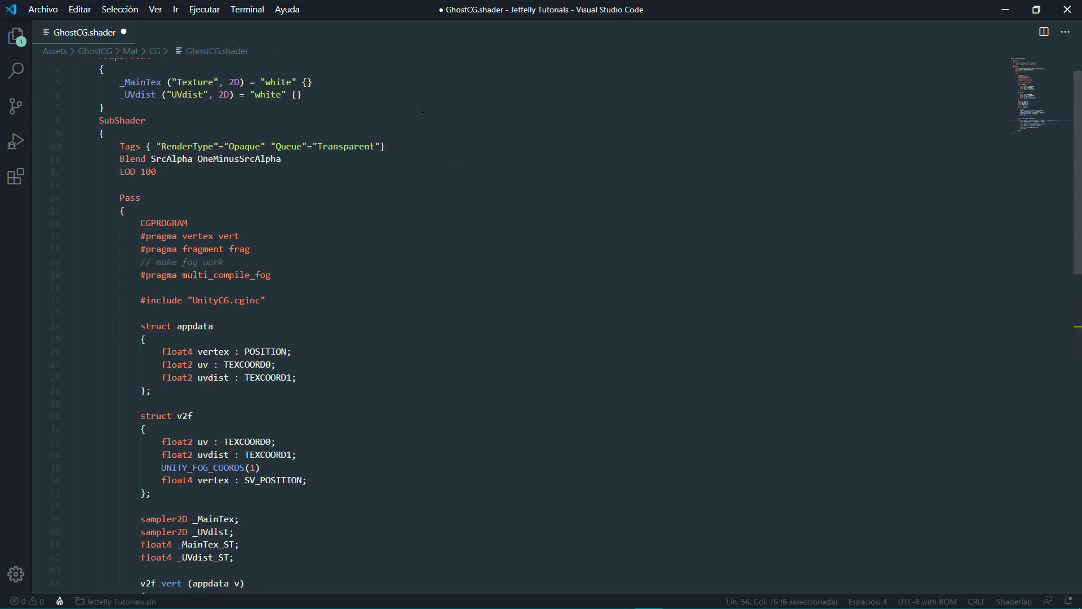
{"action": "left_click", "coordinate": [331, 130]}
{"action": "key", "text": "Return"}
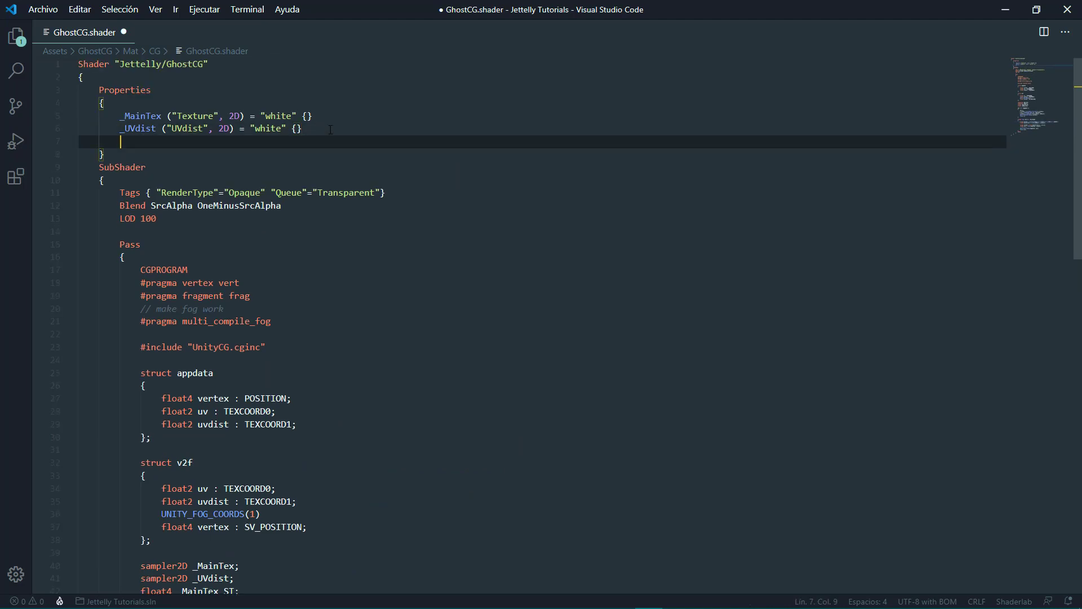
{"action": "key", "text": "ctrl+v"}
{"action": "type", "text": "()"}
{"action": "type", "text": "\"Speed\""}
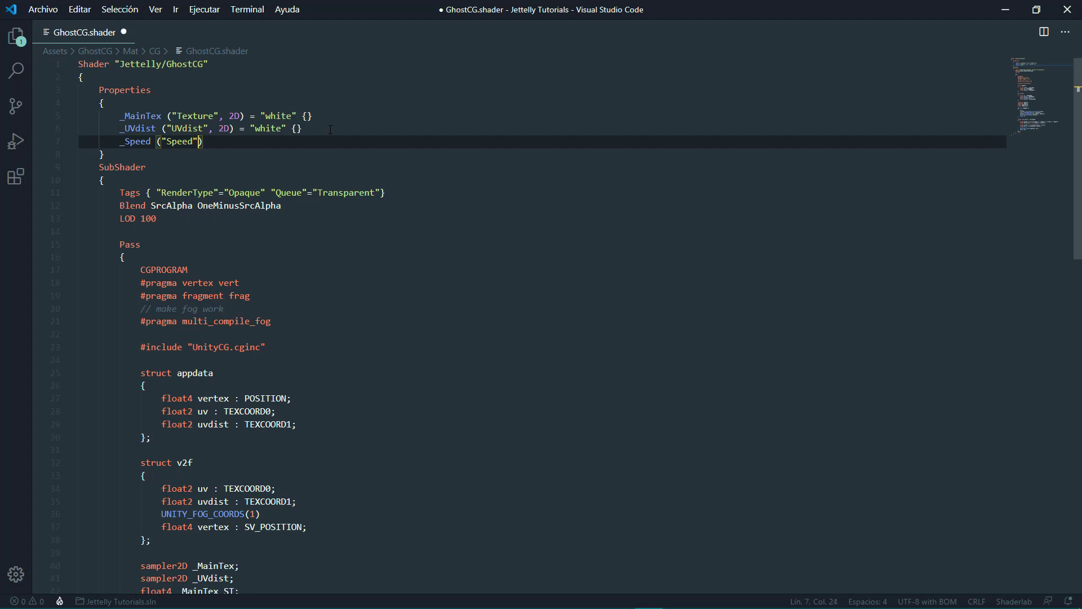
{"action": "type", "text": ", Range"}
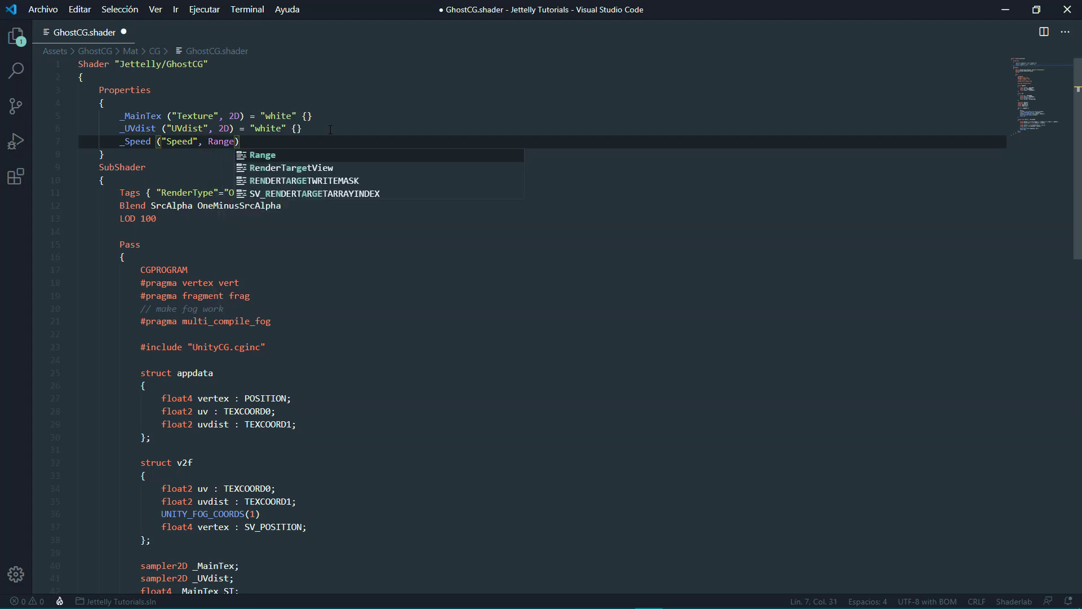
{"action": "type", "text": "(0, 1"}
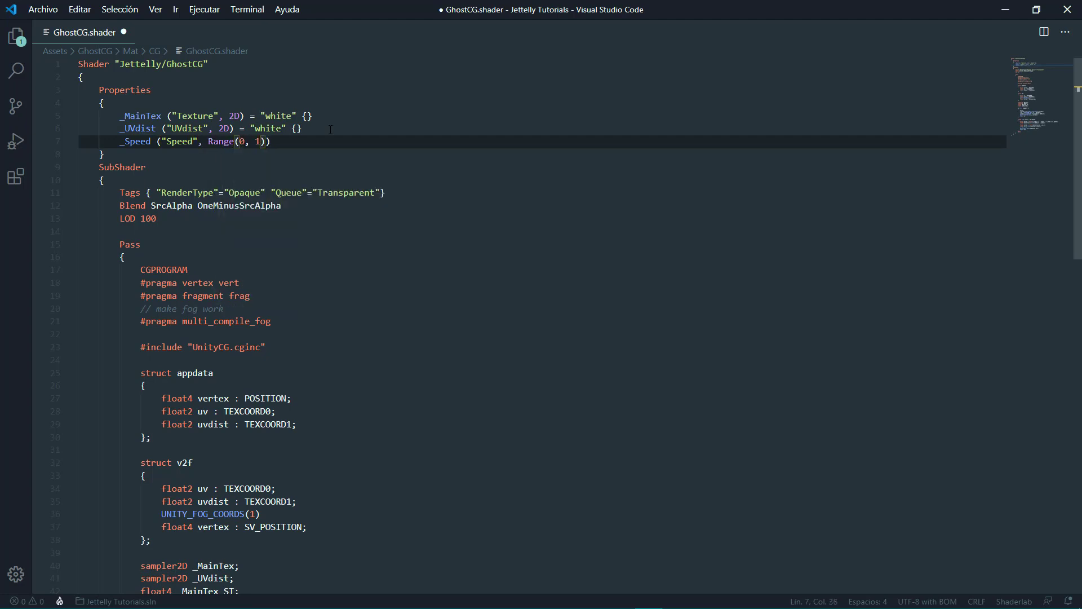
{"action": "type", "text": ")) = 1"}
{"action": "key", "text": "ctrl+s"}
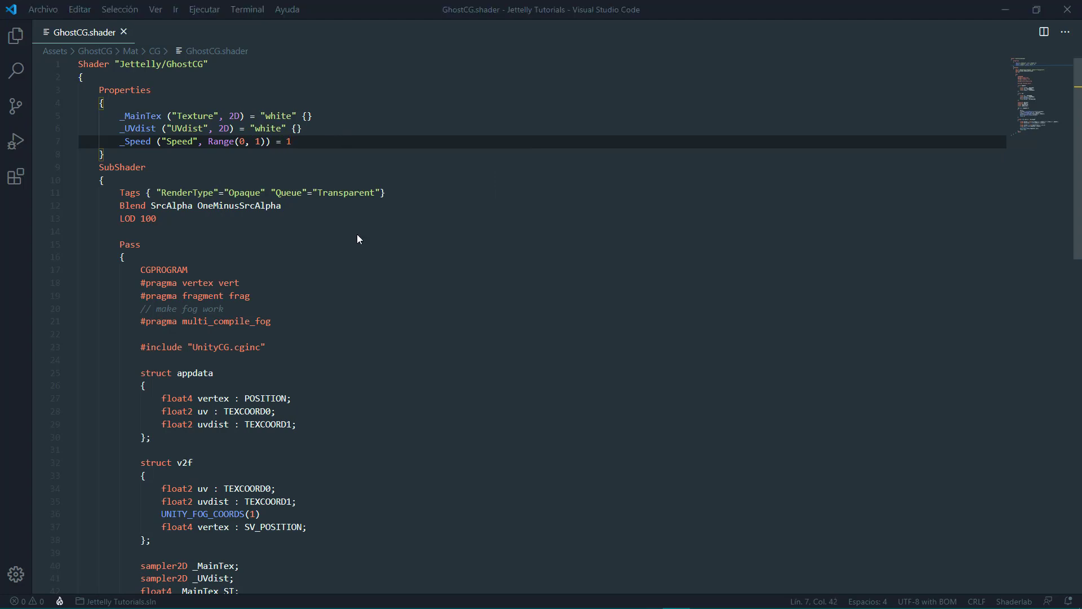
Step: Declare float _Speed below the _UVdist_ST declaration
{"action": "scroll", "coordinate": [338, 248], "scroll_direction": "down", "scroll_amount": 4}
{"action": "scroll", "coordinate": [327, 262], "scroll_direction": "down", "scroll_amount": 3}
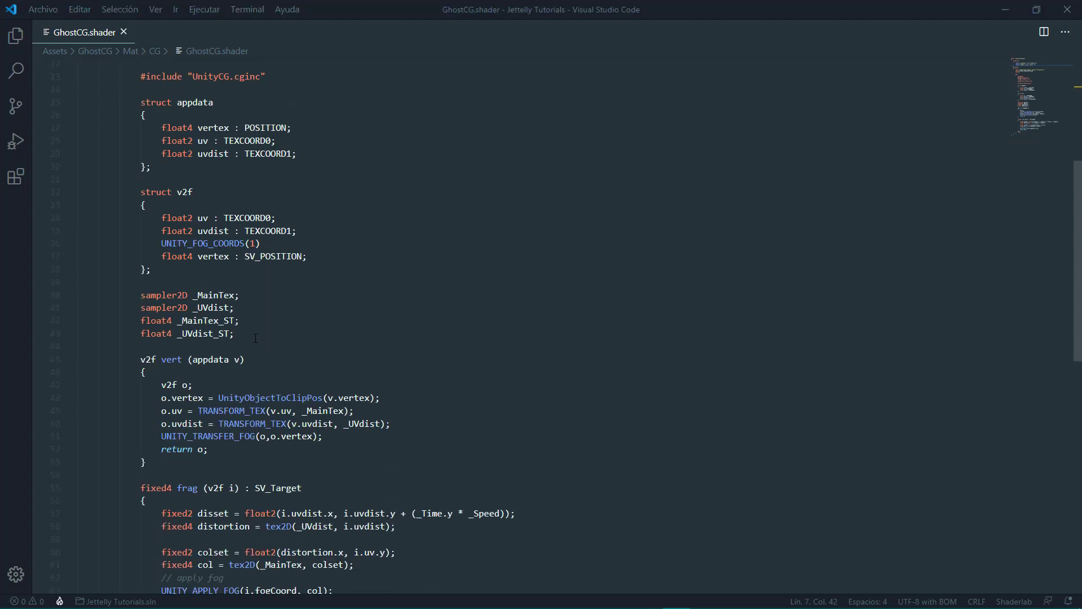
{"action": "left_click", "coordinate": [259, 333]}
{"action": "key", "text": "Return"}
{"action": "type", "text": "float "}
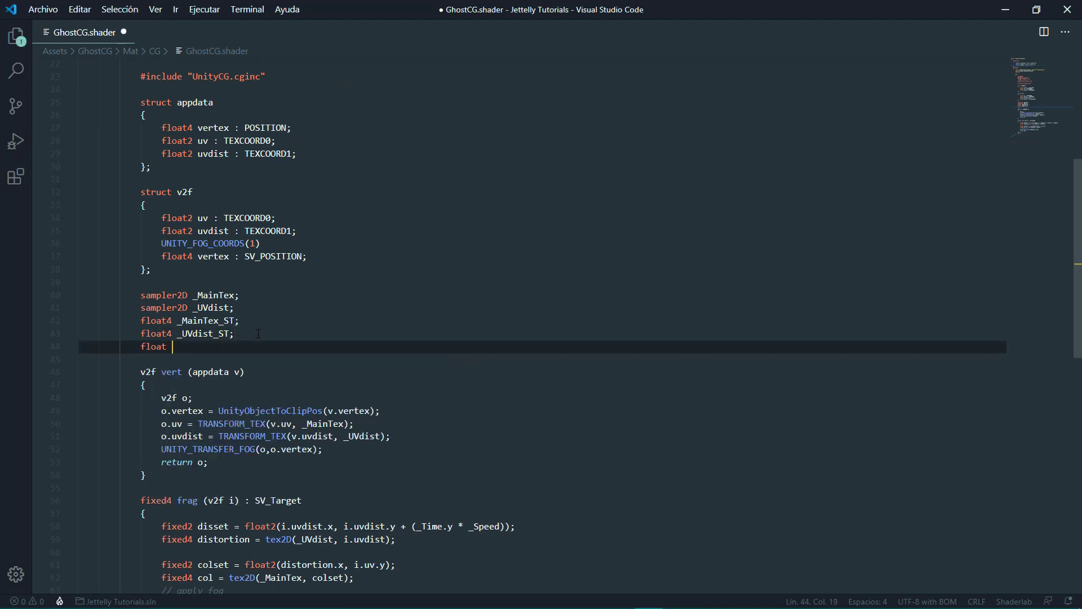
{"action": "type", "text": "_Speed;"}
Step: Sample the distortion texture with disset instead of i.uvdist and save
{"action": "scroll", "coordinate": [360, 417], "scroll_direction": "down", "scroll_amount": 3}
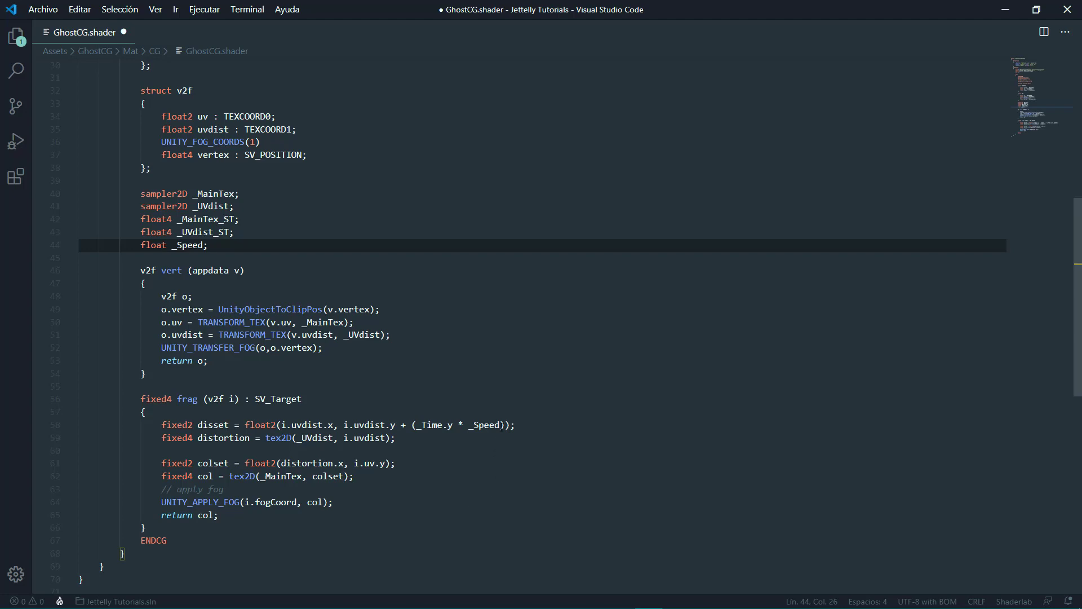
{"action": "left_click_drag", "start_coordinate": [500, 424], "coordinate": [416, 425]}
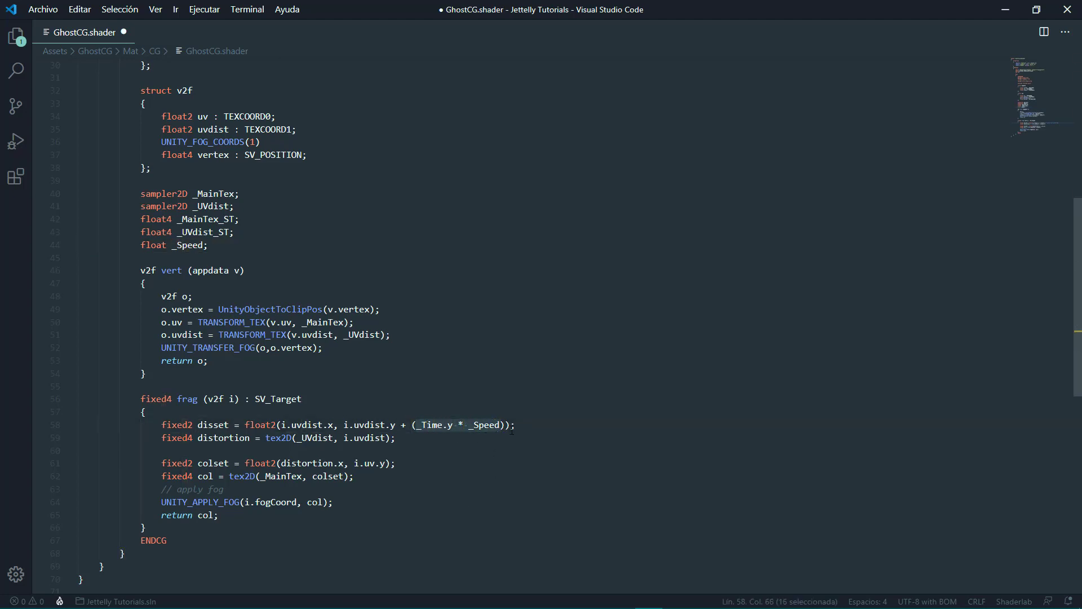
{"action": "left_click", "coordinate": [540, 425]}
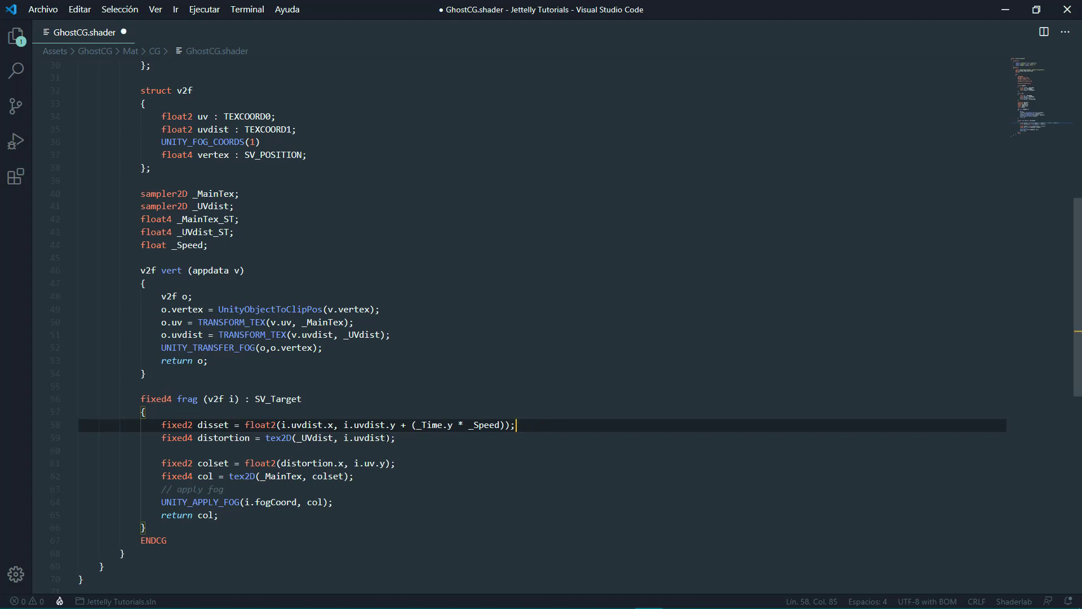
{"action": "left_click_drag", "start_coordinate": [385, 437], "coordinate": [345, 438]}
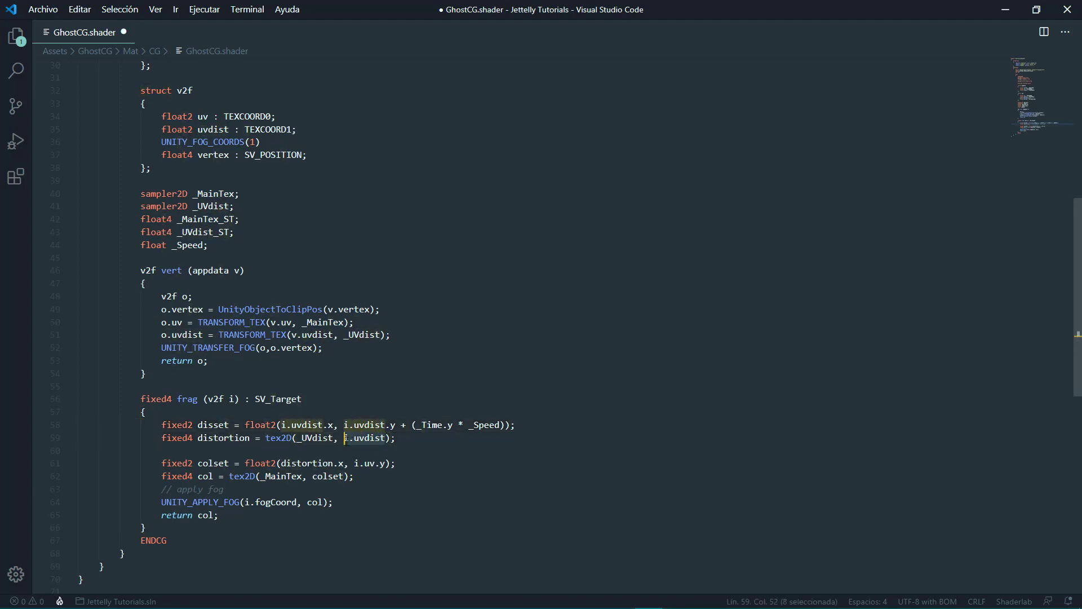
{"action": "type", "text": "disset"}
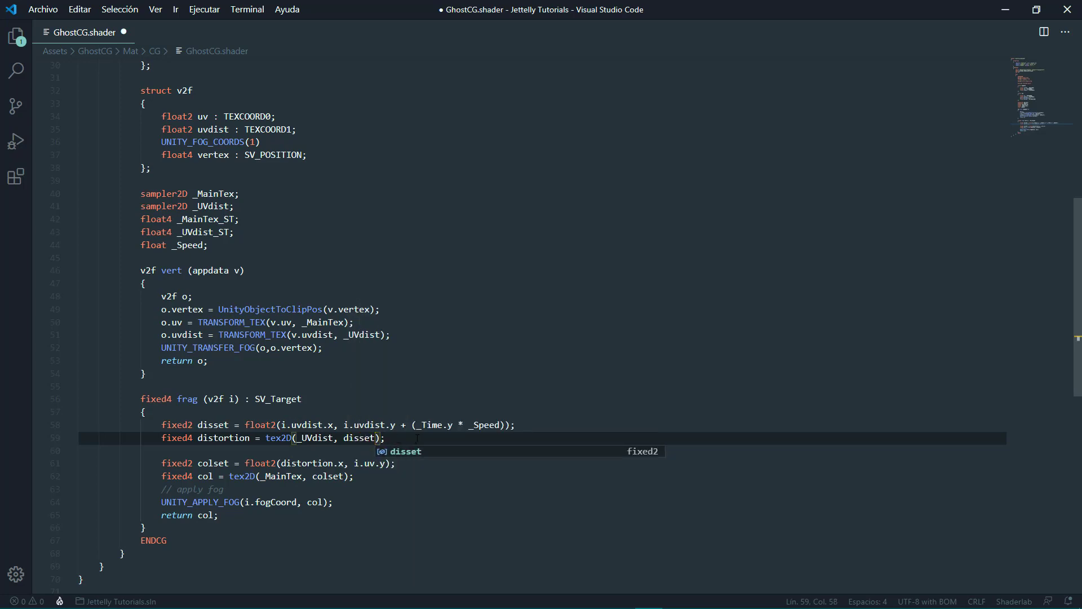
{"action": "key", "text": "End"}
{"action": "key", "text": "ctrl+s"}
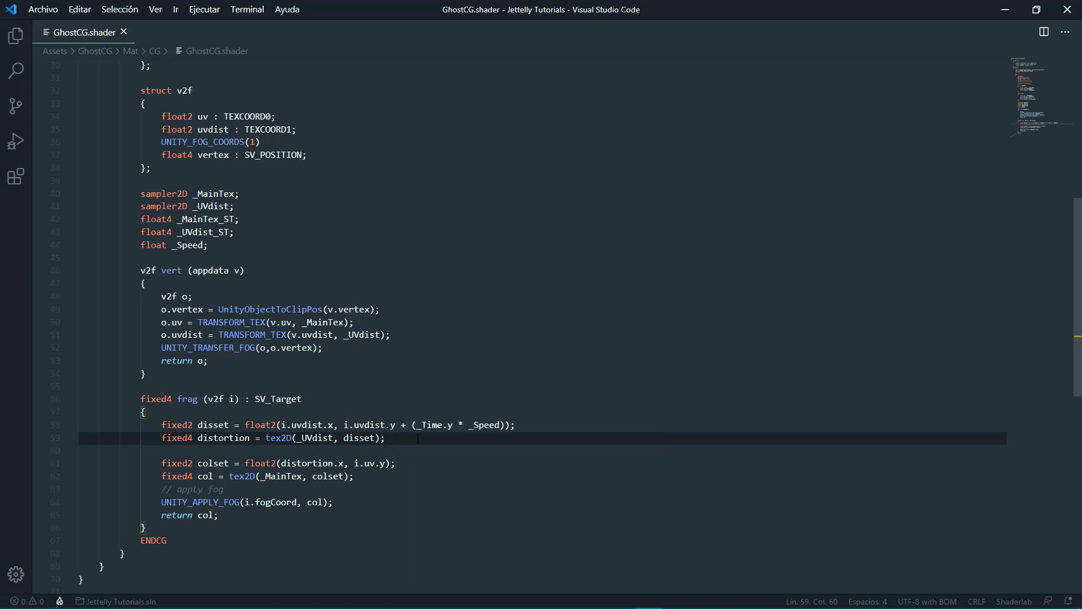
Step: Preview the distortion in Play mode, lowering the Speed slider and restoring it to 1
{"action": "key", "text": "alt+Tab"}
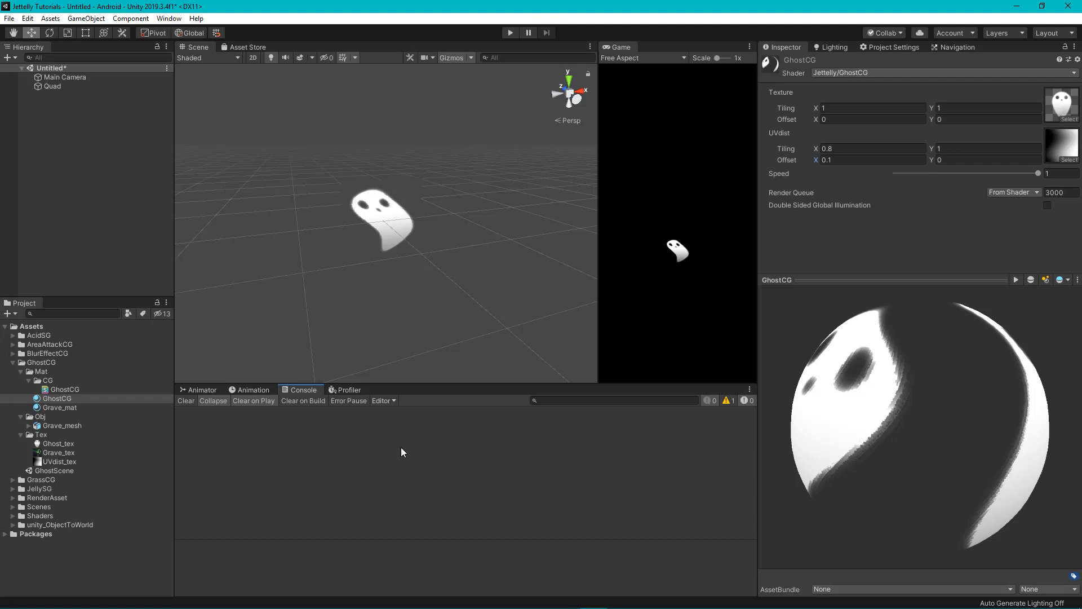
{"action": "left_click", "coordinate": [509, 32]}
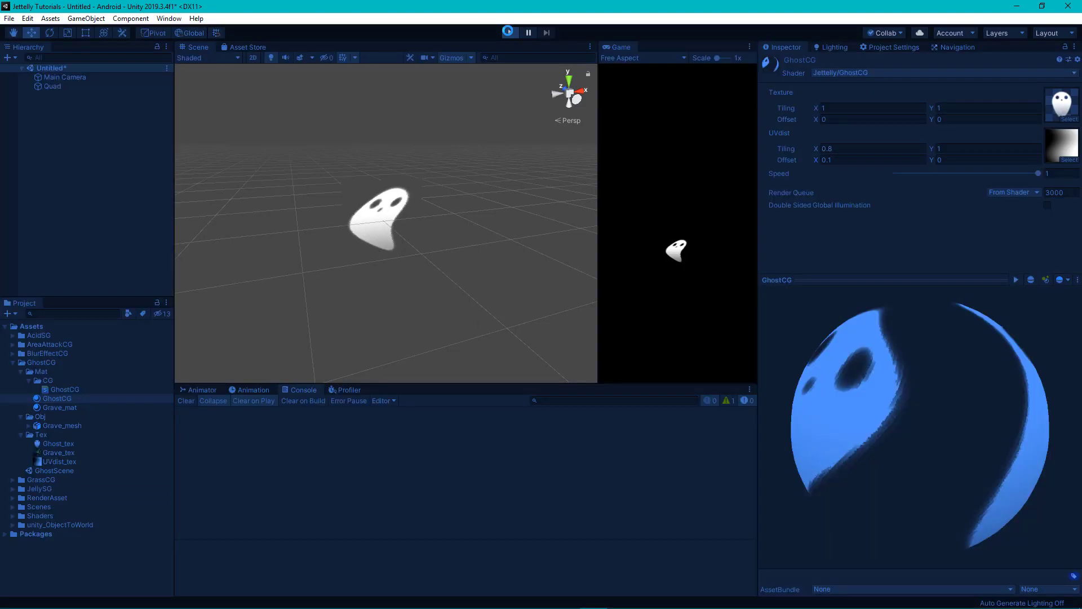
{"action": "mouse_move", "coordinate": [507, 254]}
{"action": "left_mouse_down", "text": "alt"}
{"action": "mouse_move", "coordinate": [332, 257]}
{"action": "mouse_move", "coordinate": [438, 283]}
{"action": "left_mouse_up", "text": "alt"}
{"action": "mouse_move", "coordinate": [1037, 173]}
{"action": "left_mouse_down"}
{"action": "mouse_move", "coordinate": [980, 183]}
{"action": "mouse_move", "coordinate": [915, 174]}
{"action": "mouse_move", "coordinate": [1040, 173]}
{"action": "left_mouse_up"}
{"action": "mouse_move", "coordinate": [510, 237]}
{"action": "left_mouse_down", "text": "alt"}
{"action": "mouse_move", "coordinate": [444, 292]}
{"action": "mouse_move", "coordinate": [493, 302]}
{"action": "left_mouse_up", "text": "alt"}
{"action": "left_click", "coordinate": [529, 35]}
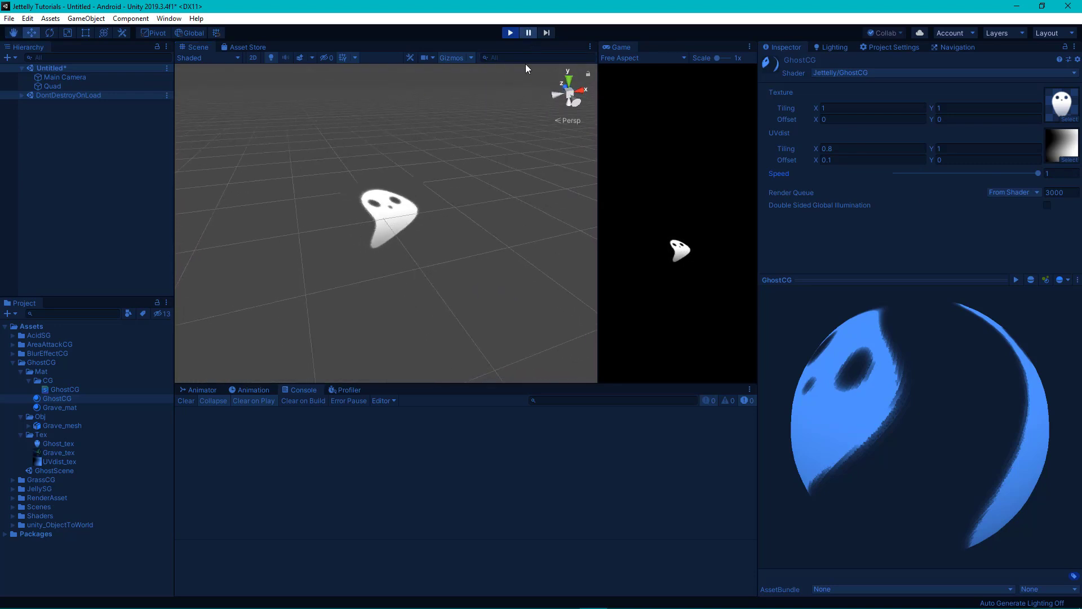
{"action": "left_click", "coordinate": [510, 32]}
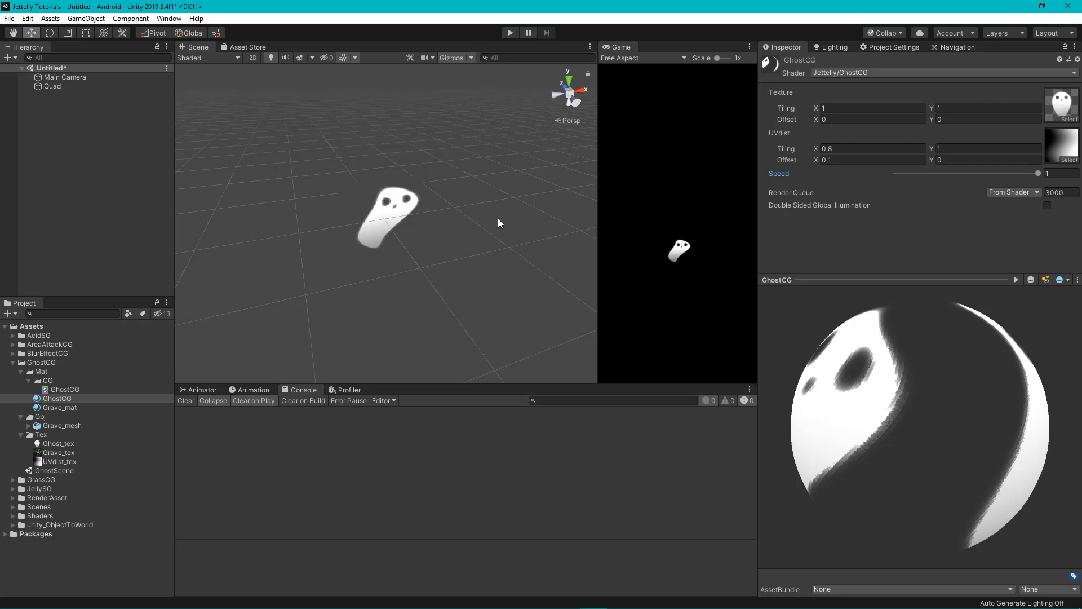
{"action": "key", "text": "alt+Tab"}
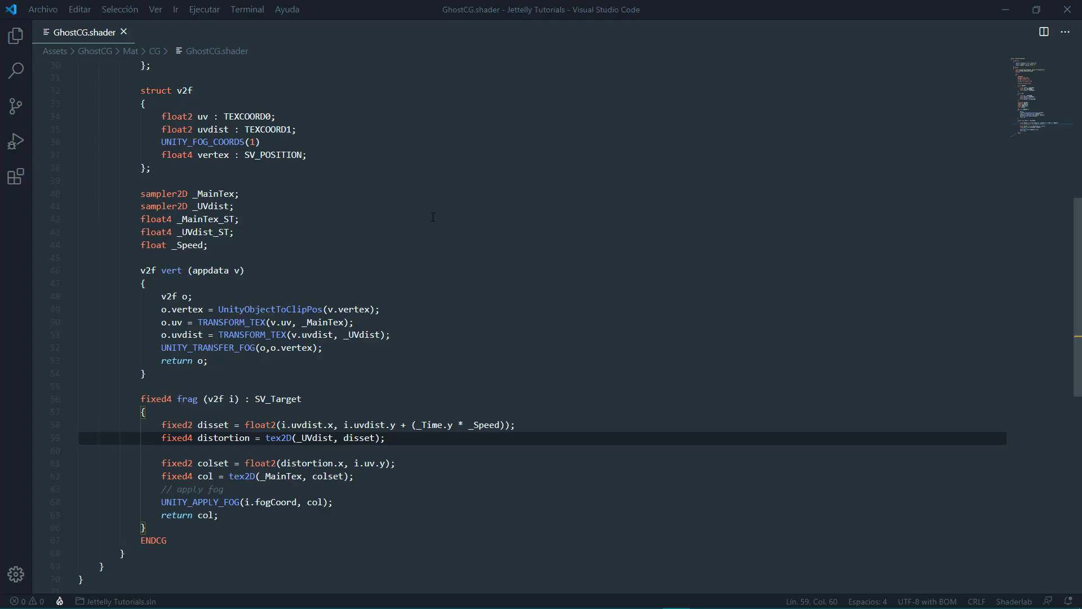
Step: Add float4 color : COLOR; to both the appdata and v2f structs
{"action": "scroll", "coordinate": [433, 217], "scroll_direction": "up", "scroll_amount": 5}
{"action": "left_click", "coordinate": [319, 255]}
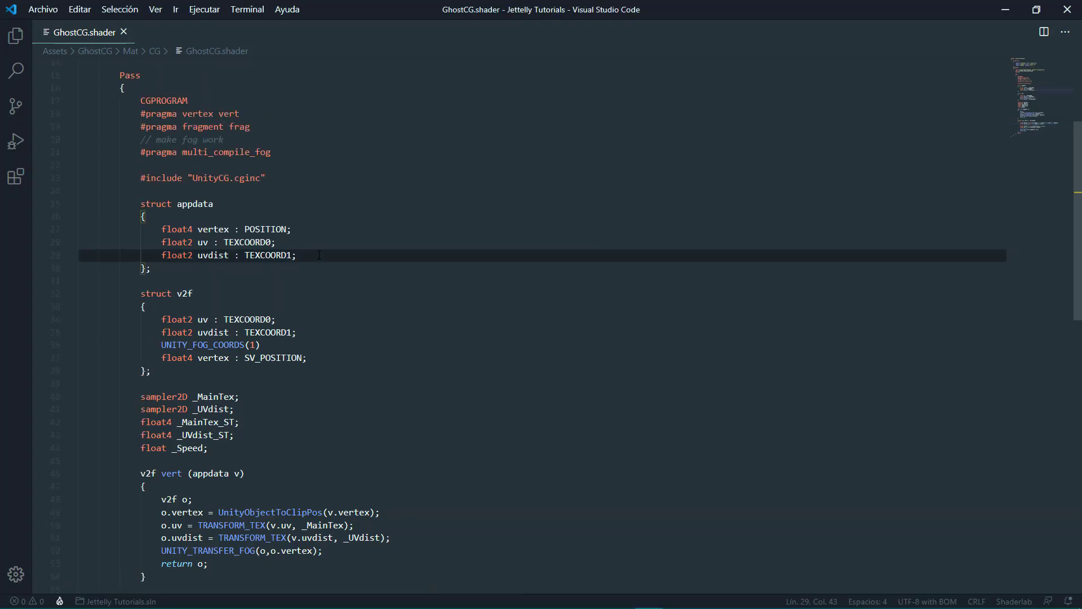
{"action": "left_click", "coordinate": [310, 226]}
{"action": "key", "text": "Return"}
{"action": "type", "text": "fl"}
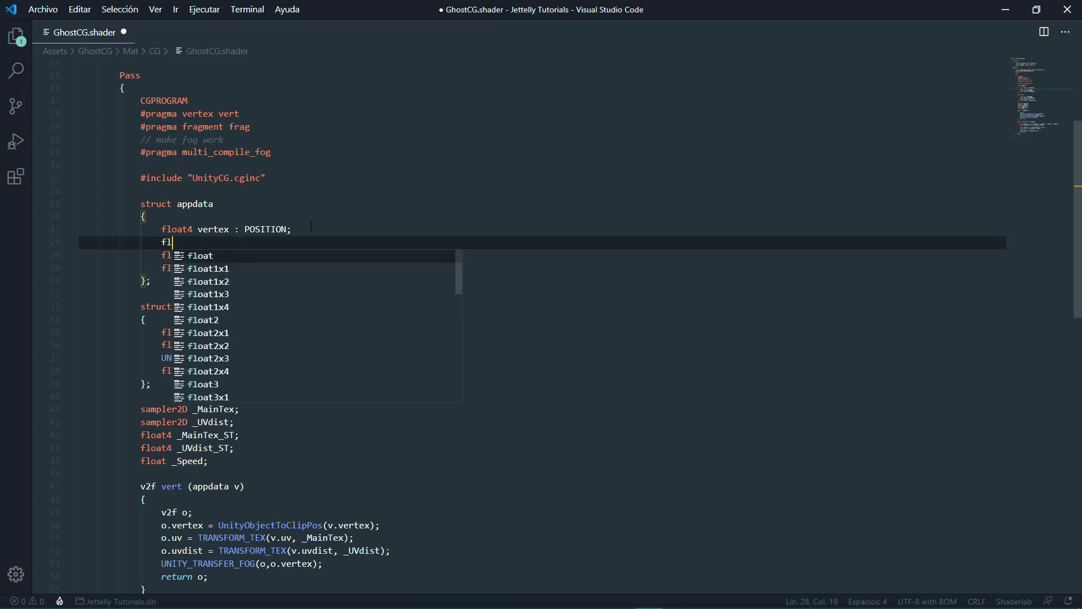
{"action": "type", "text": "oat4 color "}
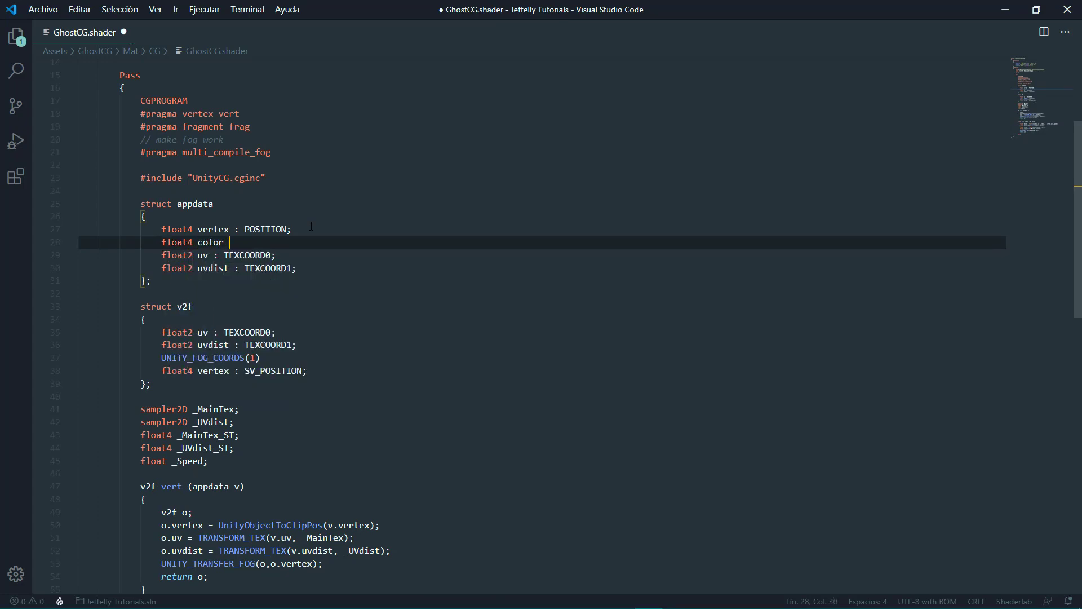
{"action": "type", "text": ": COL"}
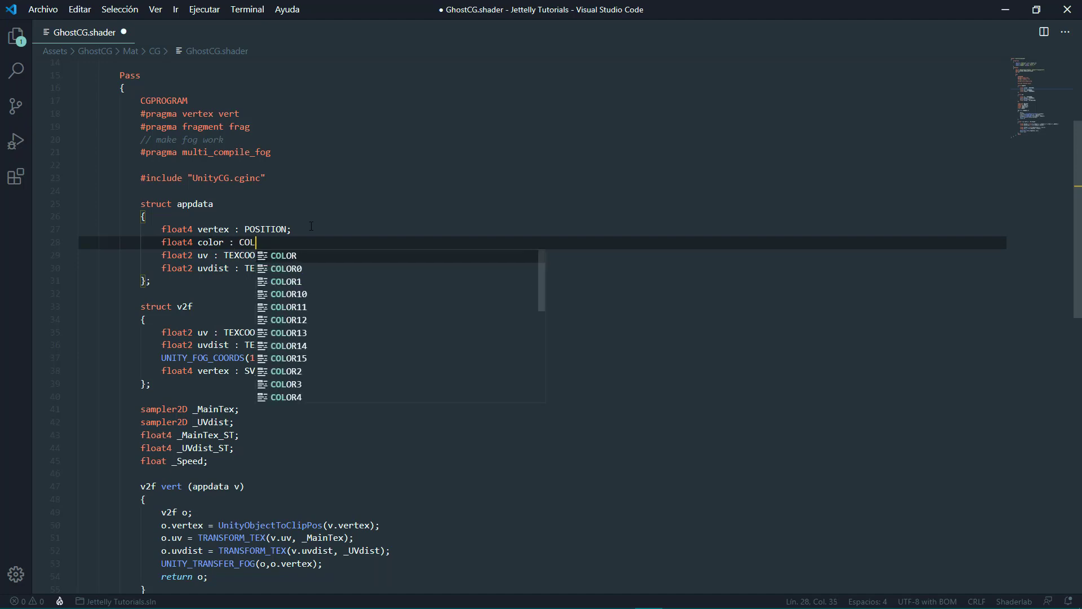
{"action": "key", "text": "Return"}
{"action": "type", "text": ";"}
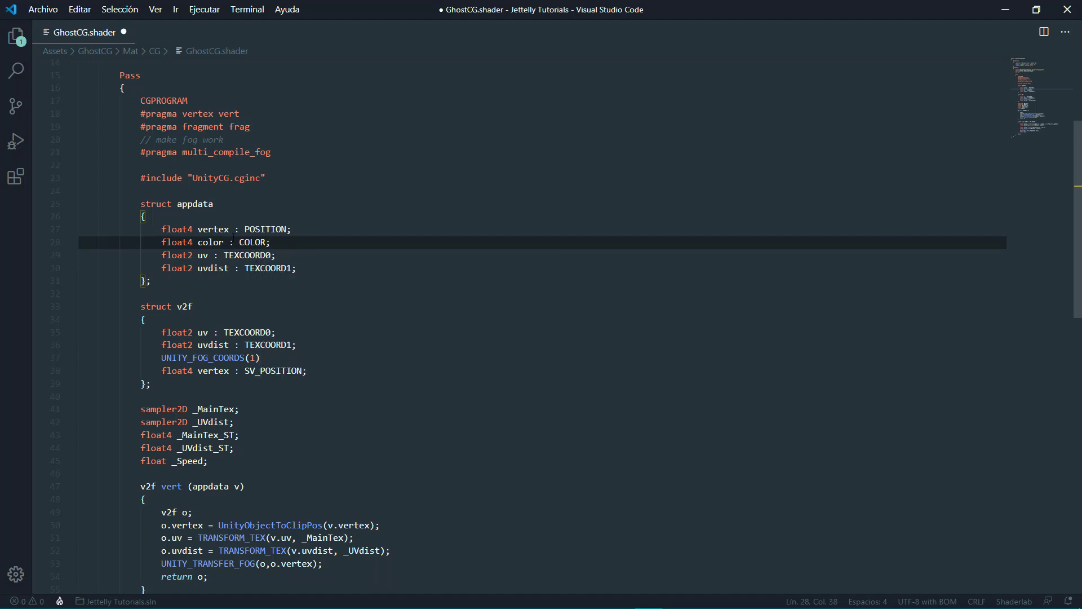
{"action": "key", "text": "shift+Home"}
{"action": "key", "text": "ctrl+c"}
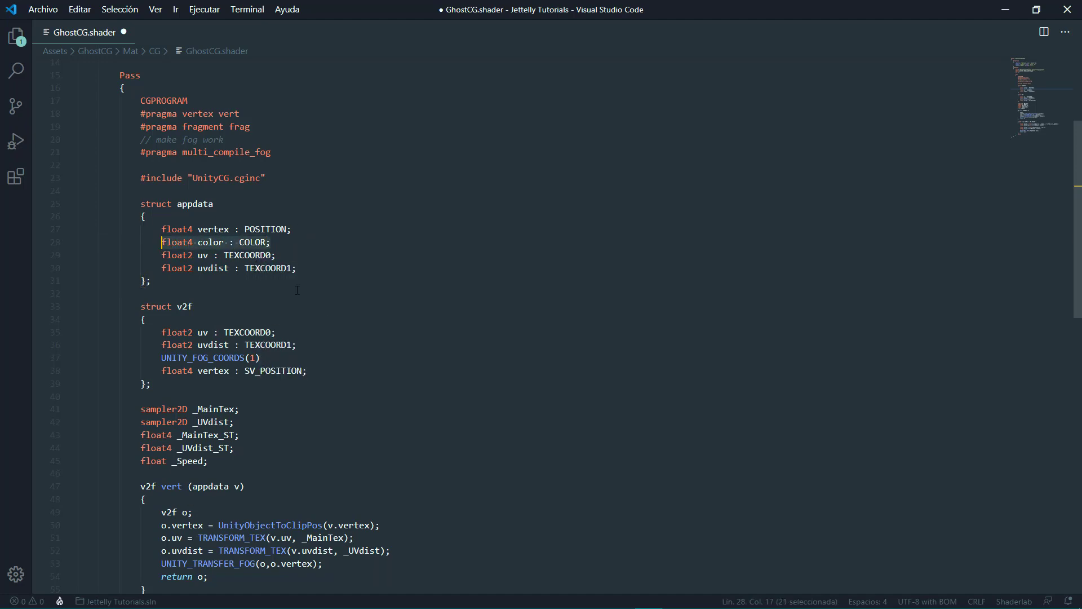
{"action": "left_click", "coordinate": [345, 370]}
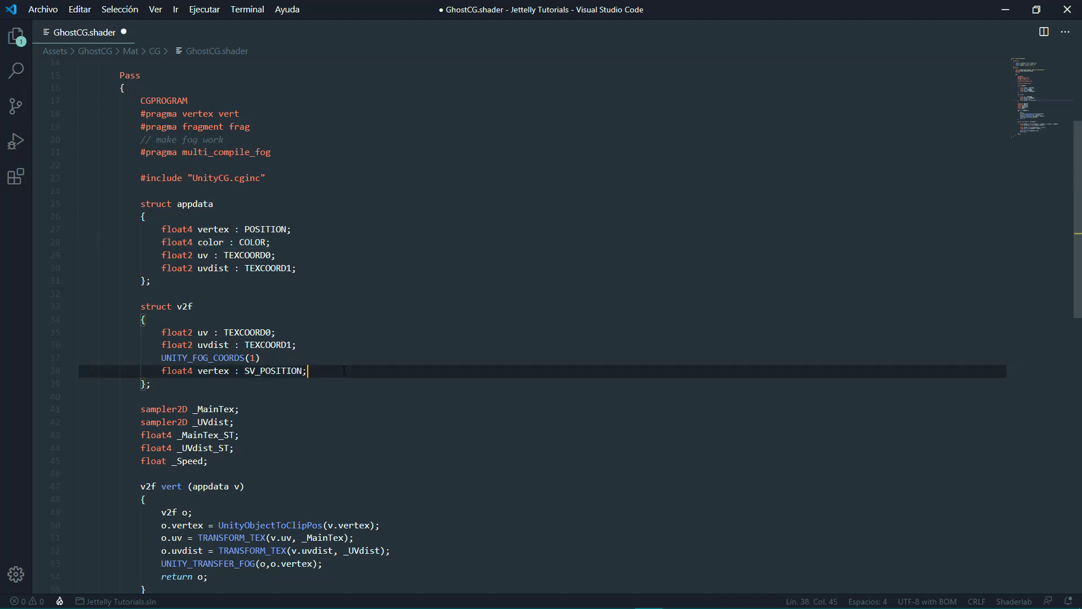
{"action": "key", "text": "Return"}
{"action": "key", "text": "ctrl+v"}
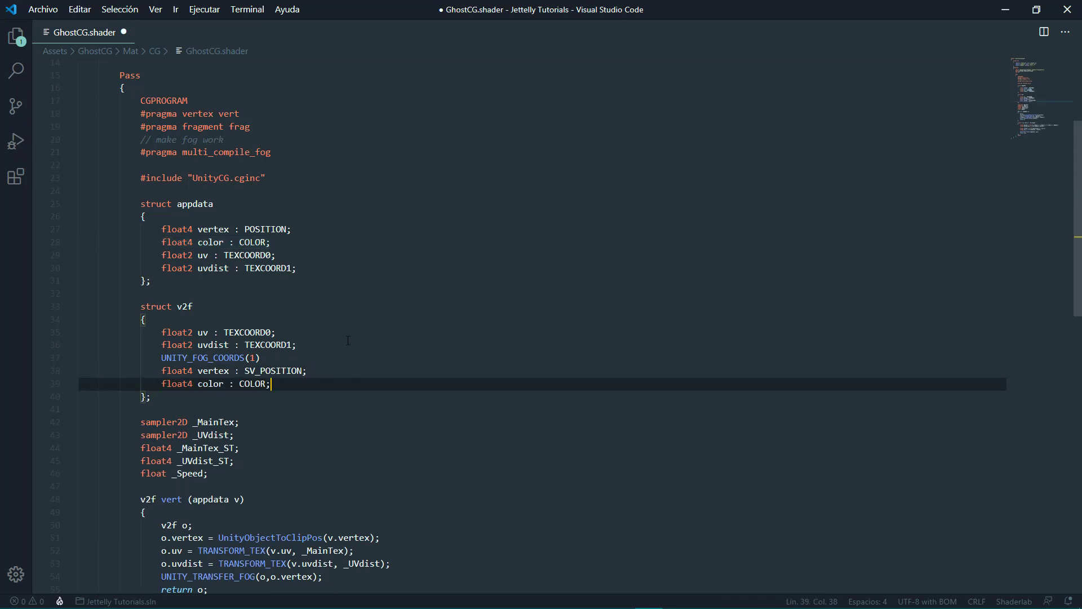
Step: Pass the vertex colour through in vert with o.color = v.color;
{"action": "scroll", "coordinate": [348, 340], "scroll_direction": "down", "scroll_amount": 3}
{"action": "scroll", "coordinate": [381, 340], "scroll_direction": "down", "scroll_amount": 2}
{"action": "left_click", "coordinate": [407, 360]}
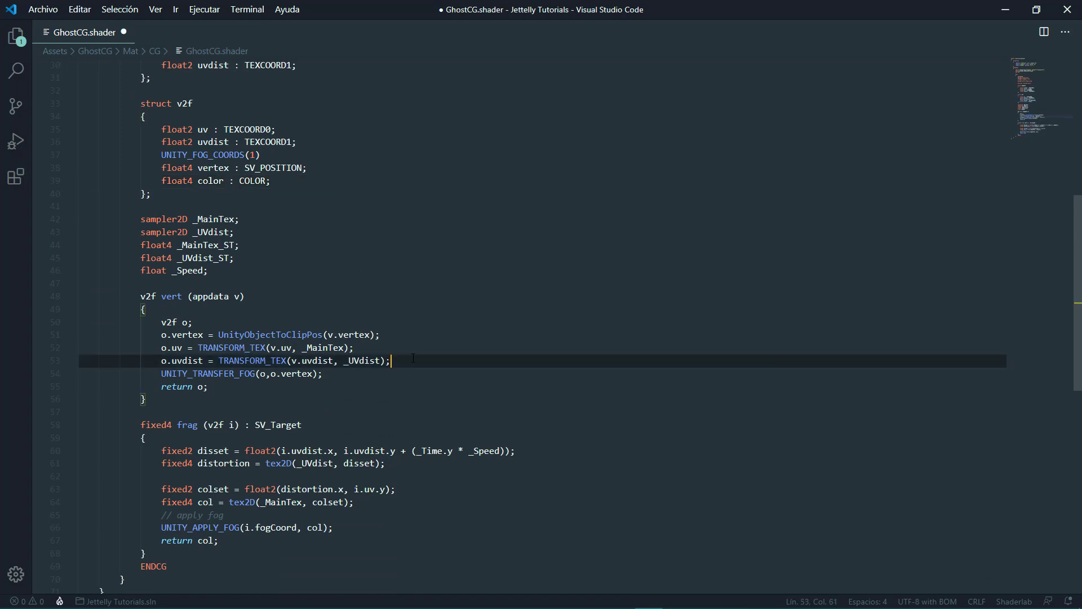
{"action": "key", "text": "Return"}
{"action": "type", "text": "o.color"}
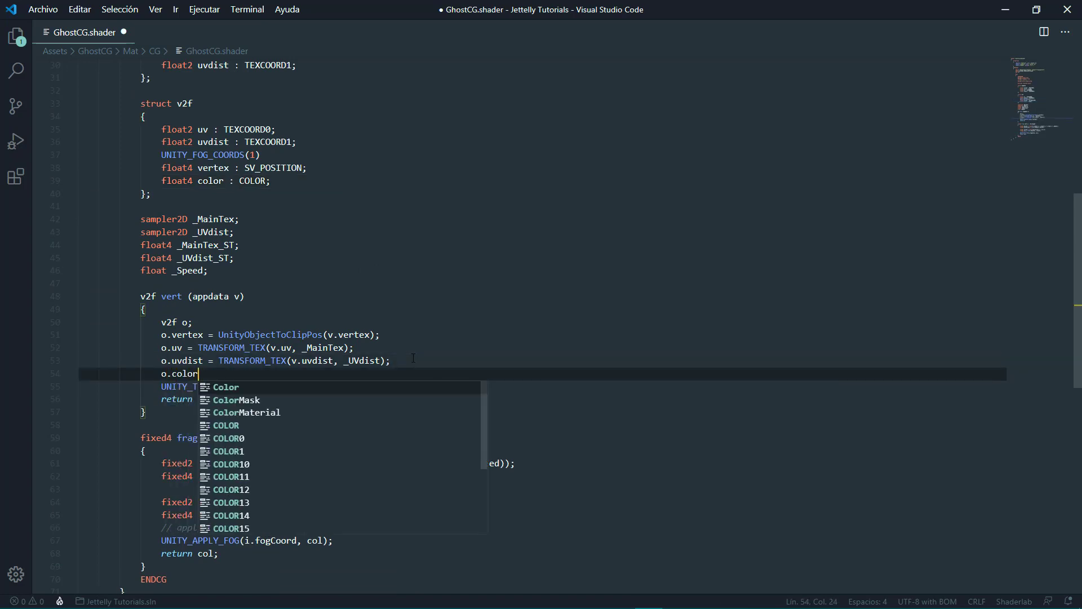
{"action": "type", "text": " = v.c"}
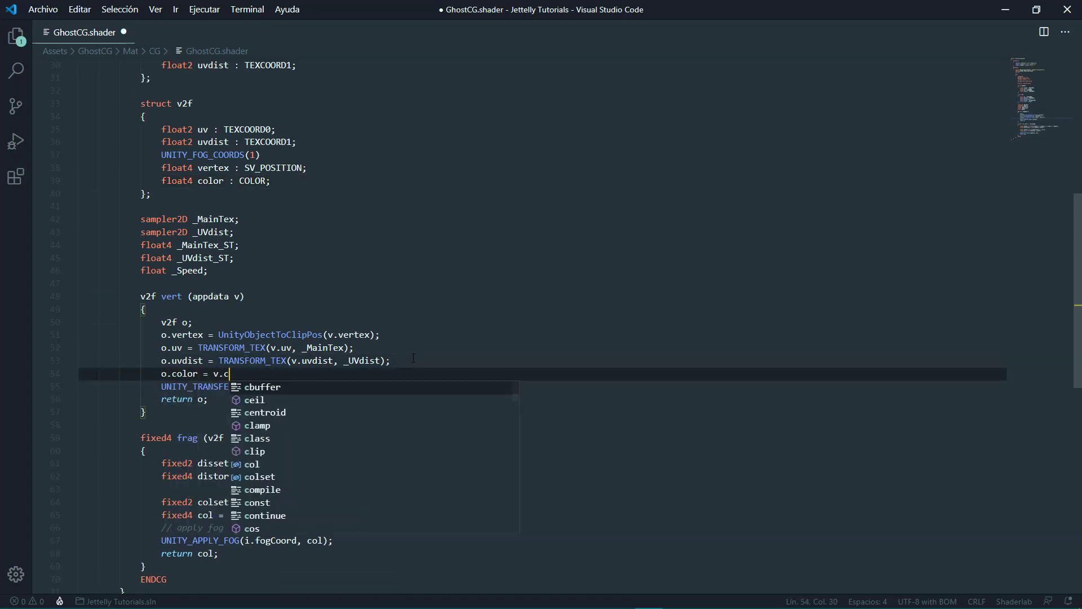
{"action": "type", "text": "olor;"}
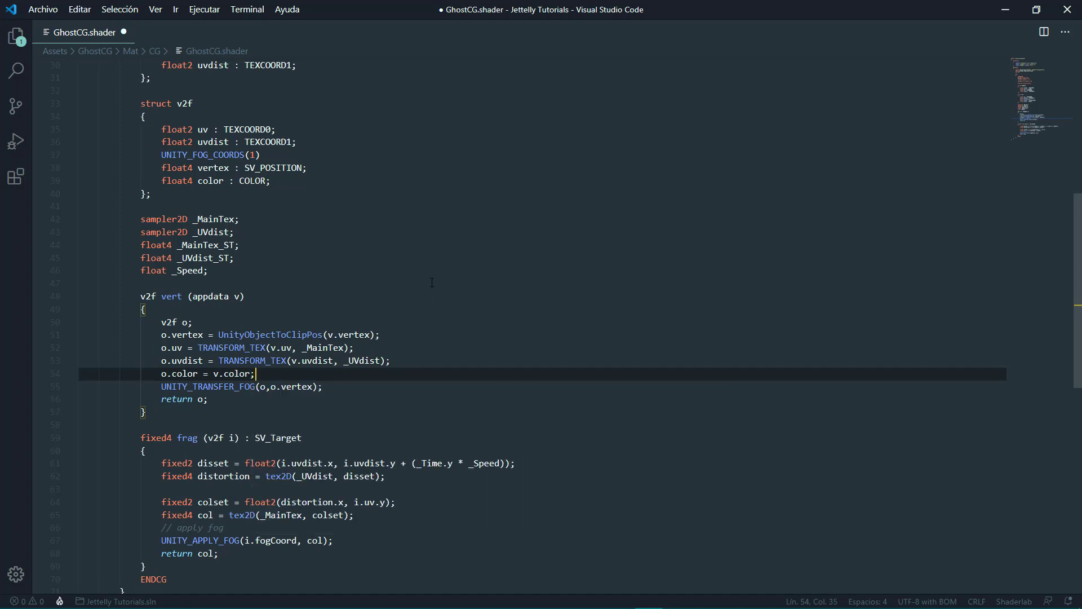
Step: Multiply the fragment return value by i.color and save the shader
{"action": "scroll", "coordinate": [430, 290], "scroll_direction": "down", "scroll_amount": 3}
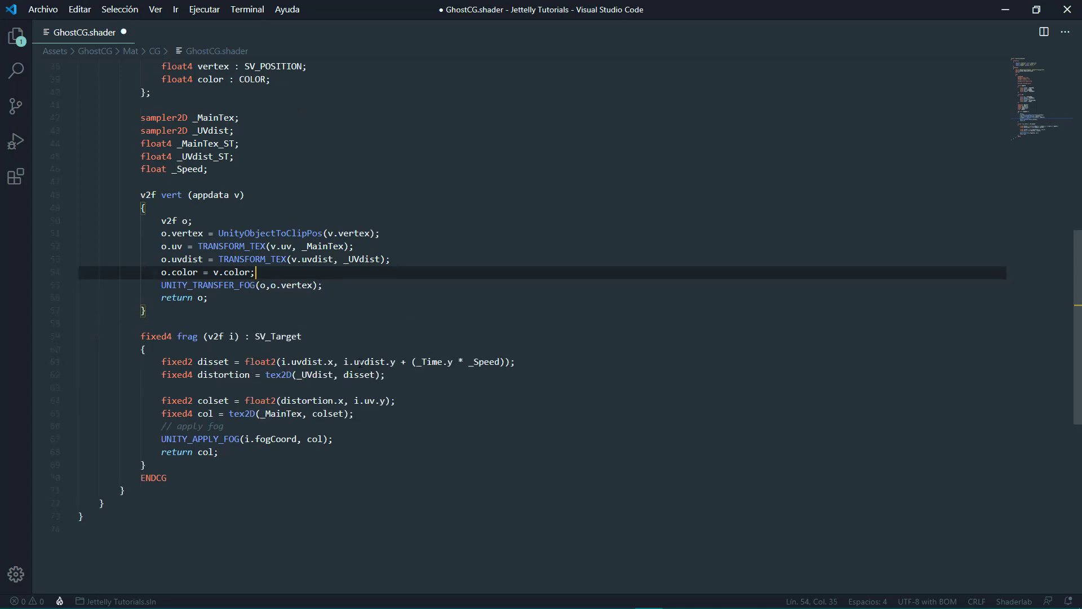
{"action": "left_click", "coordinate": [216, 453]}
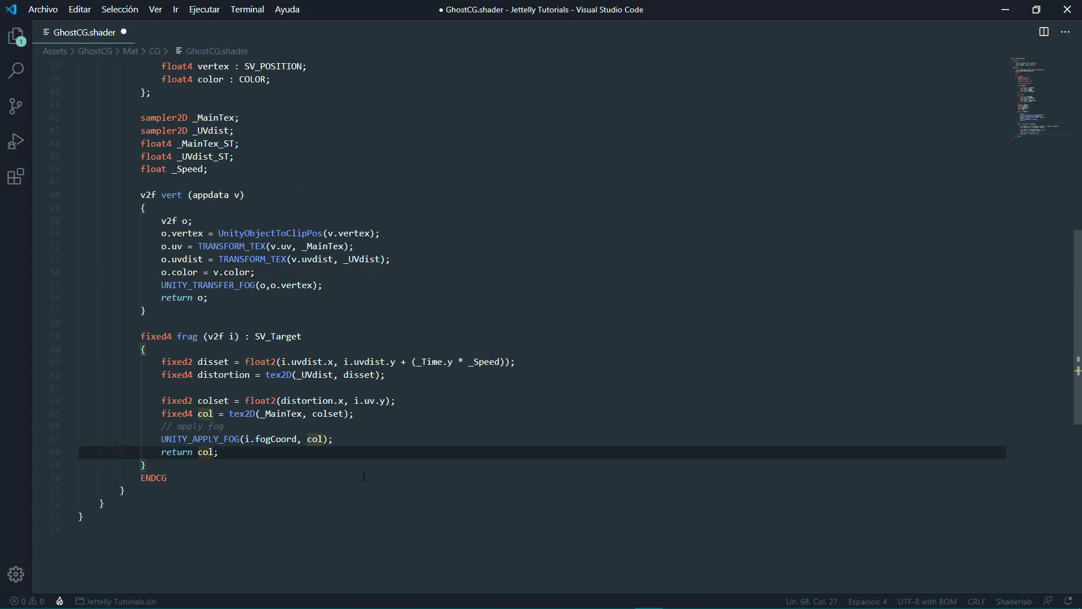
{"action": "type", "text": "* i.co"}
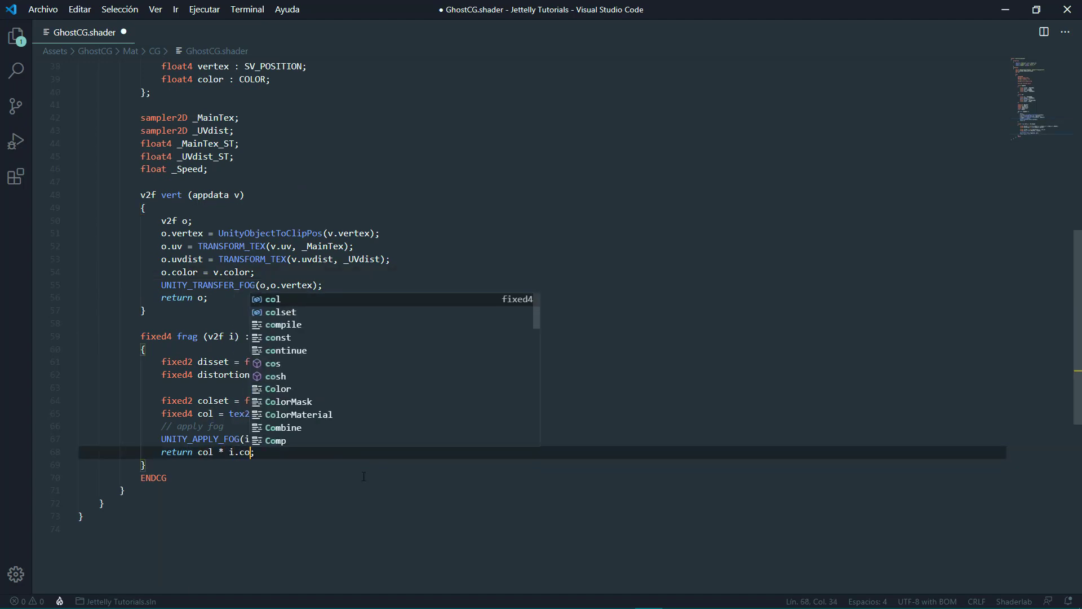
{"action": "type", "text": "lor;"}
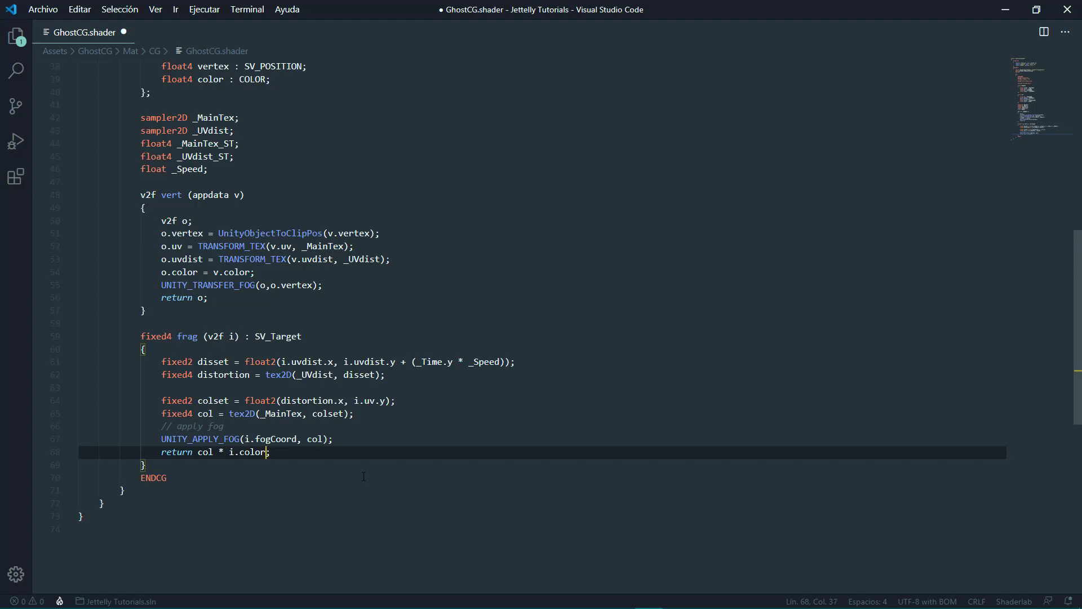
{"action": "key", "text": "ctrl+s"}
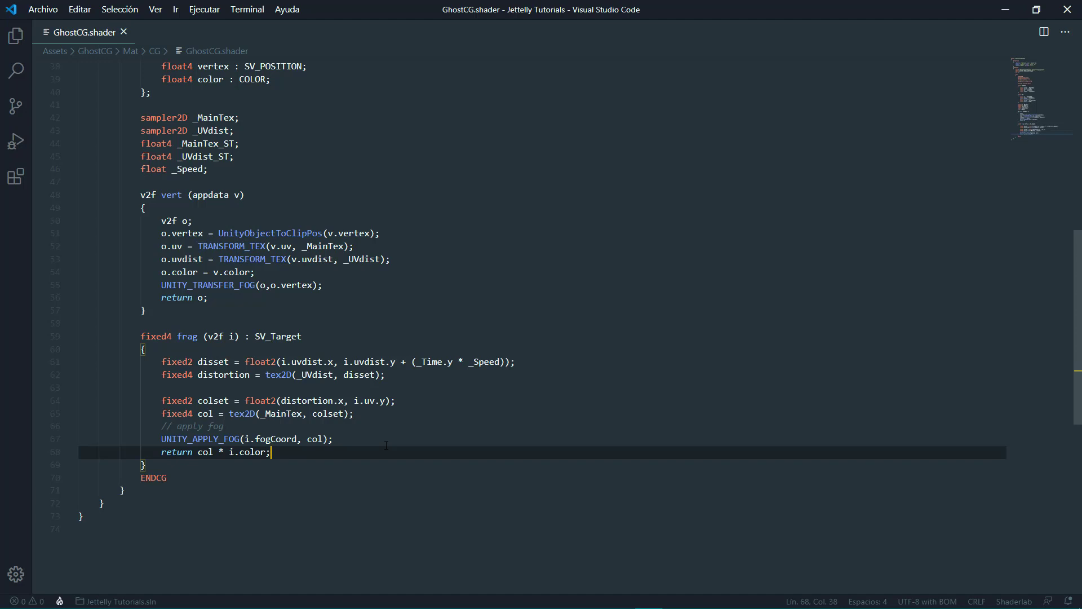
Step: Add ZWrite Off and Cull Off below the Blend line and save the shader
{"action": "scroll", "coordinate": [387, 445], "scroll_direction": "up", "scroll_amount": 4}
{"action": "scroll", "coordinate": [378, 395], "scroll_direction": "up", "scroll_amount": 3}
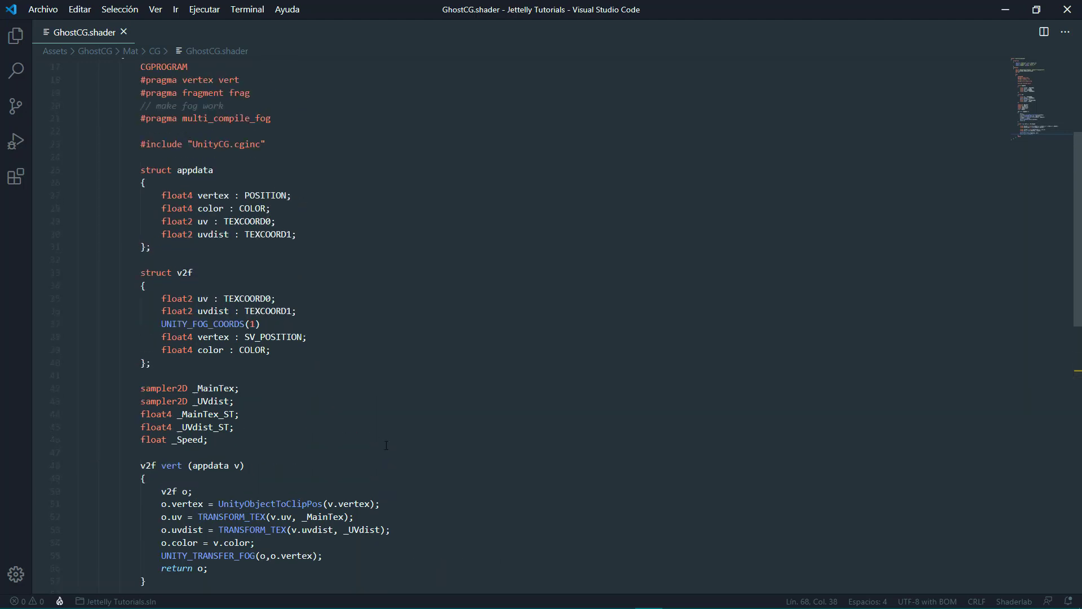
{"action": "scroll", "coordinate": [367, 327], "scroll_direction": "up", "scroll_amount": 4}
{"action": "scroll", "coordinate": [349, 239], "scroll_direction": "up", "scroll_amount": 2}
{"action": "left_click", "coordinate": [309, 209]}
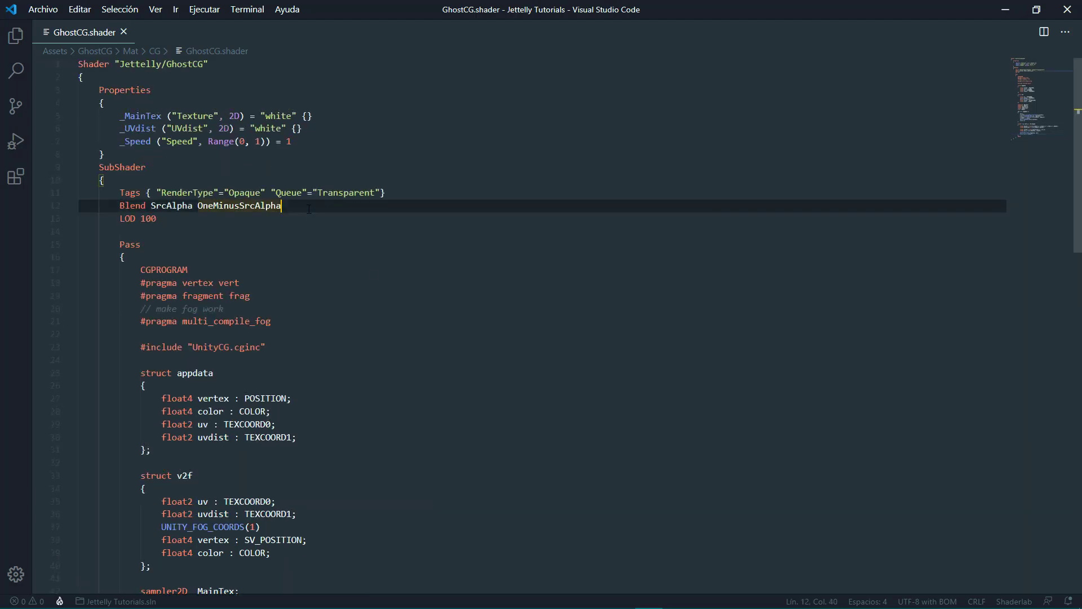
{"action": "key", "text": "Return"}
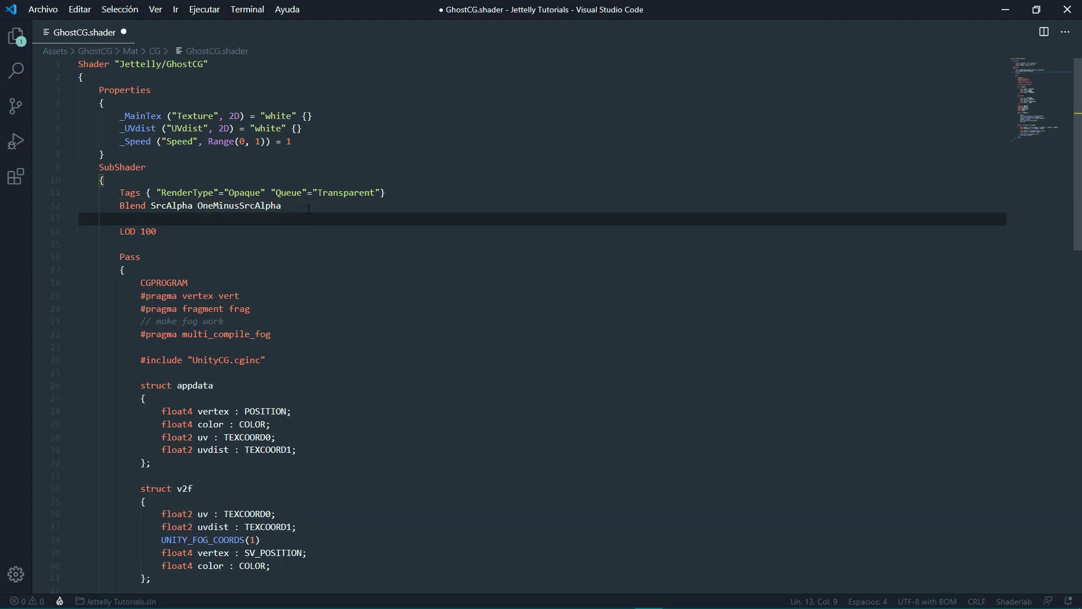
{"action": "type", "text": "ZWrit"}
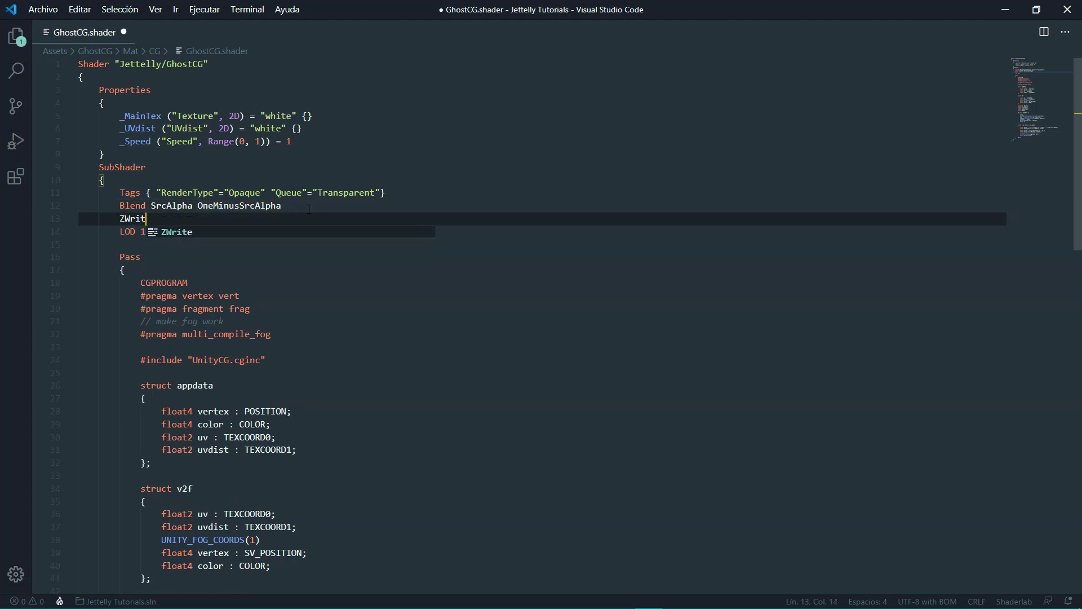
{"action": "type", "text": "e Off"}
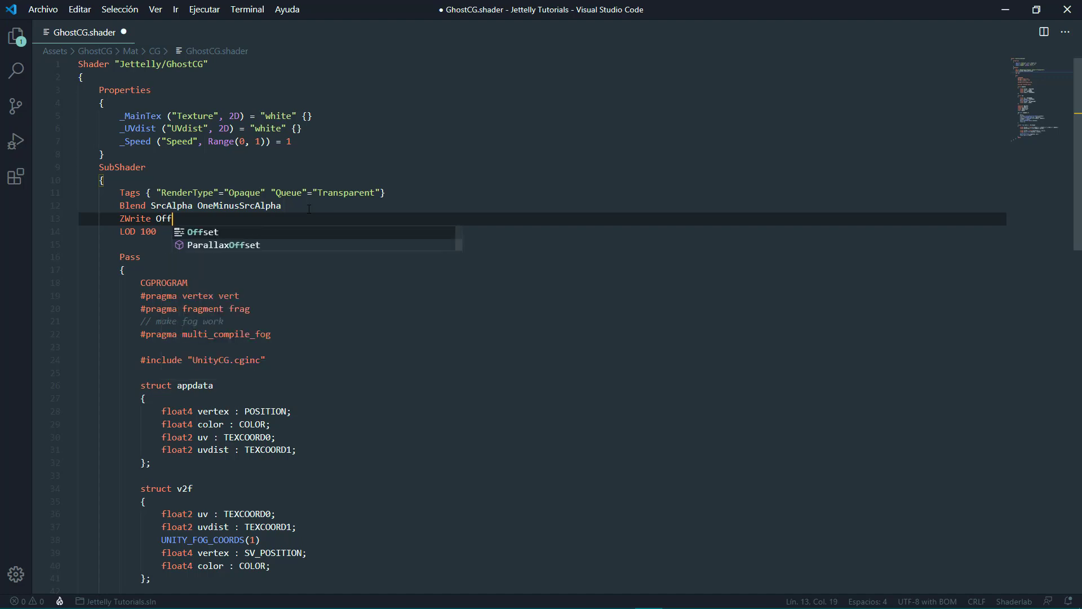
{"action": "key", "text": "Return"}
{"action": "type", "text": "Cull "}
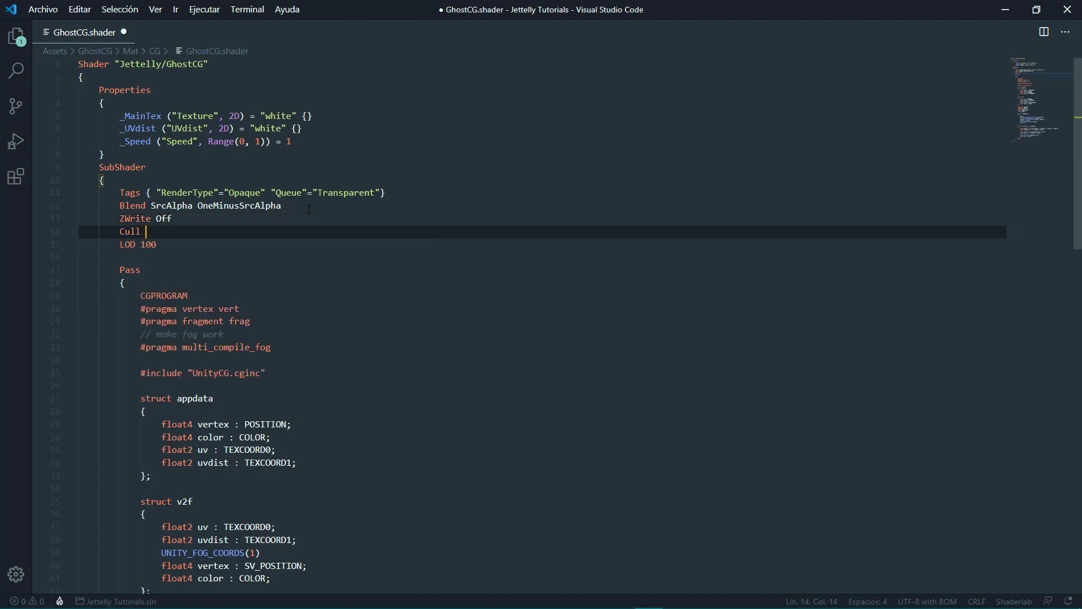
{"action": "type", "text": "Off"}
{"action": "left_click", "coordinate": [309, 209]}
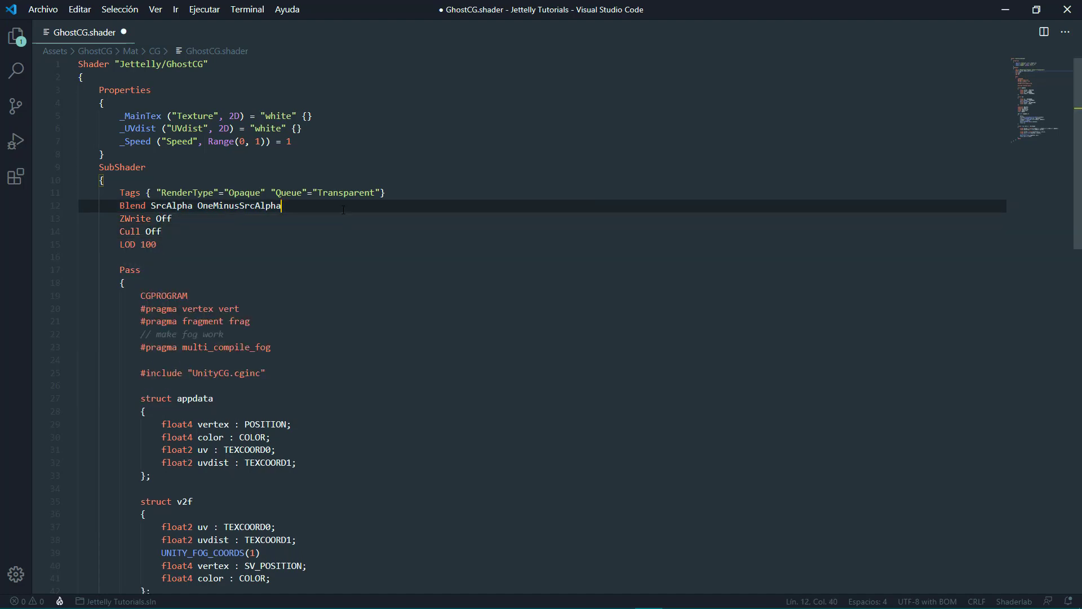
{"action": "key", "text": "ctrl+s"}
{"action": "key", "text": "alt+Tab"}
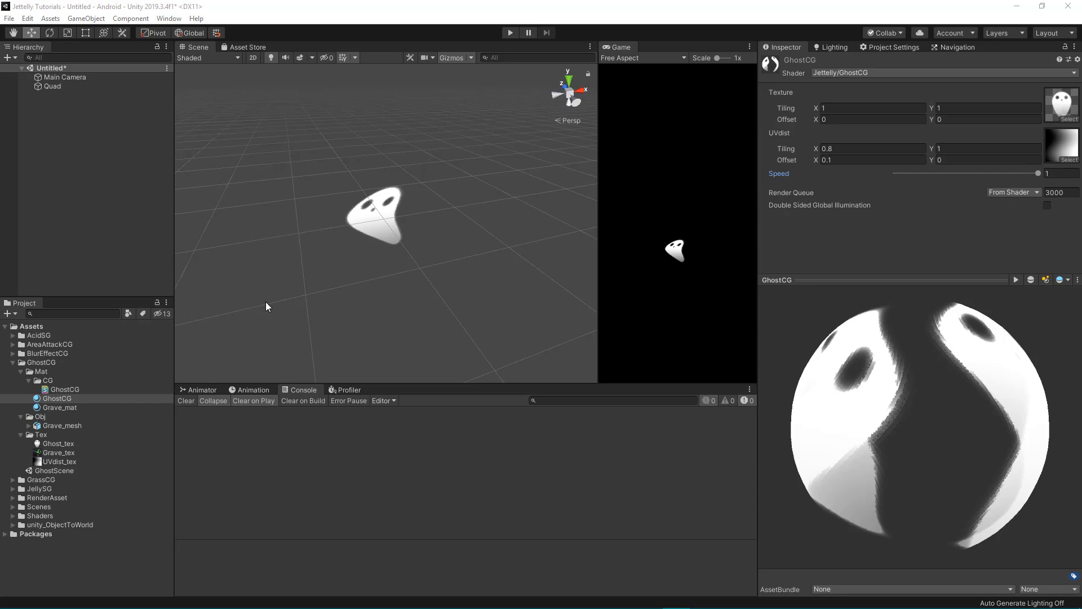
Step: Delete the Quad and create a new Particle System from the Effects menu
{"action": "left_click", "coordinate": [77, 87]}
{"action": "key", "text": "Delete"}
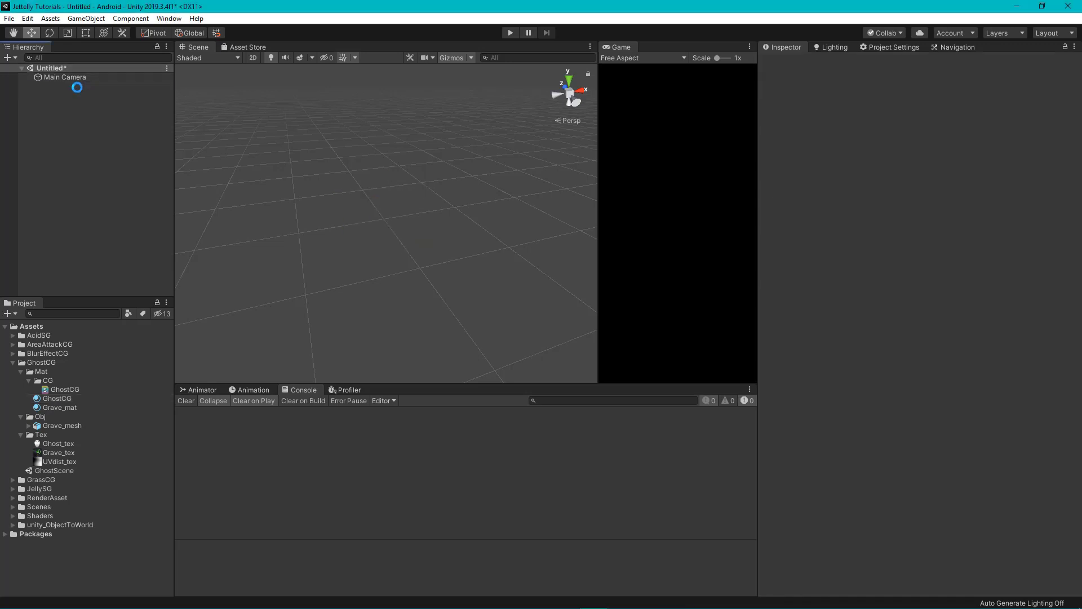
{"action": "right_click", "coordinate": [68, 146]}
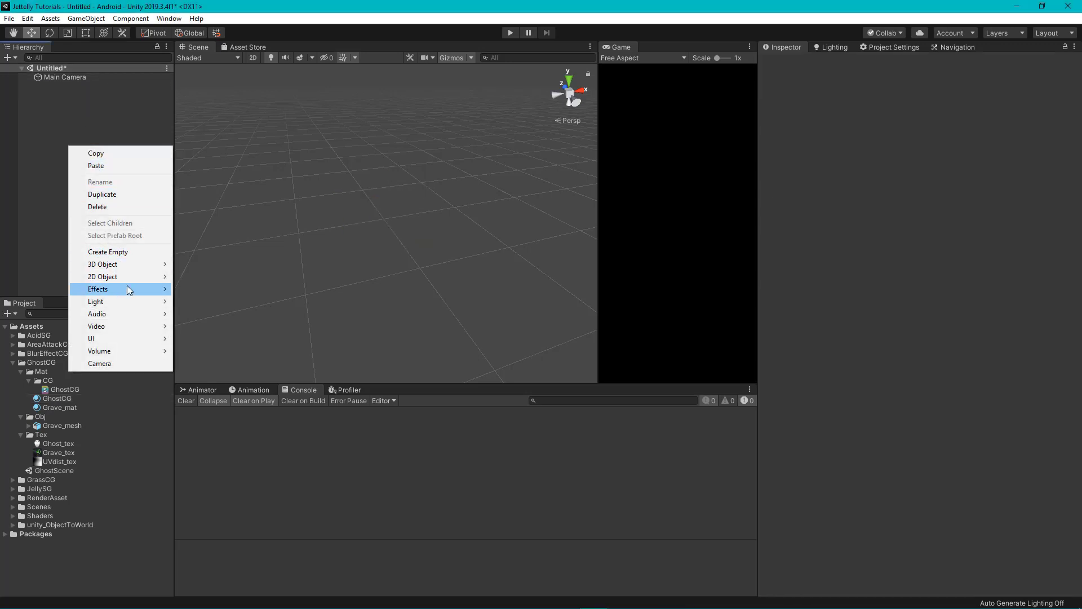
{"action": "mouse_move", "coordinate": [127, 289]}
{"action": "left_click", "coordinate": [205, 288]}
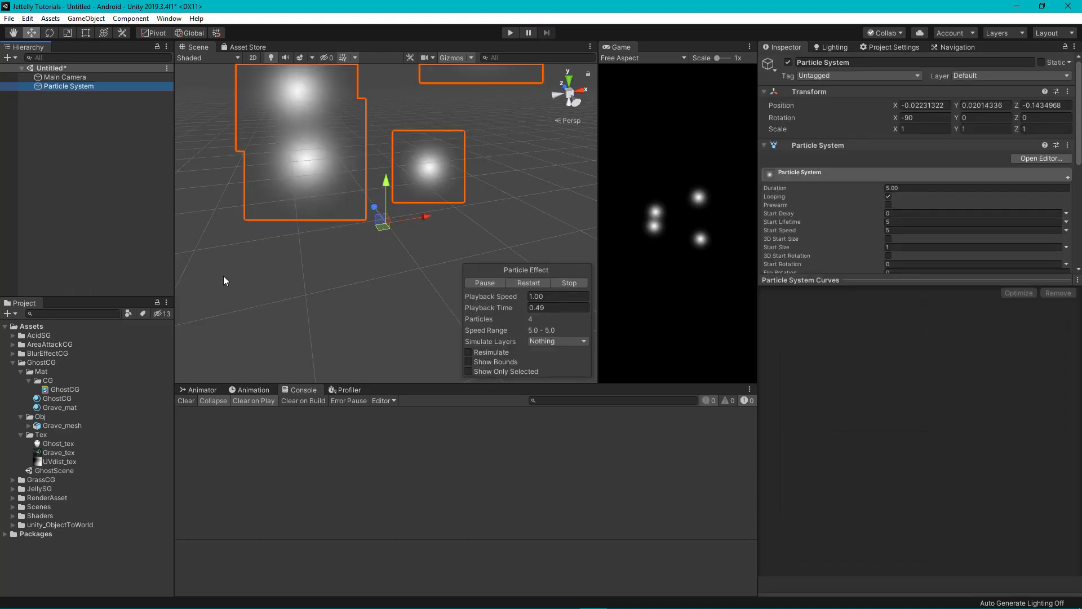
Step: Reset the particle system's transform to the origin, rename it Ghost_vfx, and pause the preview
{"action": "right_click", "coordinate": [990, 91]}
{"action": "left_click", "coordinate": [975, 103]}
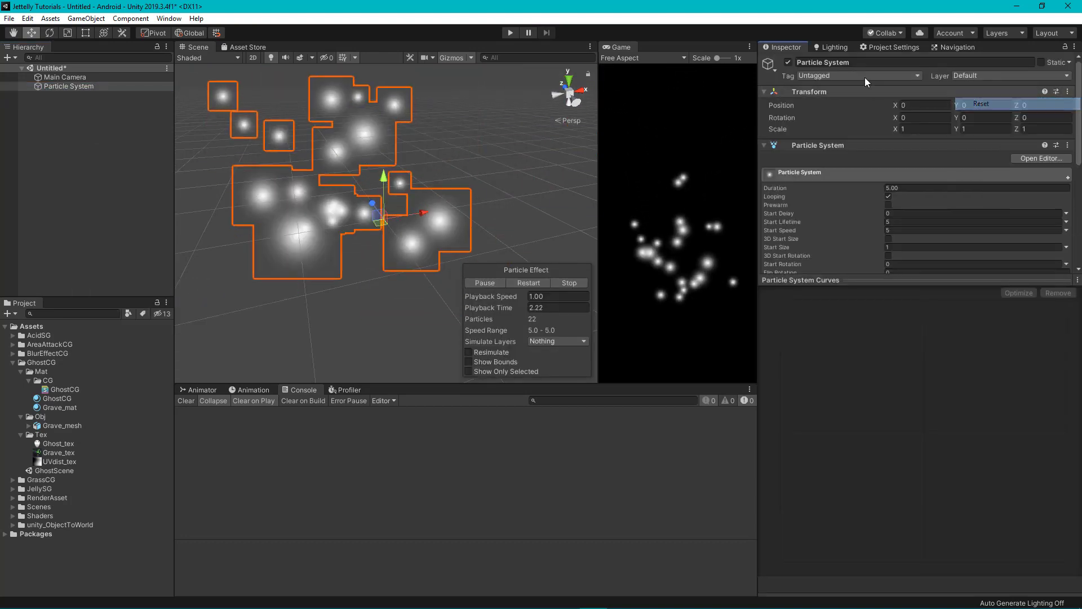
{"action": "left_click", "coordinate": [870, 64]}
{"action": "type", "text": "Ghost"}
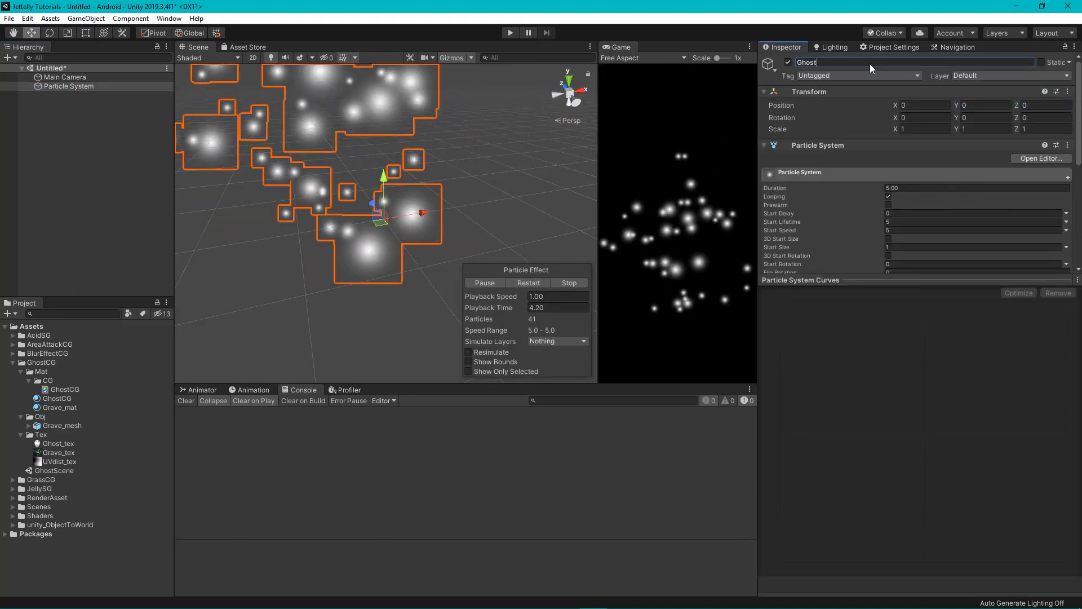
{"action": "type", "text": "_vfx"}
{"action": "key", "text": "Return"}
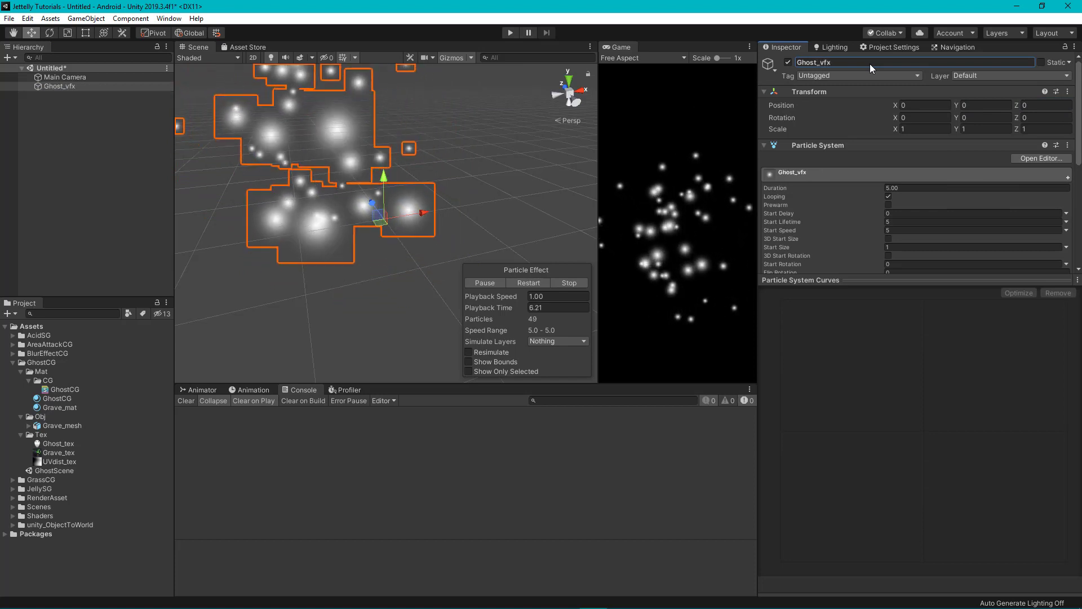
{"action": "left_click", "coordinate": [486, 282]}
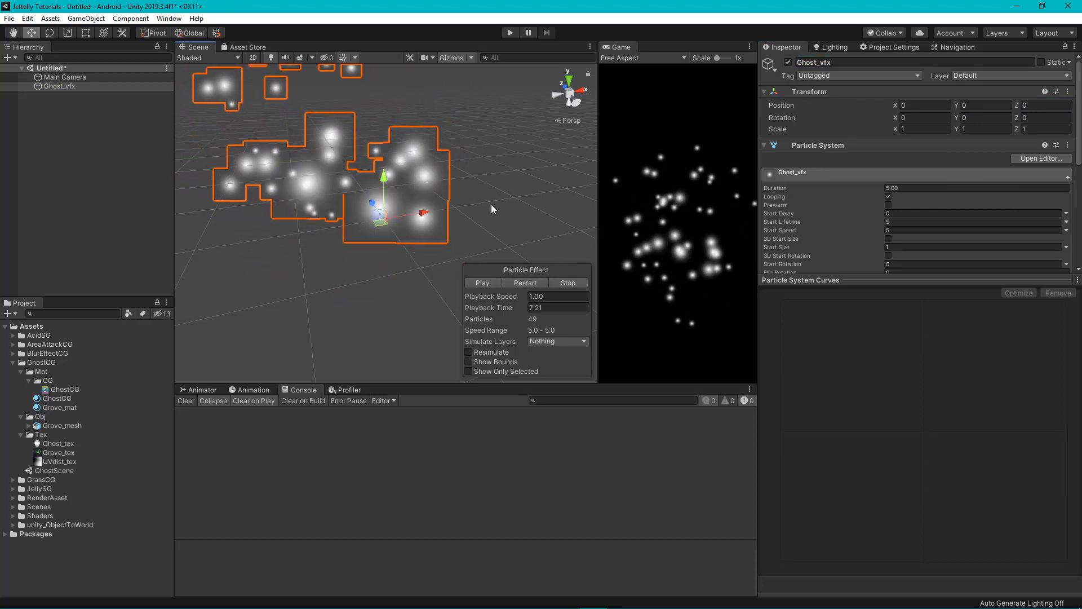
Step: Add Grave_mesh to the scene and apply the Grave_mat material to it
{"action": "left_click", "coordinate": [73, 263]}
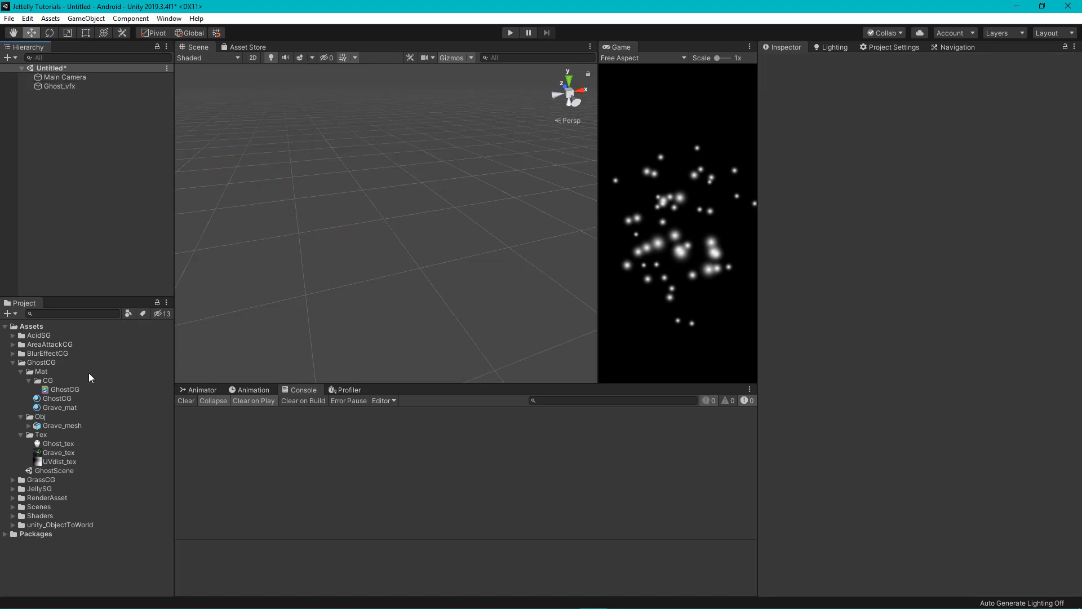
{"action": "left_click_drag", "start_coordinate": [62, 425], "coordinate": [90, 217]}
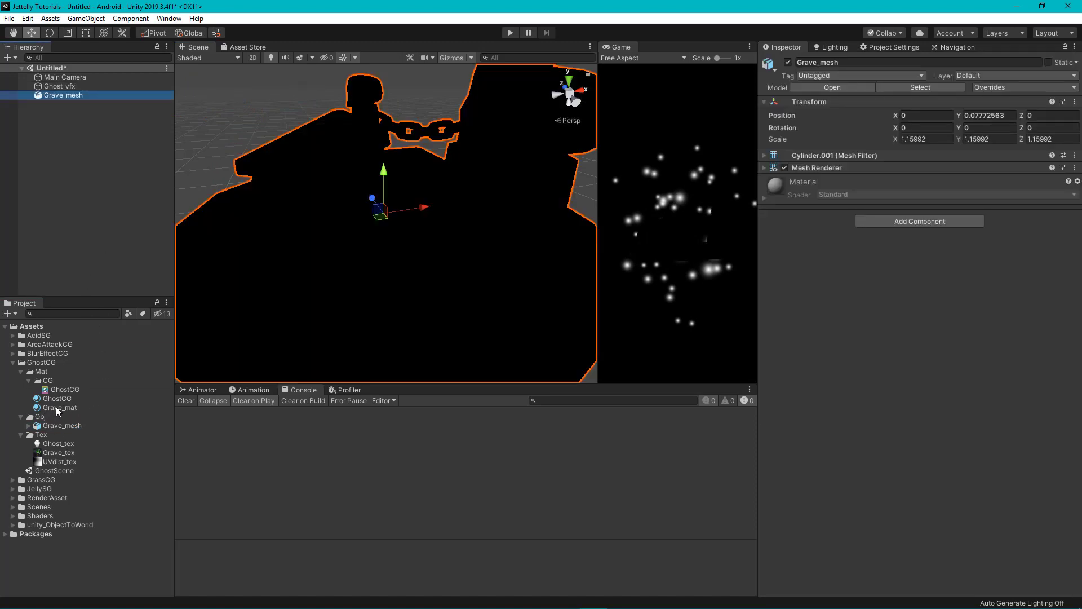
{"action": "left_click_drag", "start_coordinate": [56, 407], "coordinate": [326, 271]}
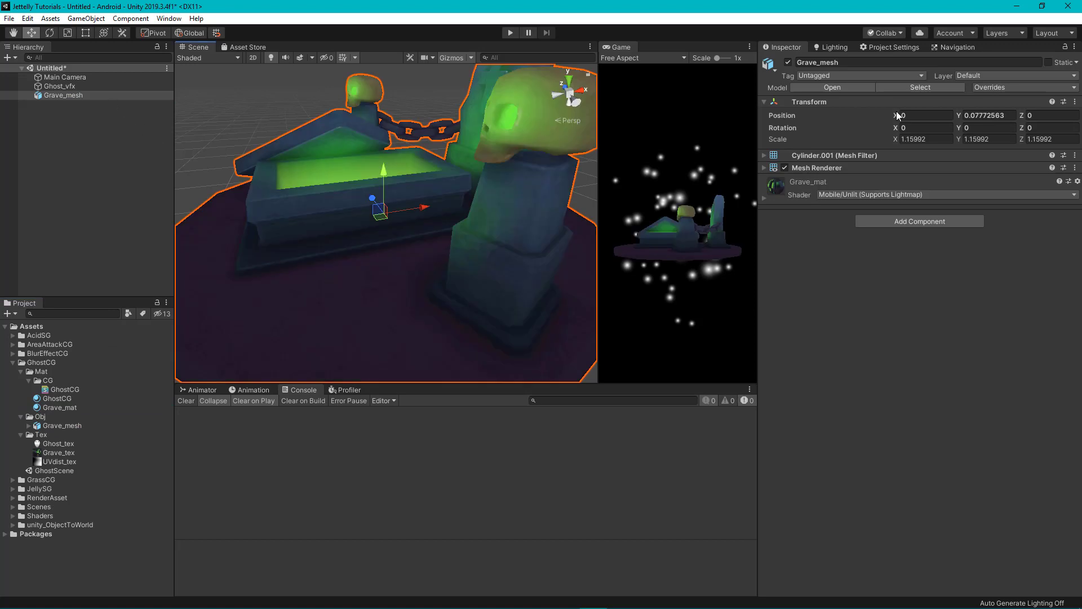
Step: Reset Grave_mesh's transform to the origin at scale 1, then zoom out around it
{"action": "left_click", "coordinate": [1075, 101]}
{"action": "left_click", "coordinate": [1056, 113]}
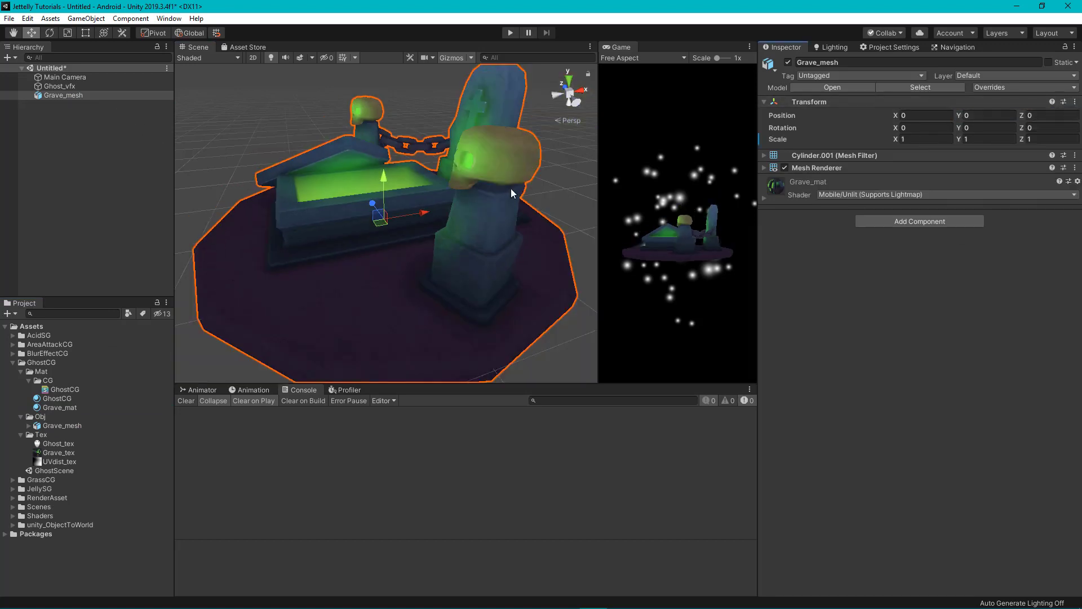
{"action": "scroll", "coordinate": [512, 194], "scroll_direction": "down", "scroll_amount": 5}
{"action": "mouse_move", "coordinate": [512, 193]}
{"action": "left_mouse_down", "text": "alt"}
{"action": "mouse_move", "coordinate": [387, 316]}
{"action": "mouse_move", "coordinate": [355, 312]}
{"action": "left_mouse_up", "text": "alt"}
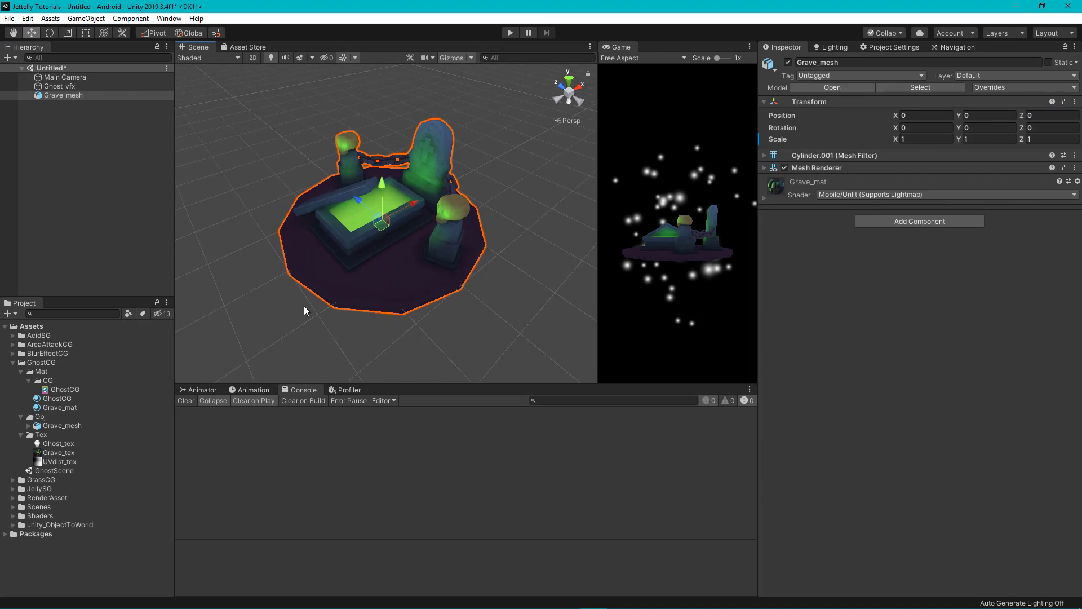
Step: Assign the GhostCG material in Ghost_vfx's Renderer module
{"action": "left_click", "coordinate": [72, 87]}
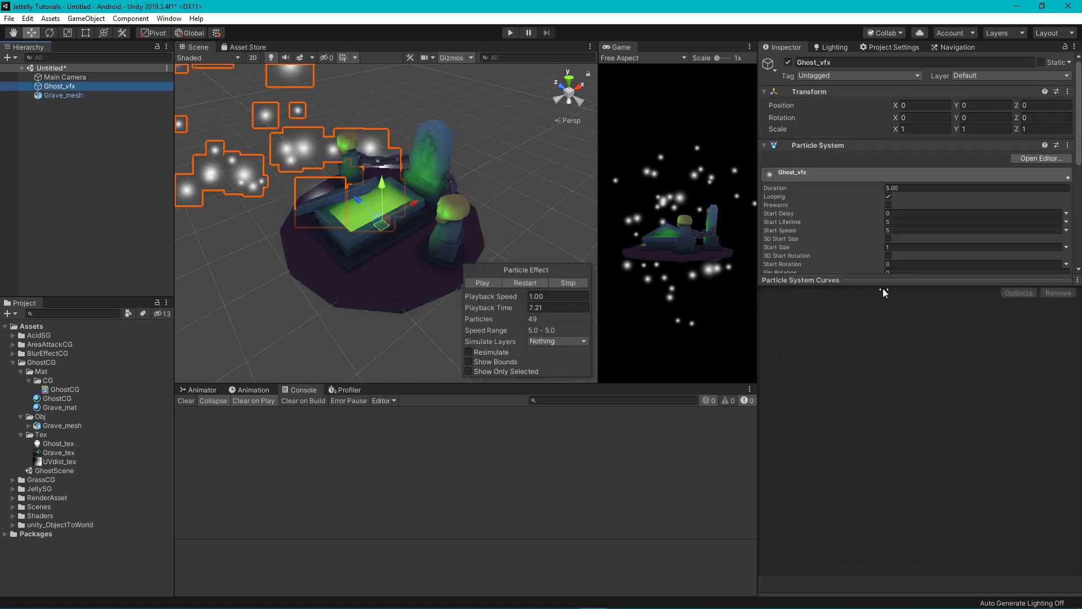
{"action": "left_click_drag", "start_coordinate": [886, 280], "coordinate": [893, 584]}
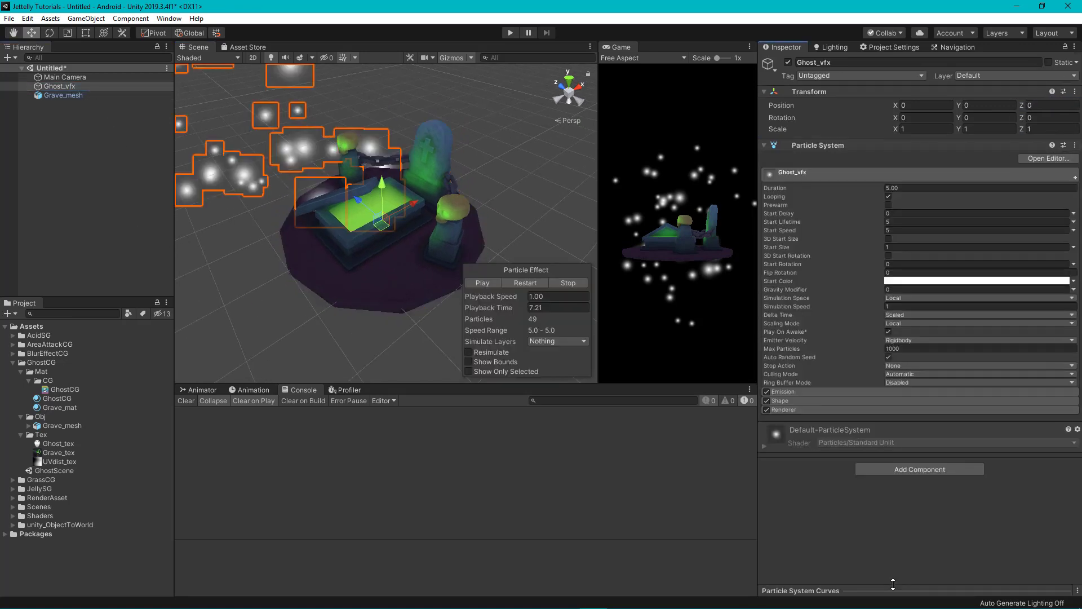
{"action": "left_click", "coordinate": [836, 408]}
{"action": "scroll", "coordinate": [840, 408], "scroll_direction": "down", "scroll_amount": 3}
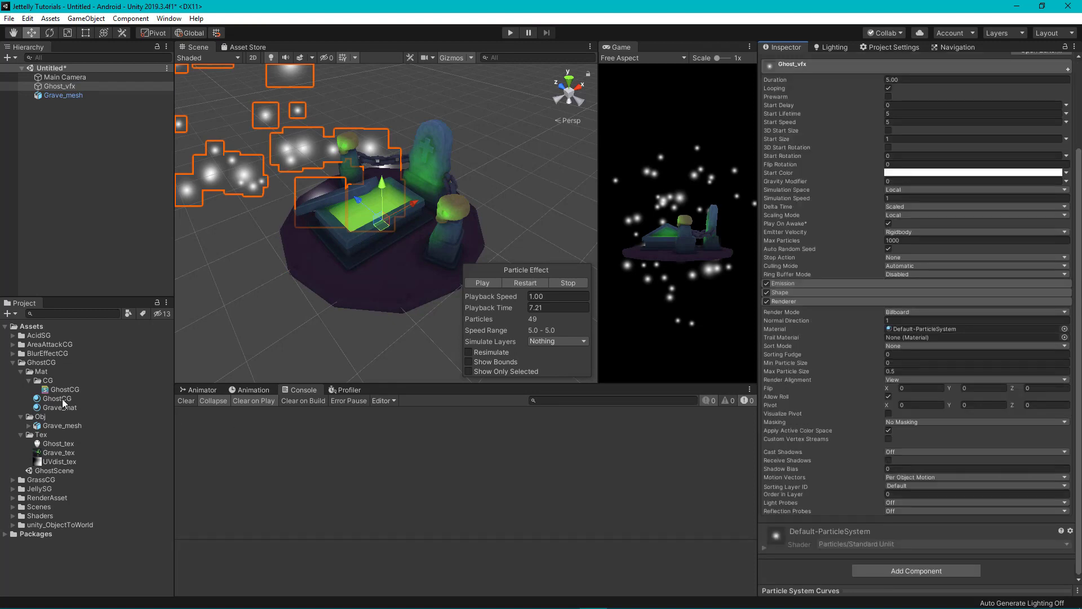
{"action": "mouse_move", "coordinate": [57, 398]}
{"action": "left_mouse_down"}
{"action": "mouse_move", "coordinate": [722, 421]}
{"action": "mouse_move", "coordinate": [932, 328]}
{"action": "left_mouse_up"}
Step: Rotate Ghost_vfx to X -90 and replay the preview to watch the ghosts rise
{"action": "mouse_move", "coordinate": [330, 230]}
{"action": "left_mouse_down", "text": "alt"}
{"action": "mouse_move", "coordinate": [366, 220]}
{"action": "mouse_move", "coordinate": [453, 304]}
{"action": "left_mouse_up", "text": "alt"}
{"action": "key", "text": "e"}
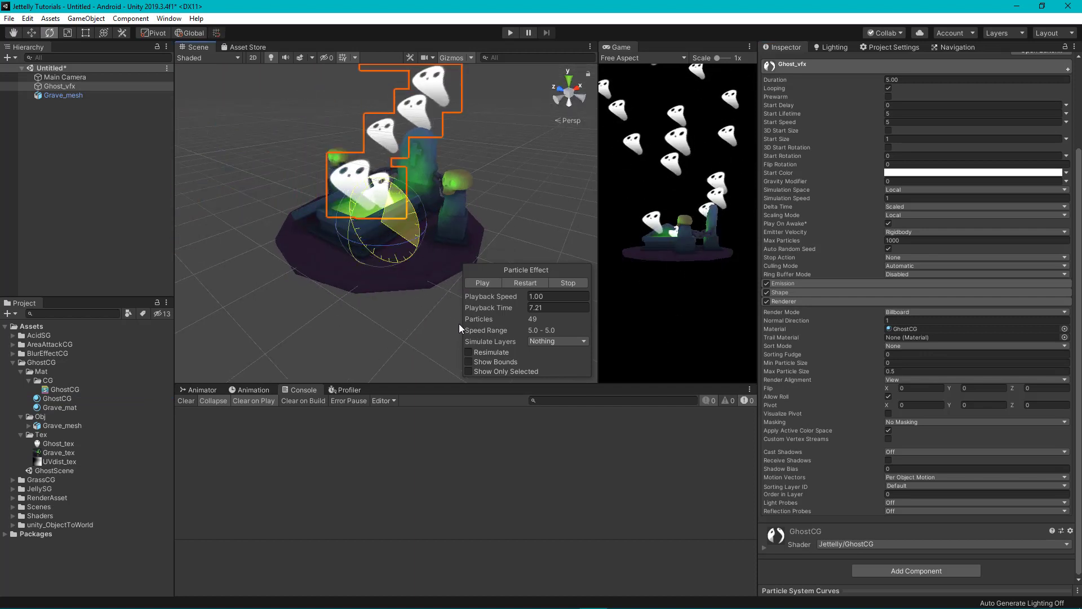
{"action": "scroll", "coordinate": [911, 265], "scroll_direction": "up", "scroll_amount": 5}
{"action": "left_click", "coordinate": [574, 283]}
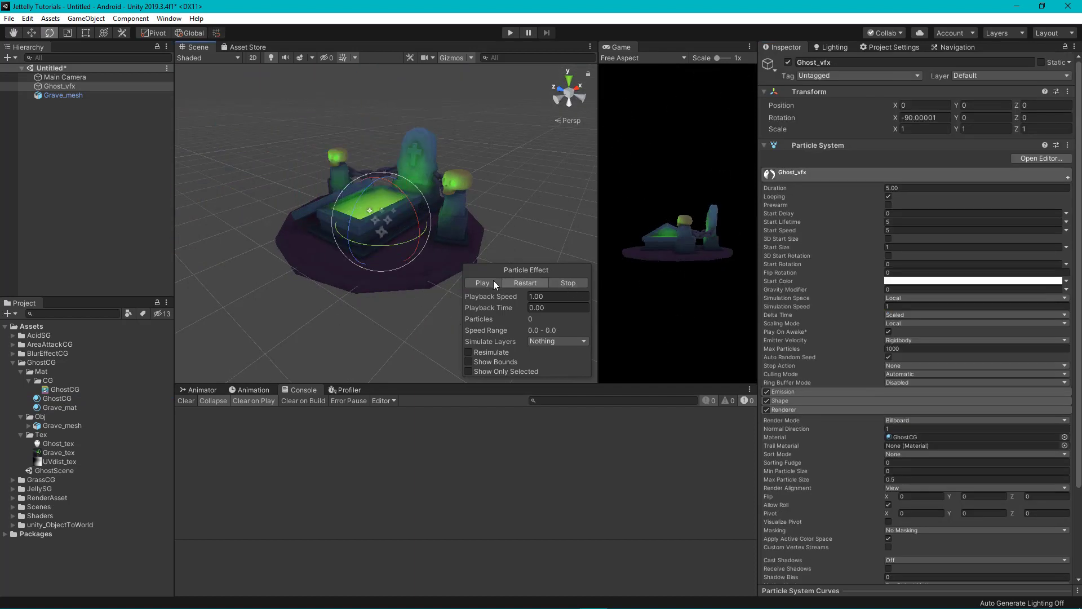
{"action": "left_click", "coordinate": [486, 282]}
{"action": "mouse_move", "coordinate": [405, 246]}
{"action": "left_mouse_down", "text": "alt"}
{"action": "mouse_move", "coordinate": [300, 215]}
{"action": "mouse_move", "coordinate": [380, 250]}
{"action": "left_mouse_up", "text": "alt"}
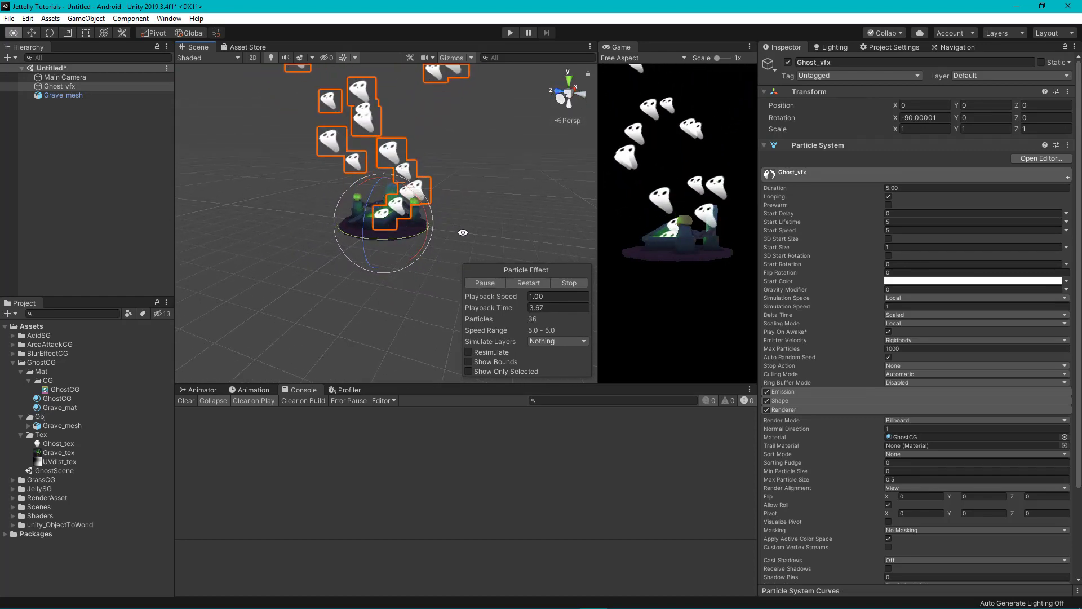
{"action": "left_click", "coordinate": [482, 283]}
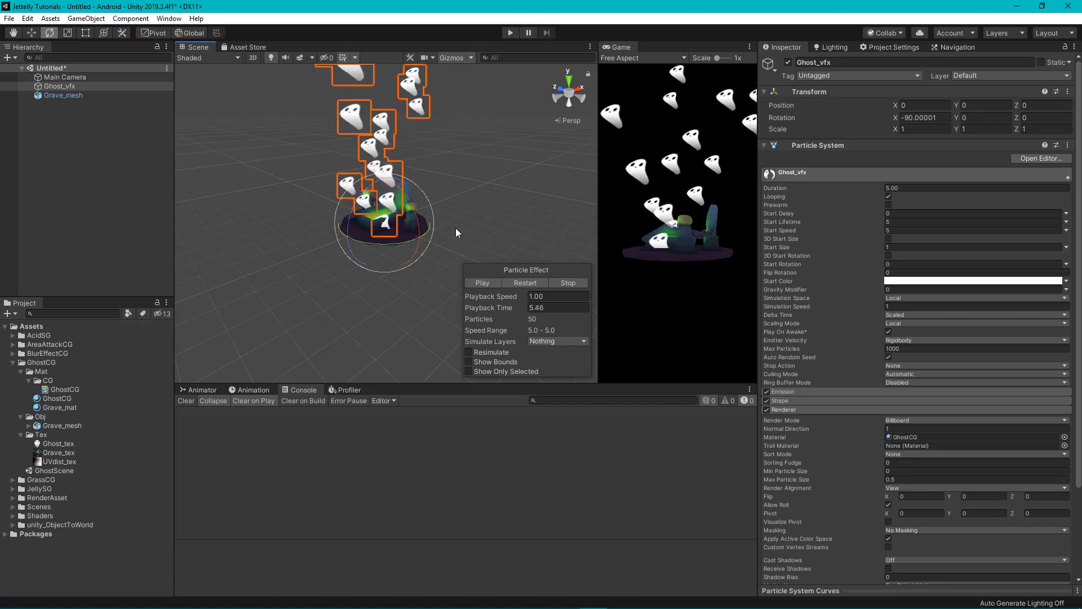
Step: Set Start Speed random between 1 and 2, Start Lifetime 2–3, and Duration 1
{"action": "left_click", "coordinate": [563, 281]}
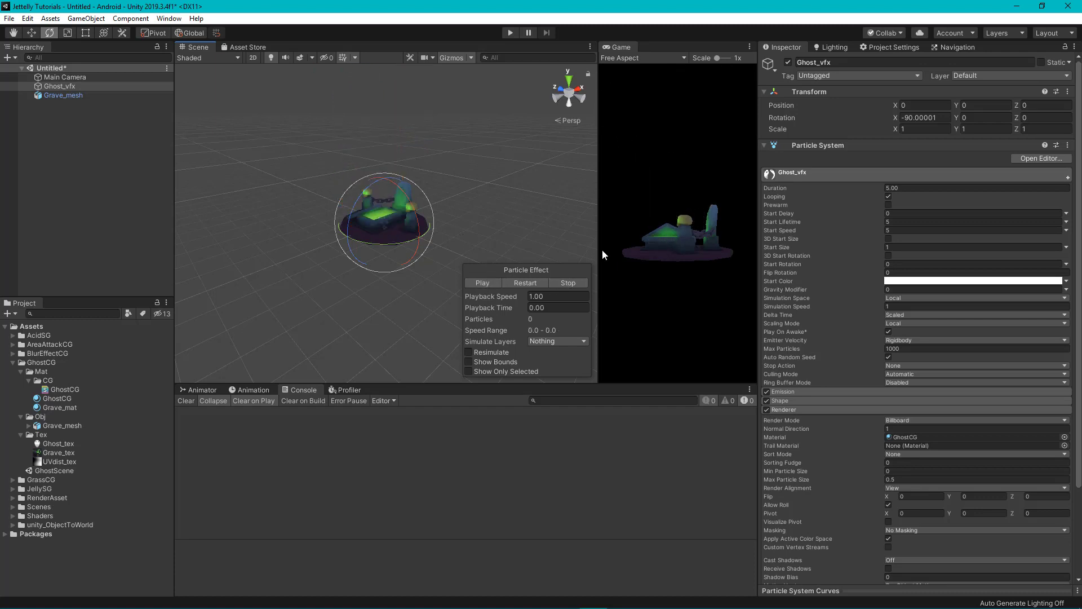
{"action": "left_click", "coordinate": [1066, 230]}
{"action": "left_click", "coordinate": [1034, 266]}
{"action": "type", "text": "1"}
{"action": "left_click", "coordinate": [1013, 230]}
{"action": "type", "text": "2"}
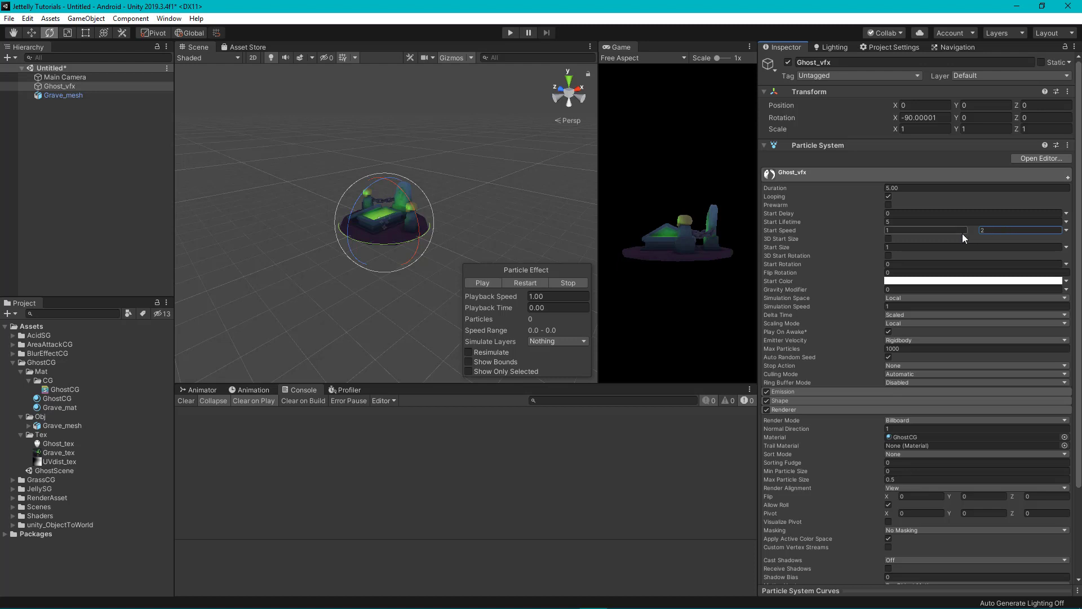
{"action": "left_click", "coordinate": [1066, 222]}
{"action": "left_click", "coordinate": [1029, 257]}
{"action": "left_click", "coordinate": [925, 222]}
{"action": "type", "text": "2"}
{"action": "left_click", "coordinate": [1001, 222]}
{"action": "left_click", "coordinate": [921, 188]}
{"action": "type", "text": "1"}
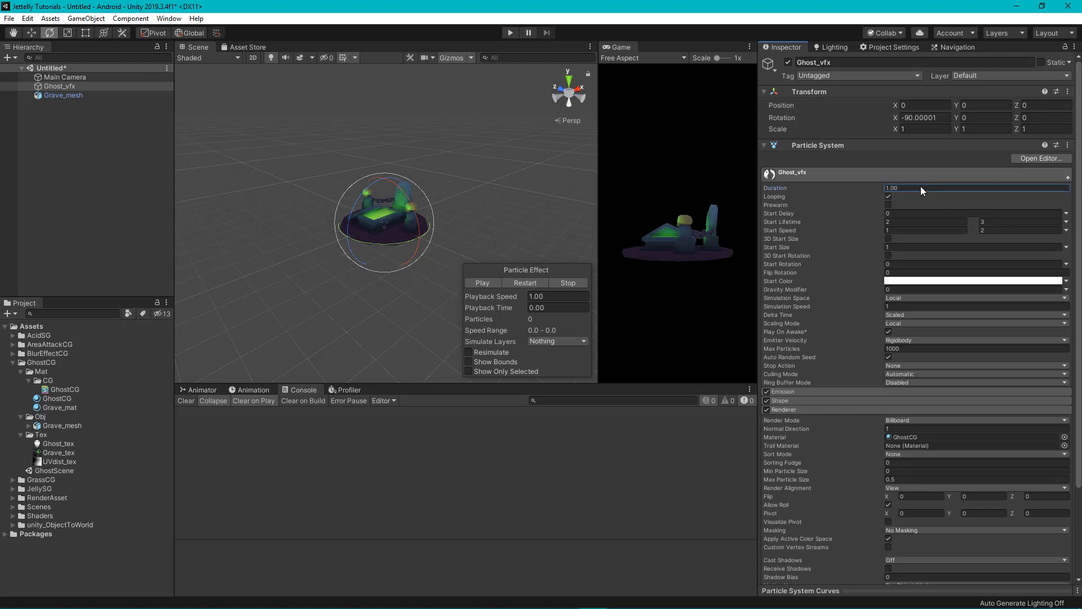
Step: Enable 3D Start Size, random between two sizes, with a taller Y size of 3
{"action": "left_click", "coordinate": [889, 238]}
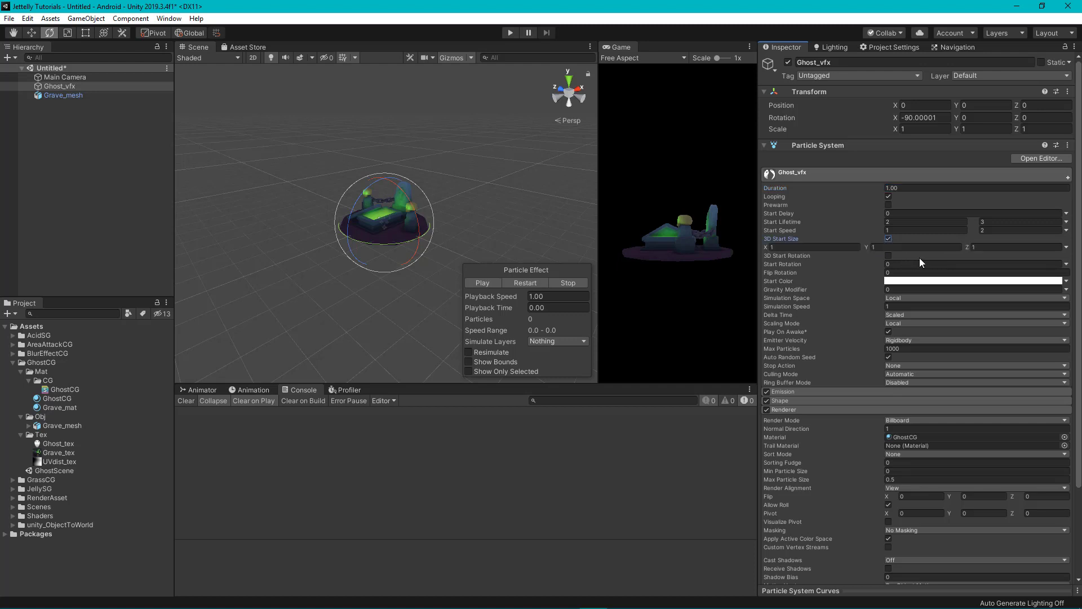
{"action": "left_click", "coordinate": [1066, 247]}
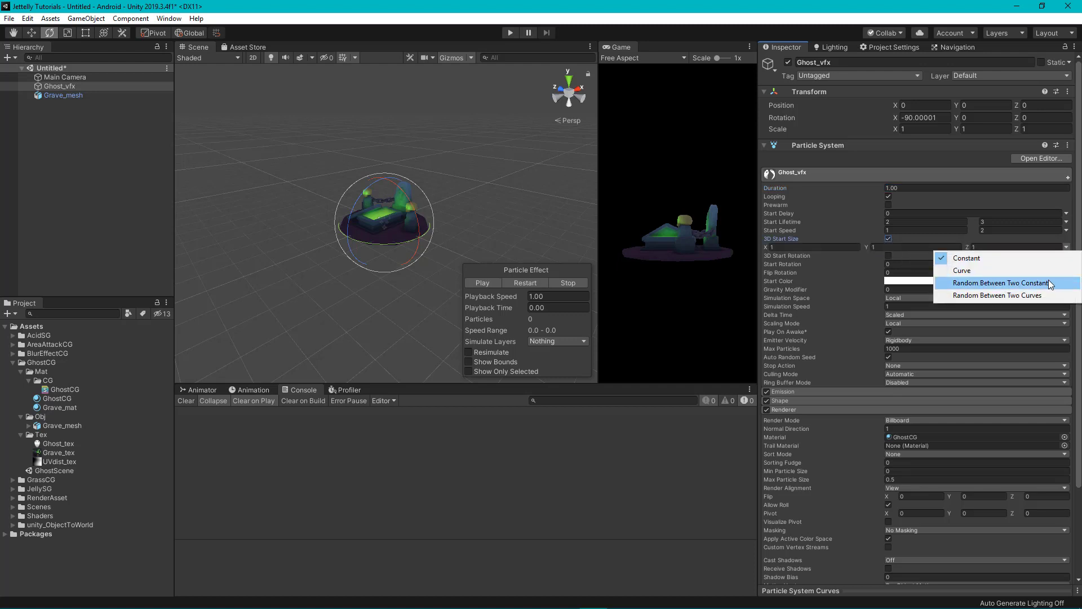
{"action": "left_click", "coordinate": [1026, 281]}
{"action": "left_click", "coordinate": [889, 254]}
{"action": "type", "text": "3"}
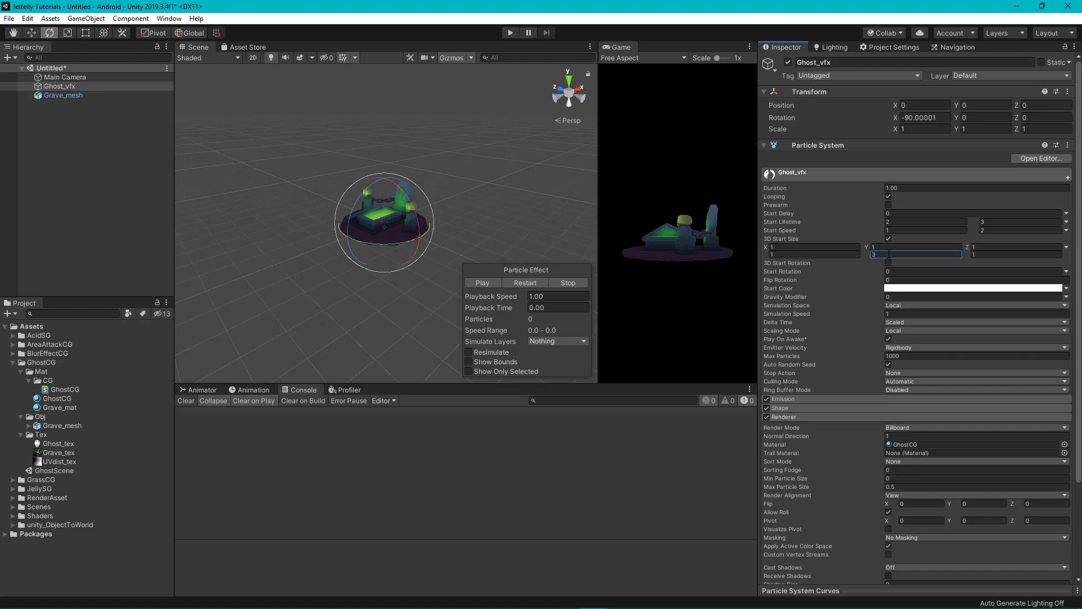
Step: Set Start Color to bright green (27FF00) and preview the particles
{"action": "left_click", "coordinate": [936, 290]}
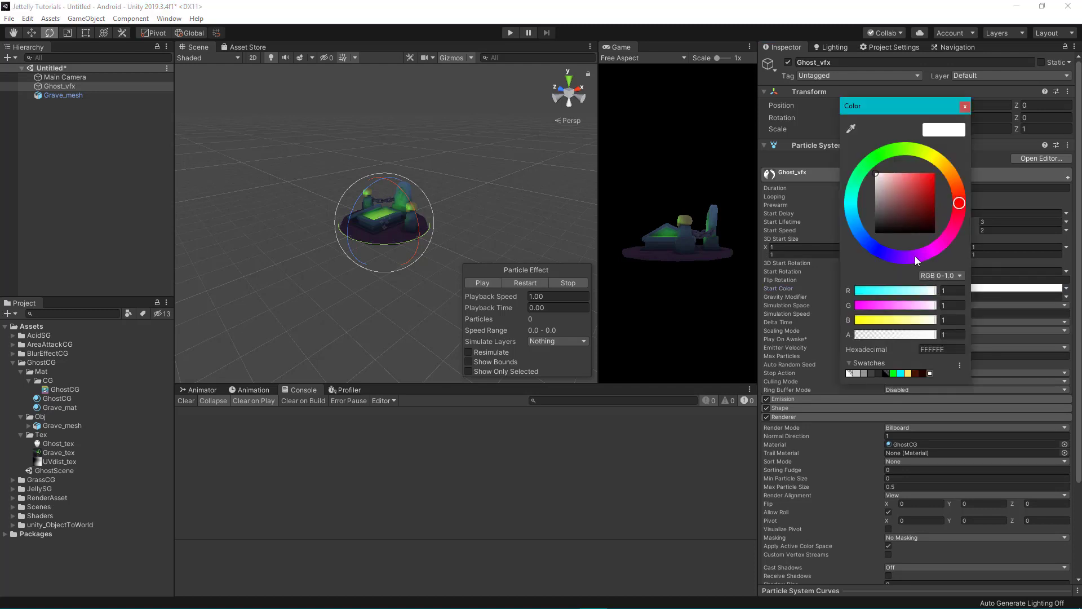
{"action": "left_click", "coordinate": [886, 151]}
{"action": "left_click", "coordinate": [934, 175]}
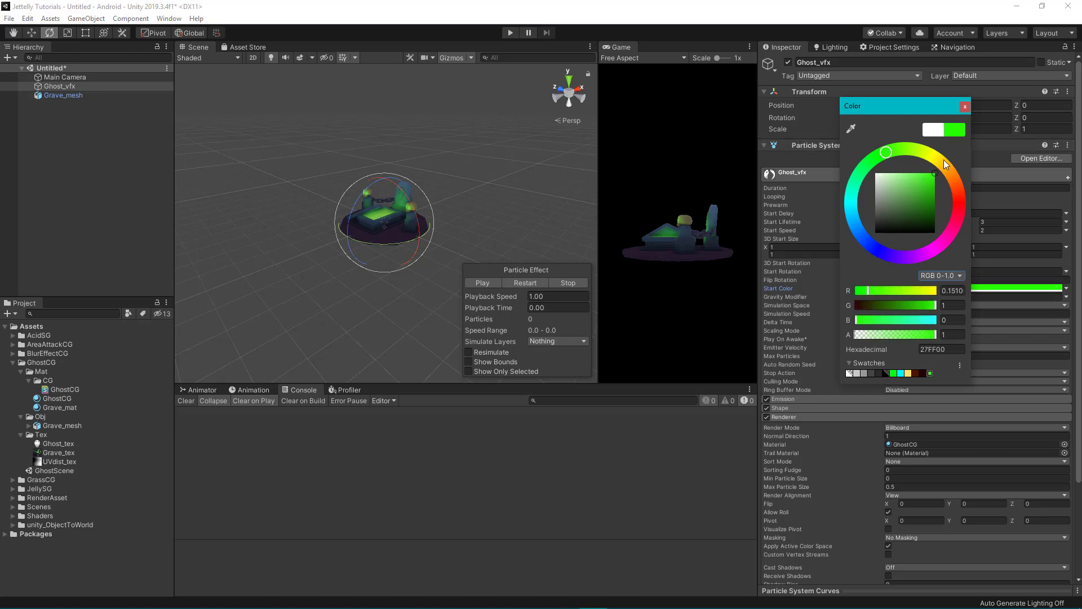
{"action": "left_click", "coordinate": [964, 107]}
{"action": "left_click", "coordinate": [479, 279]}
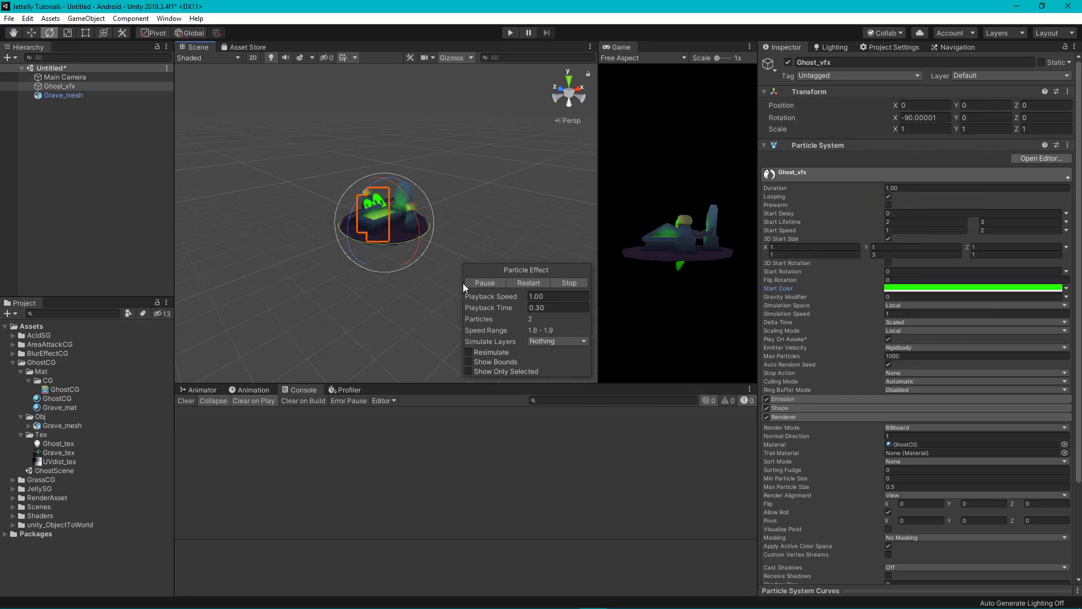
{"action": "left_click_drag", "start_coordinate": [473, 184], "coordinate": [509, 144], "text": "alt"}
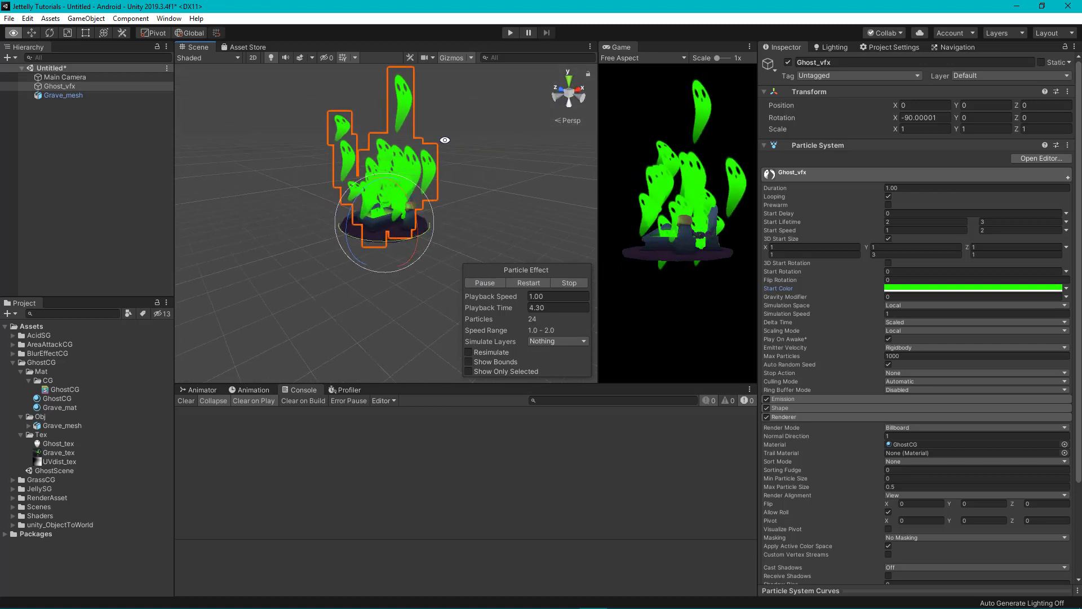
{"action": "left_click", "coordinate": [563, 281]}
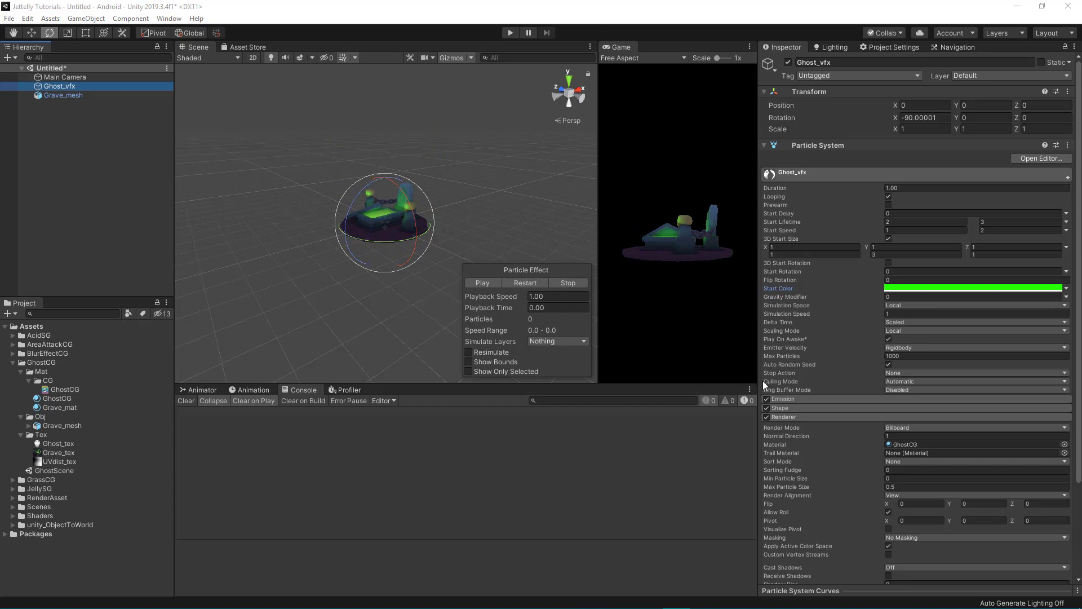
Step: Set Emission rate over time to 0, add a burst of count 1, and preview it
{"action": "left_click", "coordinate": [815, 400]}
{"action": "scroll", "coordinate": [857, 379], "scroll_direction": "down", "scroll_amount": 5}
{"action": "scroll", "coordinate": [922, 252], "scroll_direction": "down", "scroll_amount": 3}
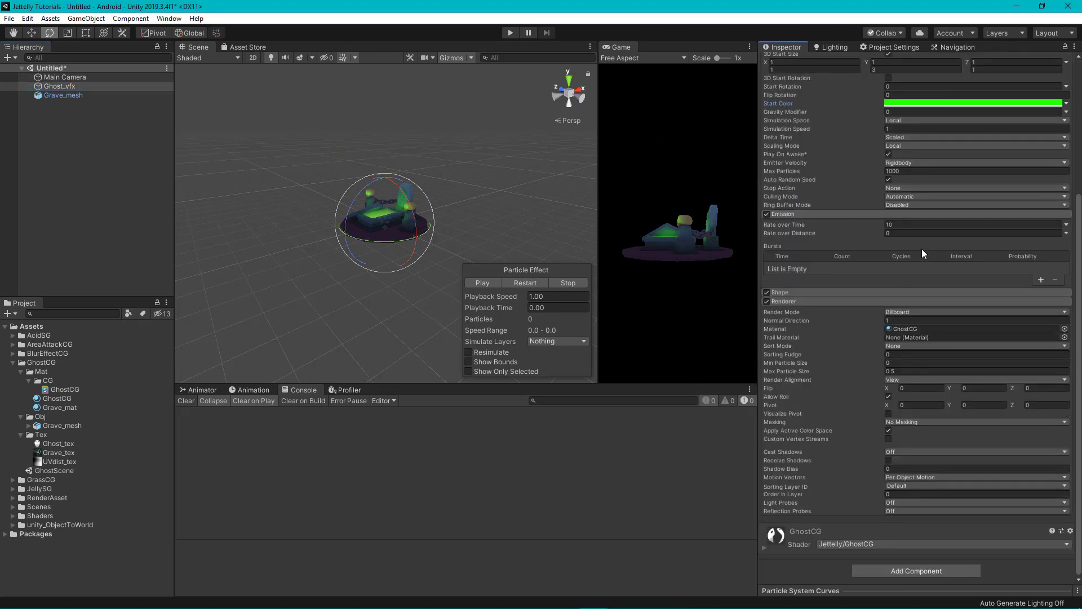
{"action": "left_click", "coordinate": [880, 303]}
{"action": "type", "text": "0"}
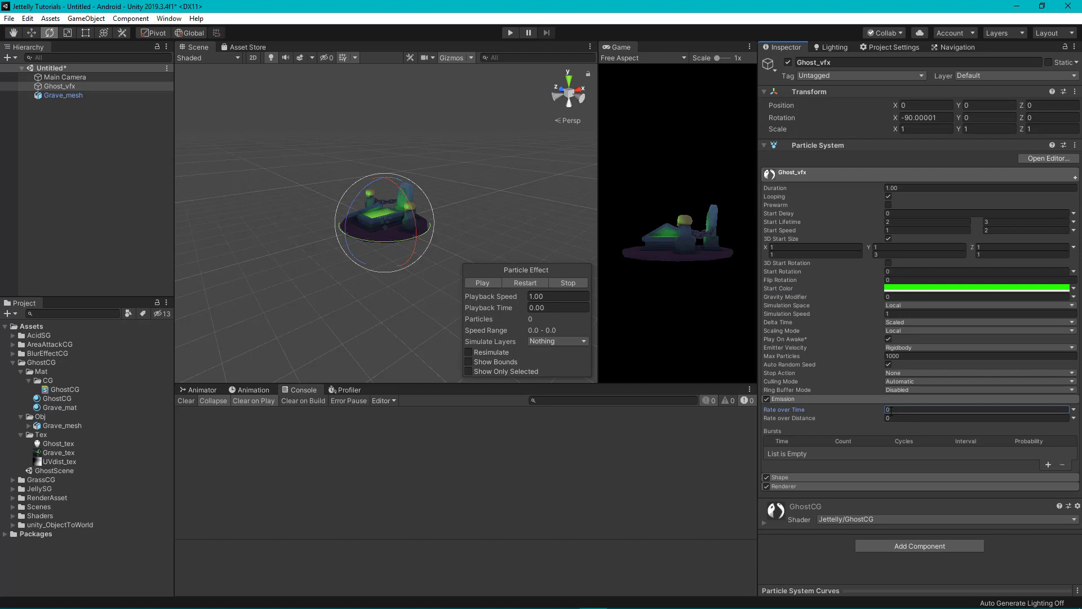
{"action": "left_click", "coordinate": [1046, 464]}
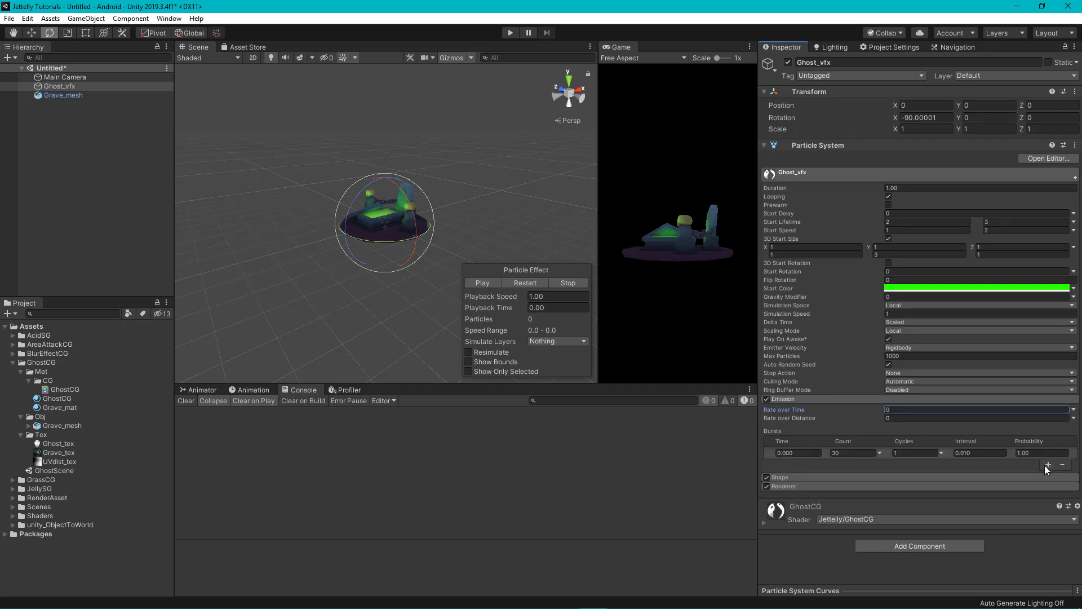
{"action": "left_click", "coordinate": [858, 451]}
{"action": "type", "text": "1"}
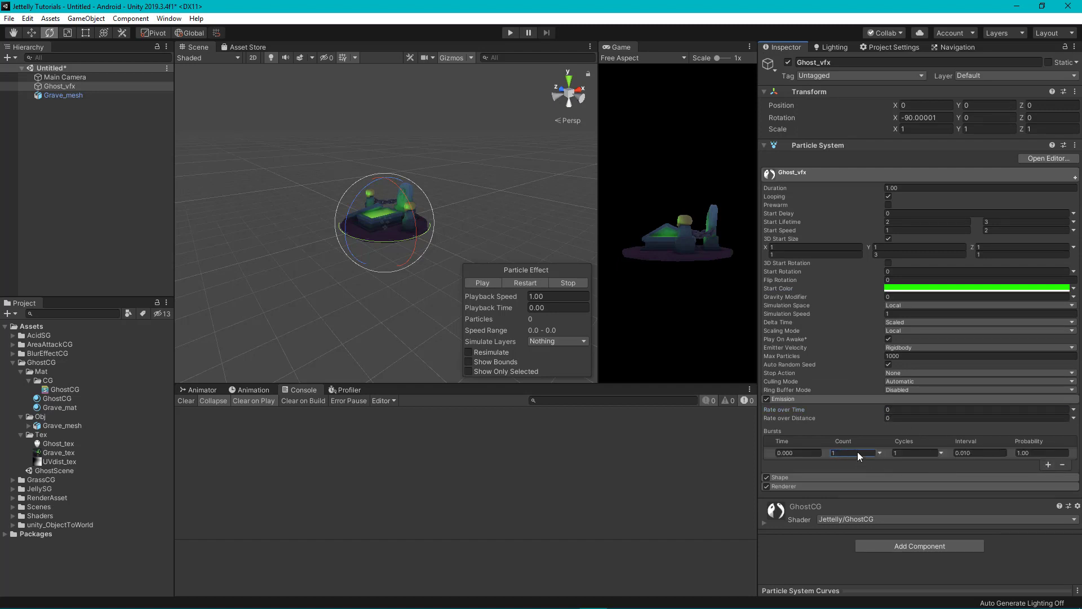
{"action": "left_click", "coordinate": [485, 282]}
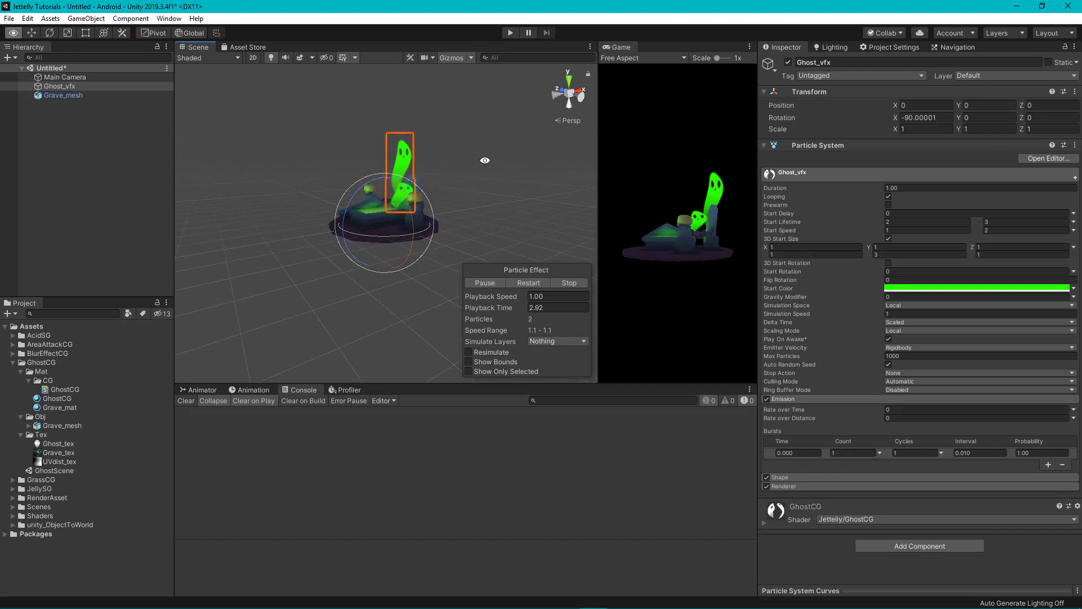
{"action": "left_click_drag", "start_coordinate": [474, 194], "coordinate": [607, 240], "text": "alt"}
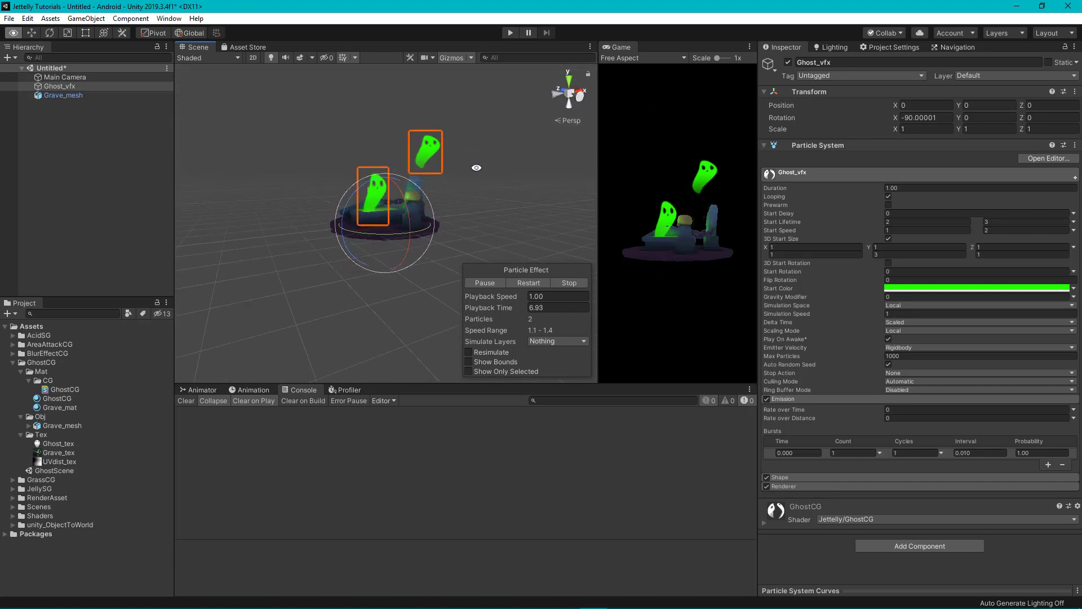
{"action": "left_click_drag", "start_coordinate": [475, 167], "coordinate": [480, 217], "text": "alt"}
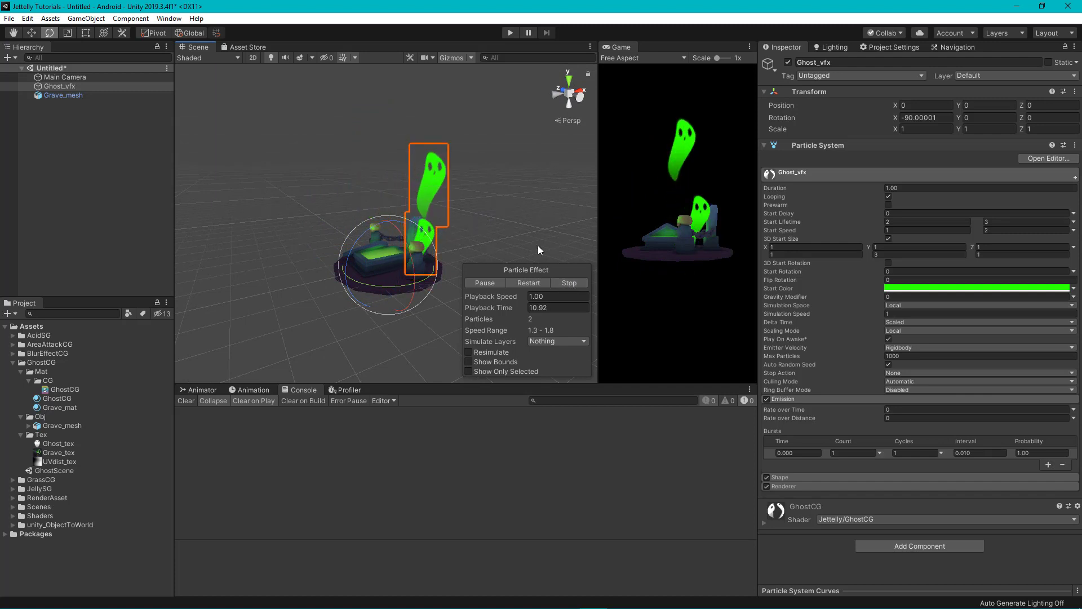
Step: Tick Align To Direction in the Shape module
{"action": "left_click", "coordinate": [808, 478]}
{"action": "left_click_drag", "start_coordinate": [338, 266], "coordinate": [479, 270], "text": "alt"}
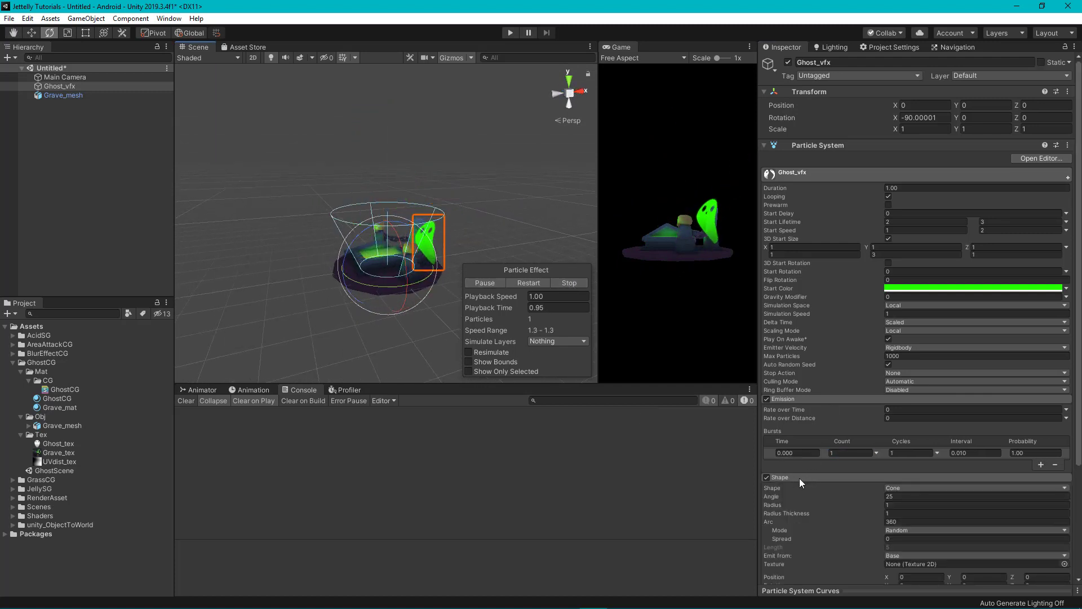
{"action": "scroll", "coordinate": [854, 414], "scroll_direction": "down", "scroll_amount": 5}
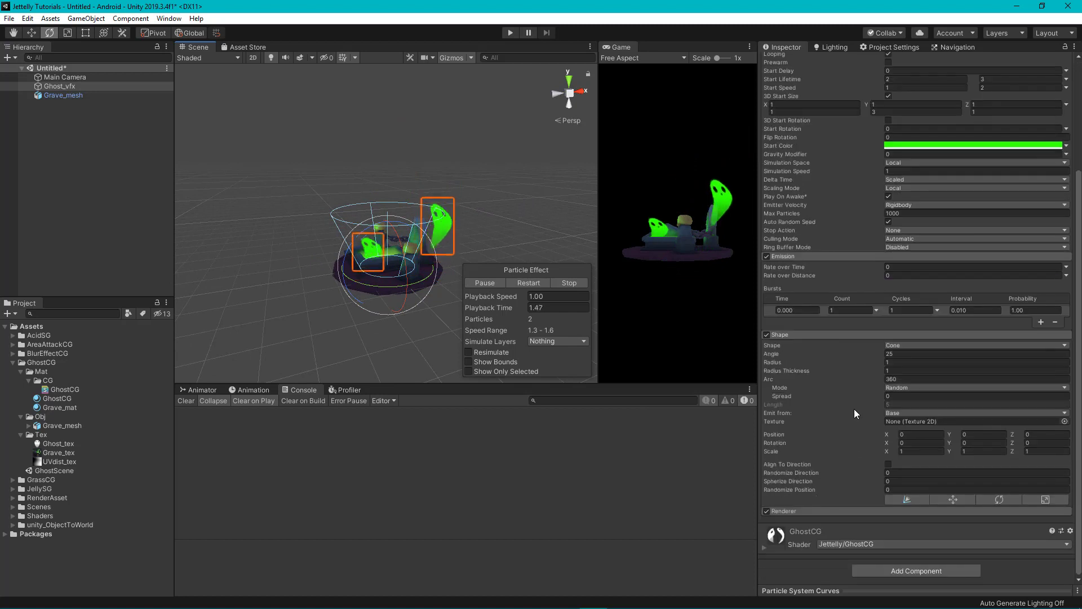
{"action": "left_click", "coordinate": [888, 464]}
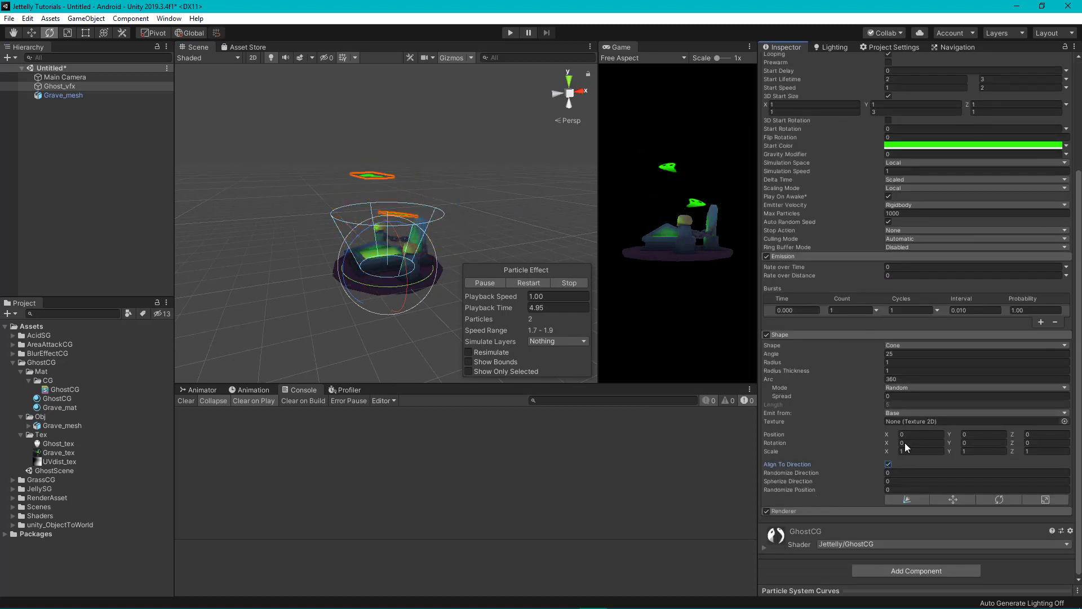
{"action": "left_click_drag", "start_coordinate": [470, 206], "coordinate": [442, 335], "text": "alt"}
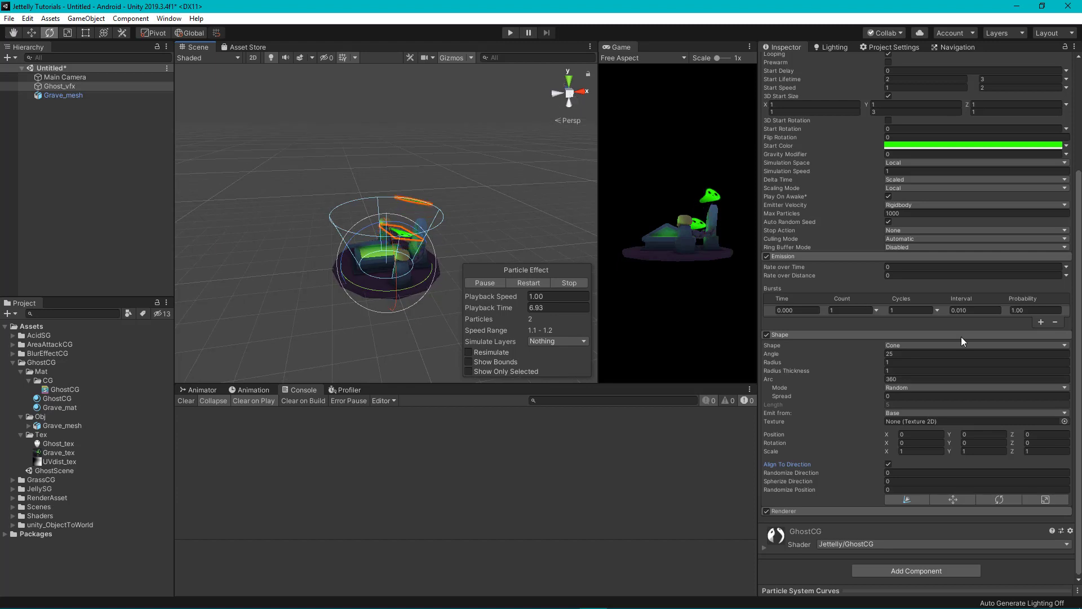
Step: Enable 3D Start Rotation with X set to 90
{"action": "scroll", "coordinate": [961, 336], "scroll_direction": "up", "scroll_amount": 3}
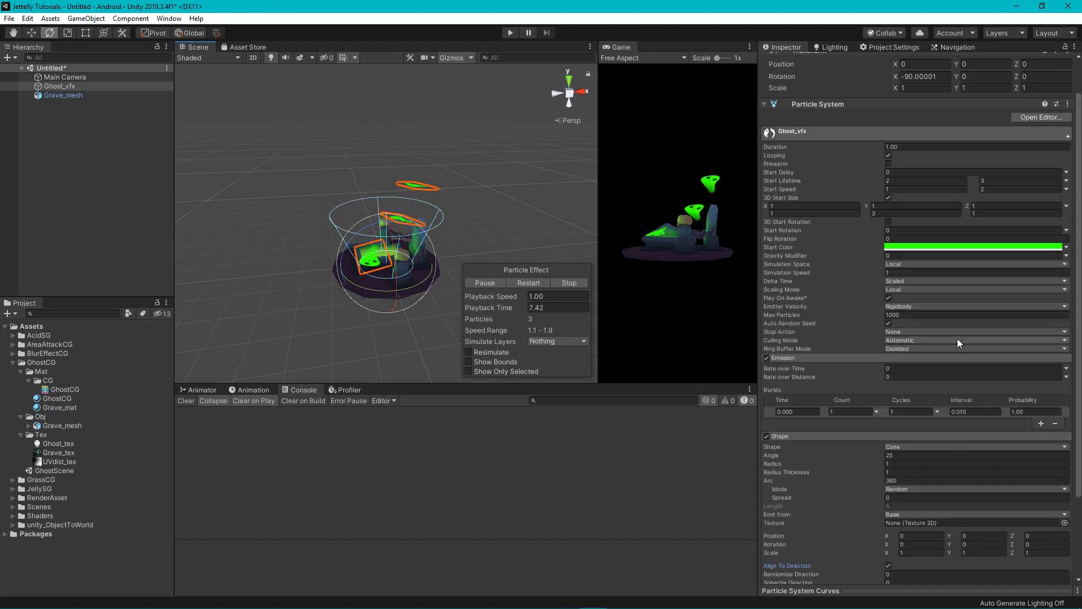
{"action": "left_click", "coordinate": [889, 221]}
{"action": "type", "text": "90"}
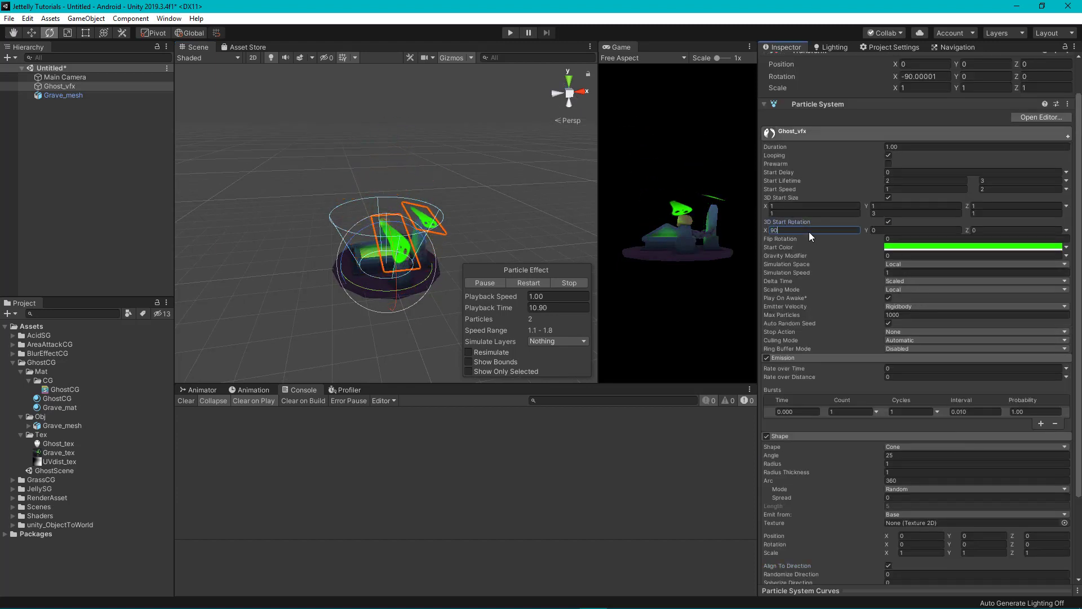
{"action": "key", "text": "Return"}
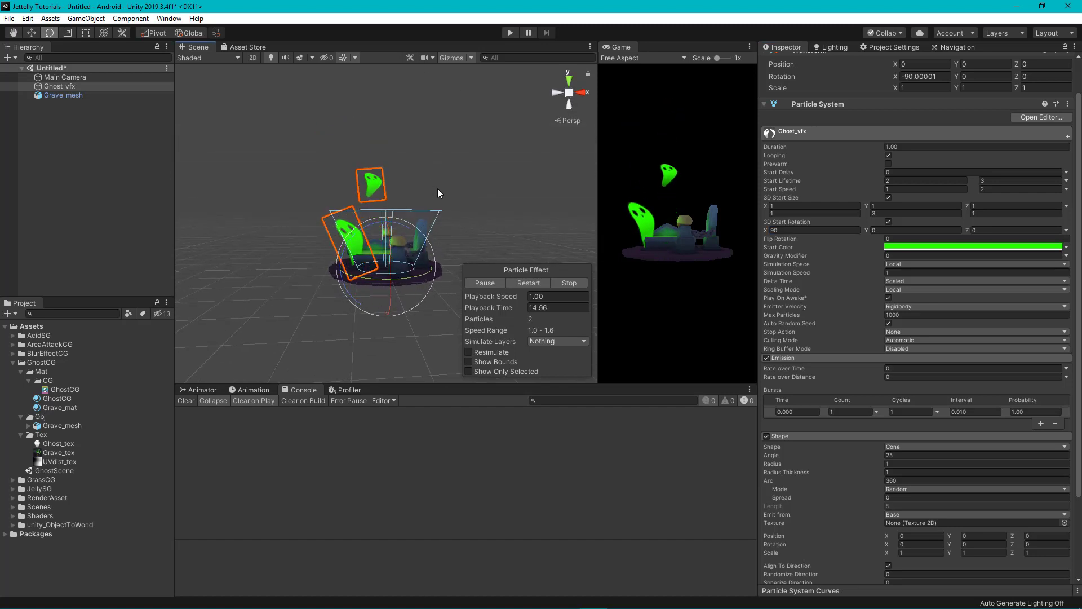
{"action": "mouse_move", "coordinate": [438, 188]}
{"action": "left_mouse_down", "text": "alt"}
{"action": "mouse_move", "coordinate": [502, 224]}
{"action": "mouse_move", "coordinate": [411, 224]}
{"action": "left_mouse_up", "text": "alt"}
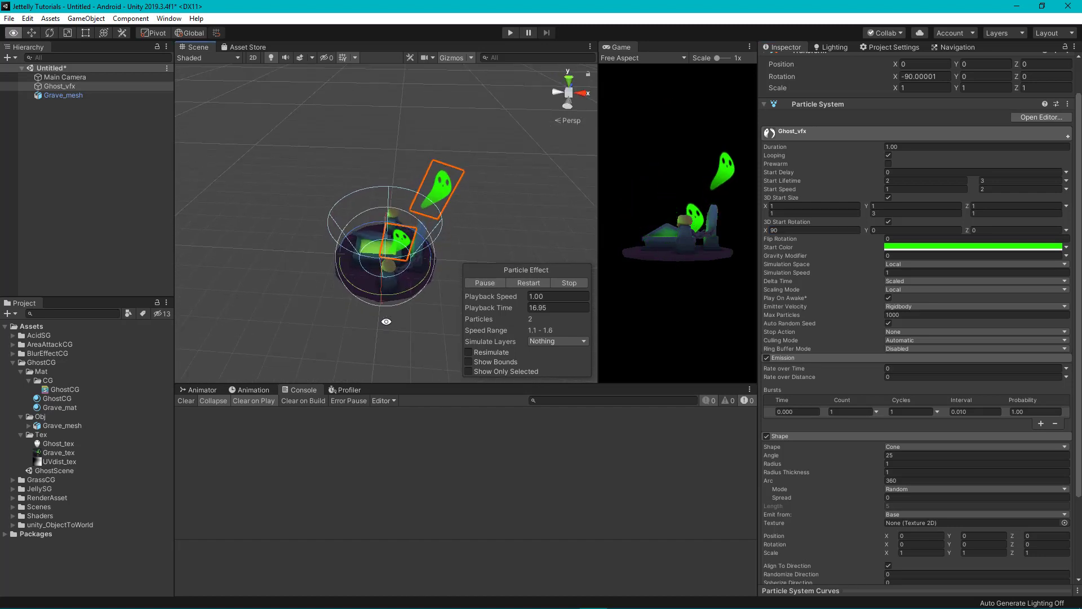
Step: Set the Shape radius to 0.5 and restart the particle preview
{"action": "scroll", "coordinate": [908, 360], "scroll_direction": "down", "scroll_amount": 3}
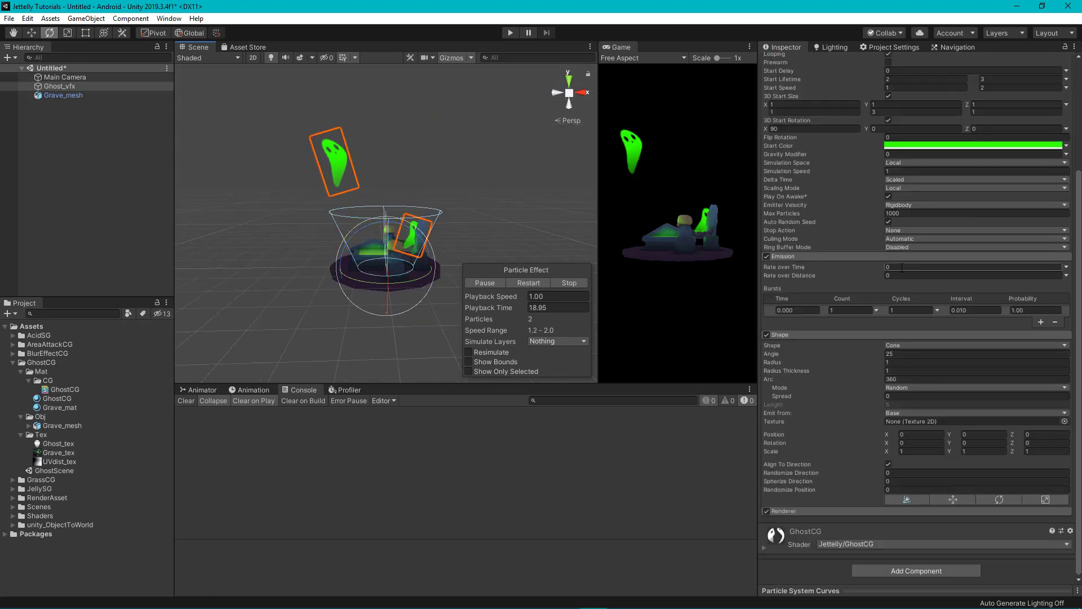
{"action": "left_click", "coordinate": [901, 362]}
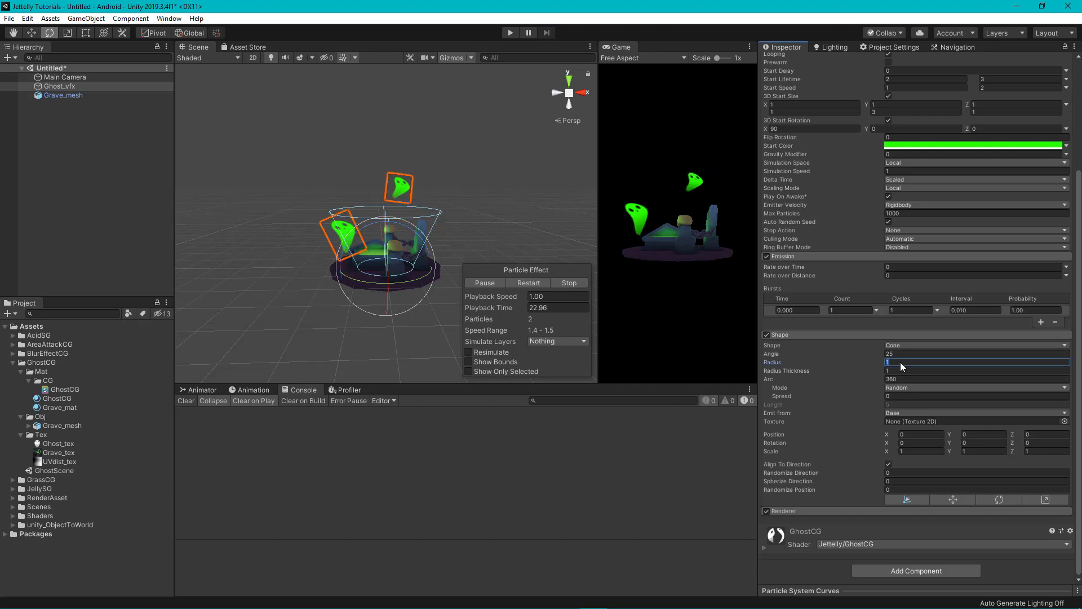
{"action": "type", "text": "0.5"}
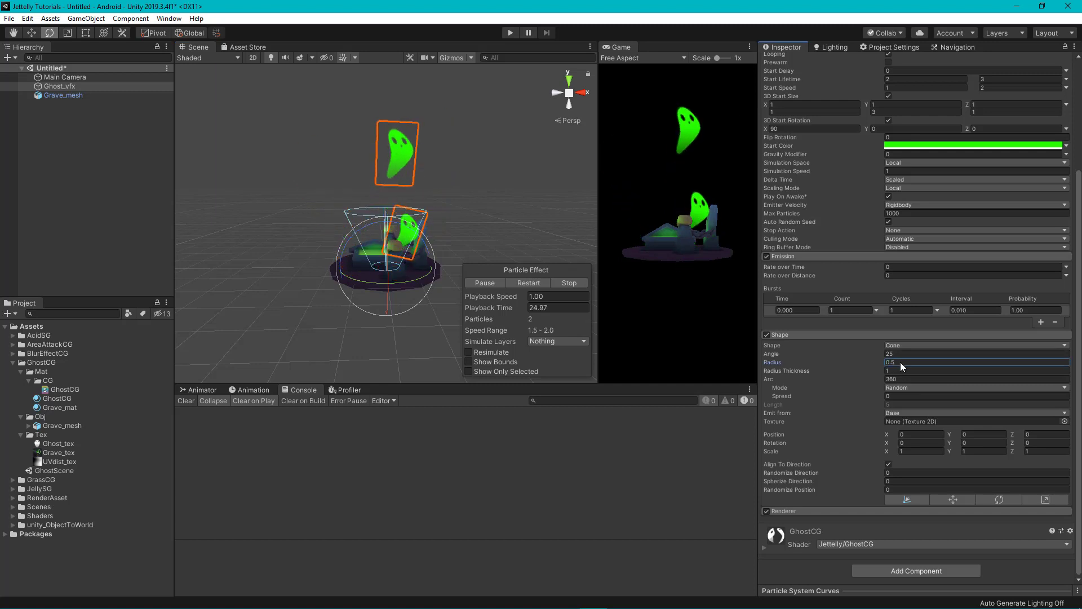
{"action": "key", "text": "Return"}
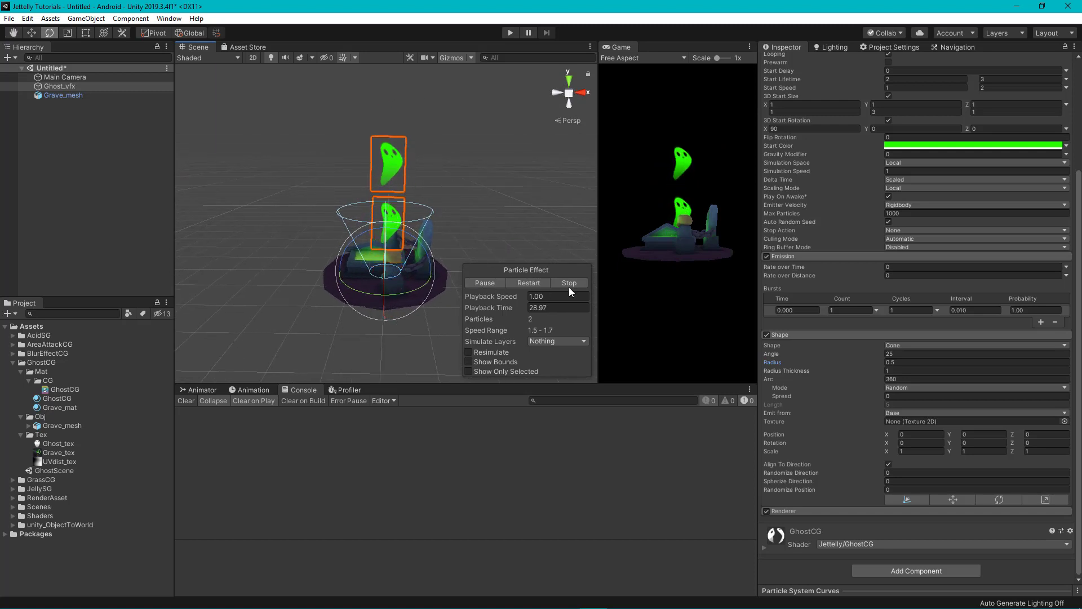
{"action": "left_click", "coordinate": [486, 283]}
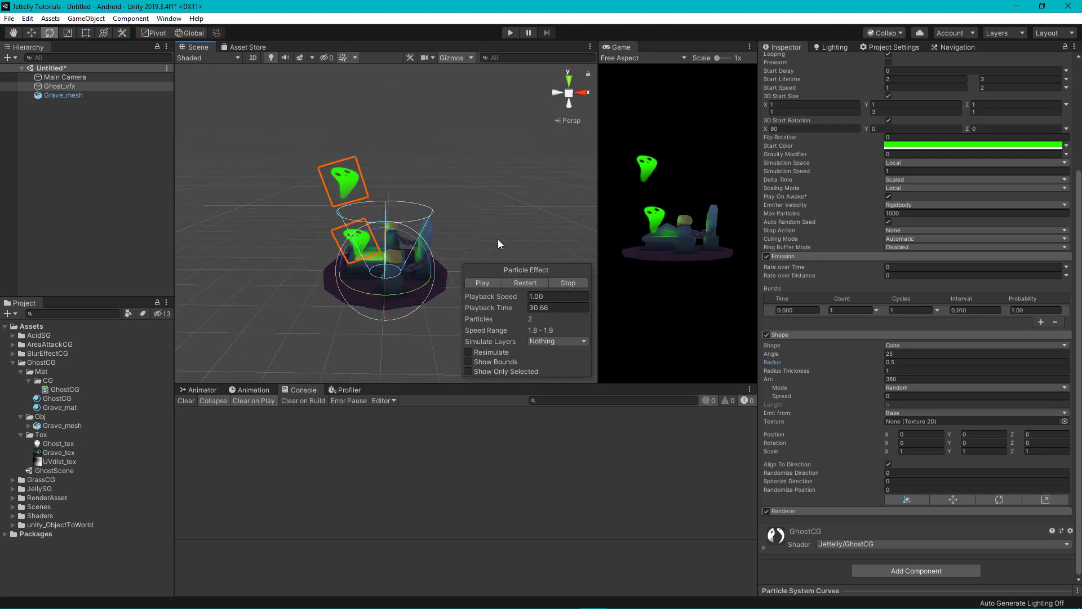
{"action": "left_click", "coordinate": [561, 283]}
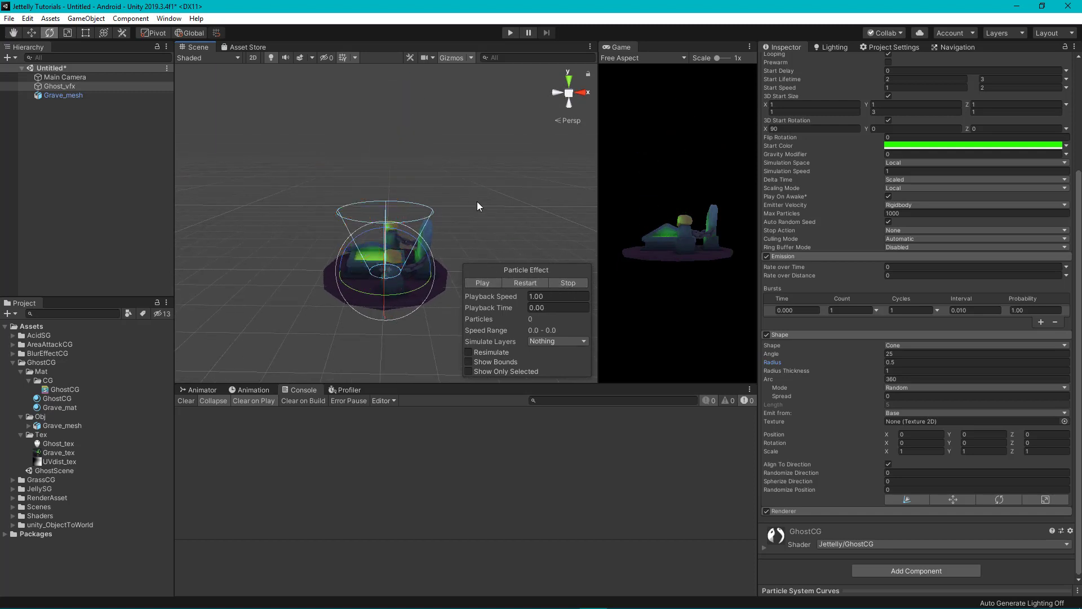
{"action": "left_click", "coordinate": [478, 284]}
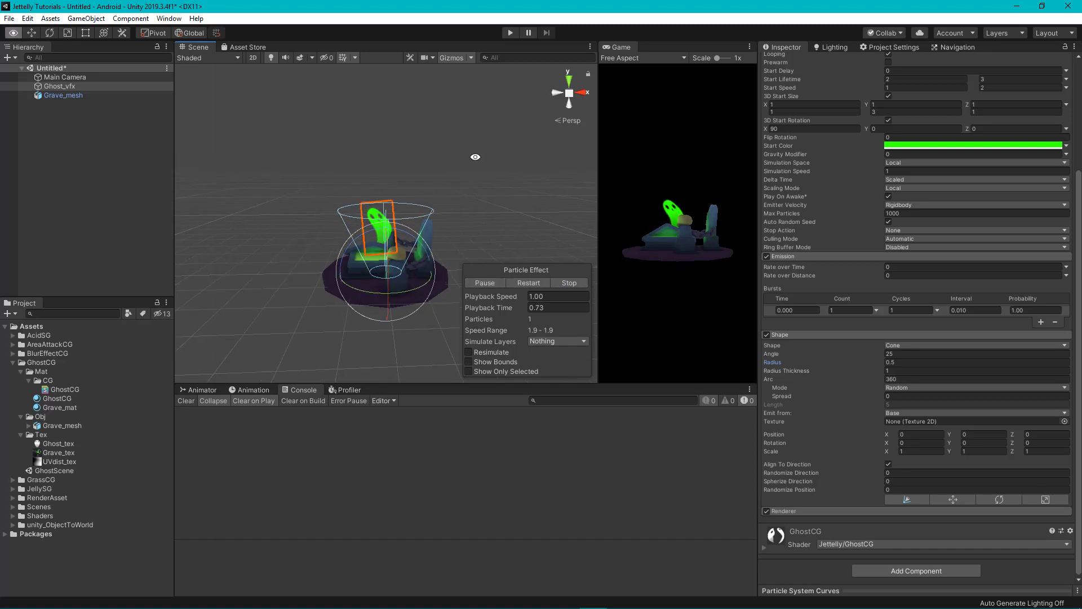
{"action": "scroll", "coordinate": [952, 241], "scroll_direction": "up", "scroll_amount": 5}
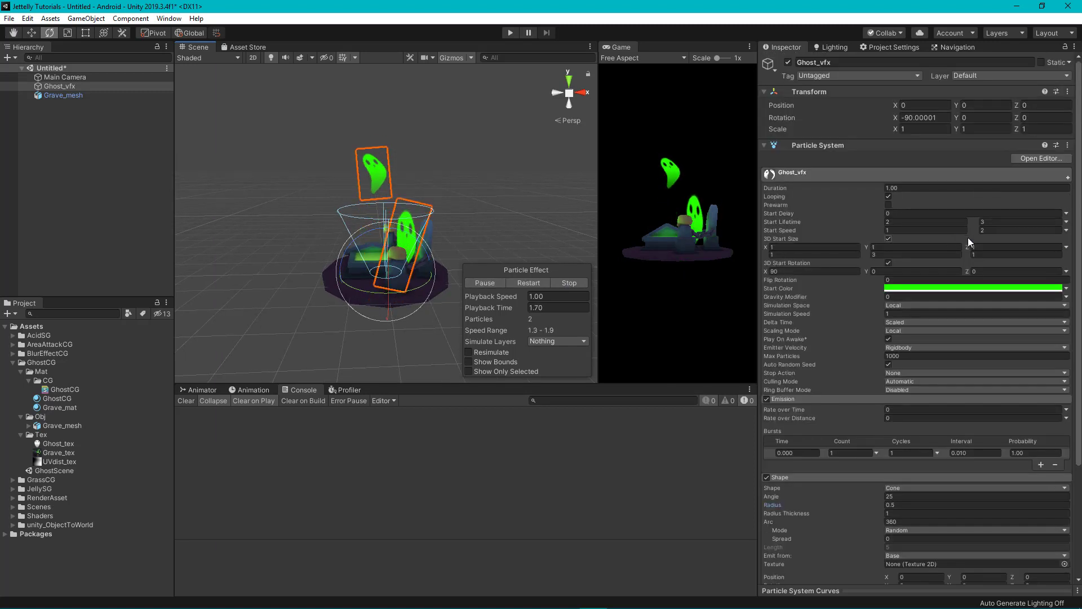
Step: Add the Color over Lifetime module to Ghost_vfx
{"action": "left_click", "coordinate": [1068, 178]}
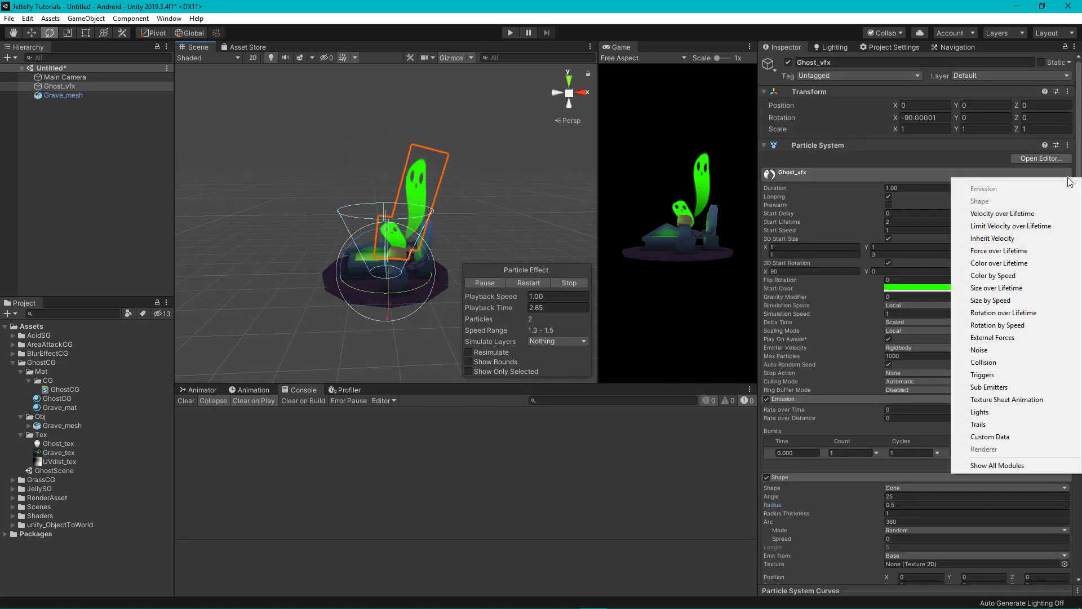
{"action": "left_click", "coordinate": [1037, 262]}
{"action": "scroll", "coordinate": [880, 282], "scroll_direction": "down", "scroll_amount": 6}
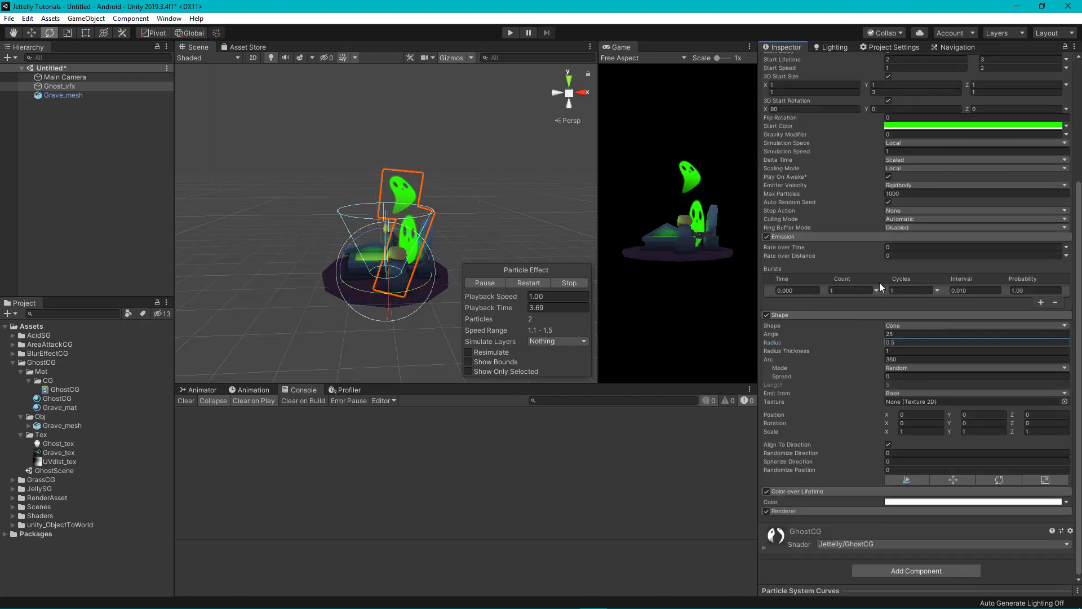
{"action": "left_click", "coordinate": [841, 314]}
Step: Set the gradient's alpha keys to 0 at 0%, 255 at 50%, and 0 at 100%
{"action": "left_click", "coordinate": [912, 497]}
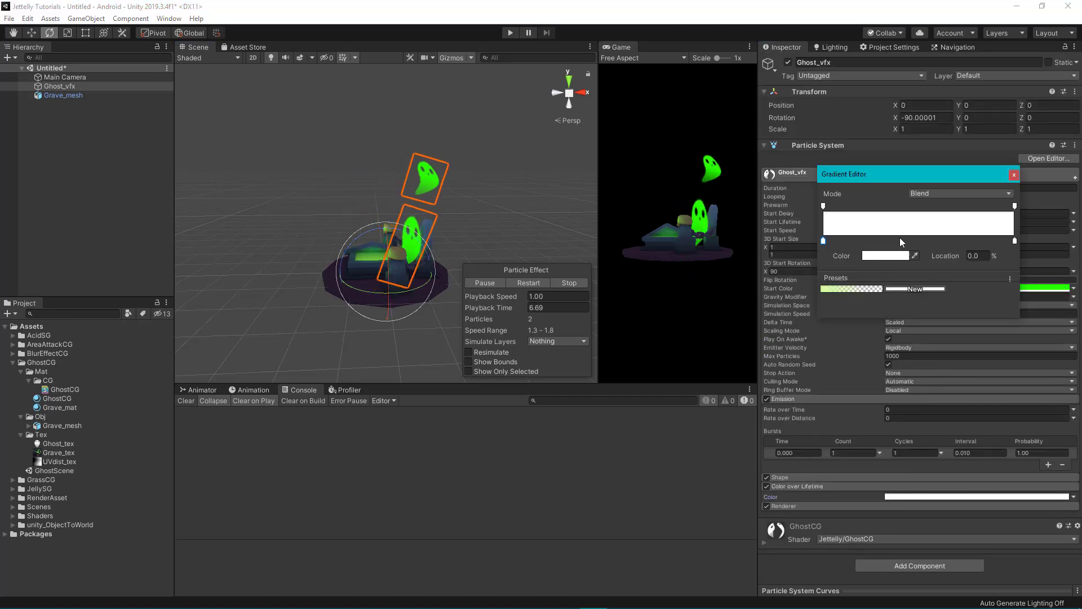
{"action": "left_click", "coordinate": [981, 256]}
{"action": "type", "text": "50"}
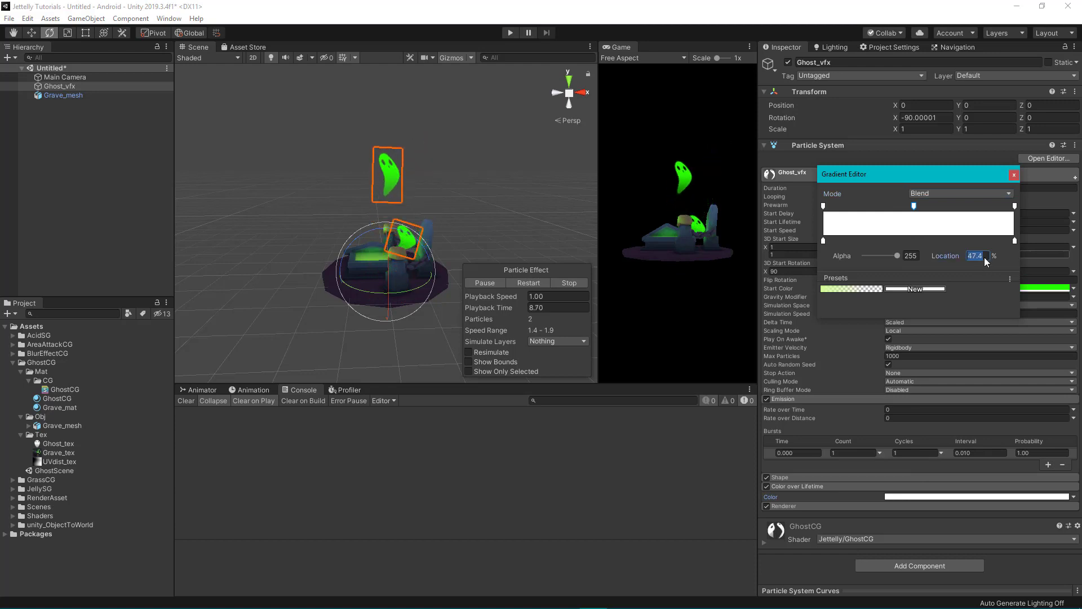
{"action": "key", "text": "Return"}
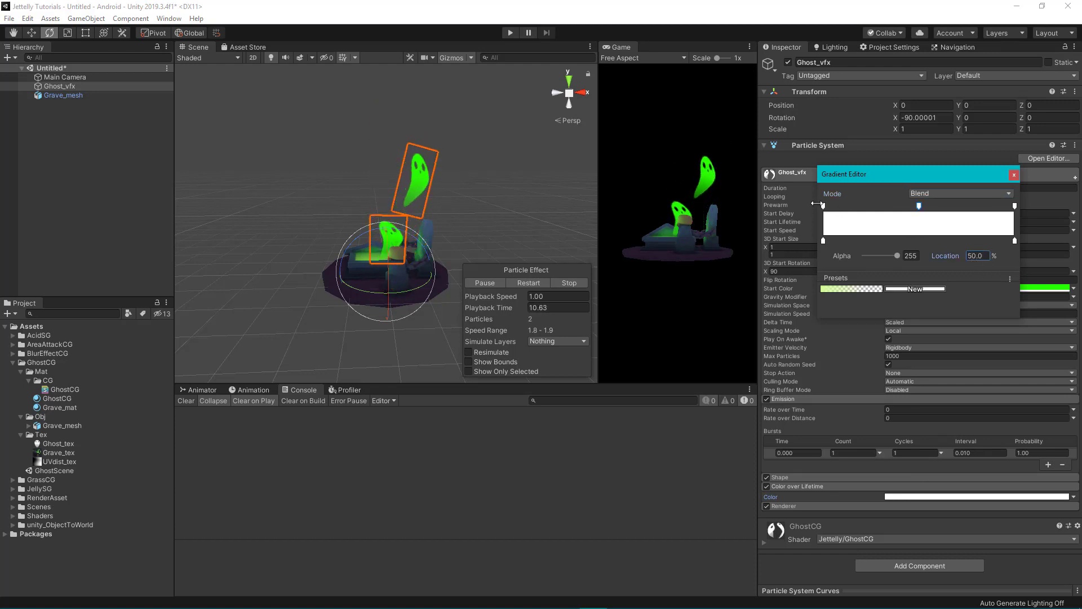
{"action": "left_click", "coordinate": [824, 206]}
{"action": "left_click_drag", "start_coordinate": [897, 255], "coordinate": [800, 252]}
{"action": "left_click", "coordinate": [1015, 206]}
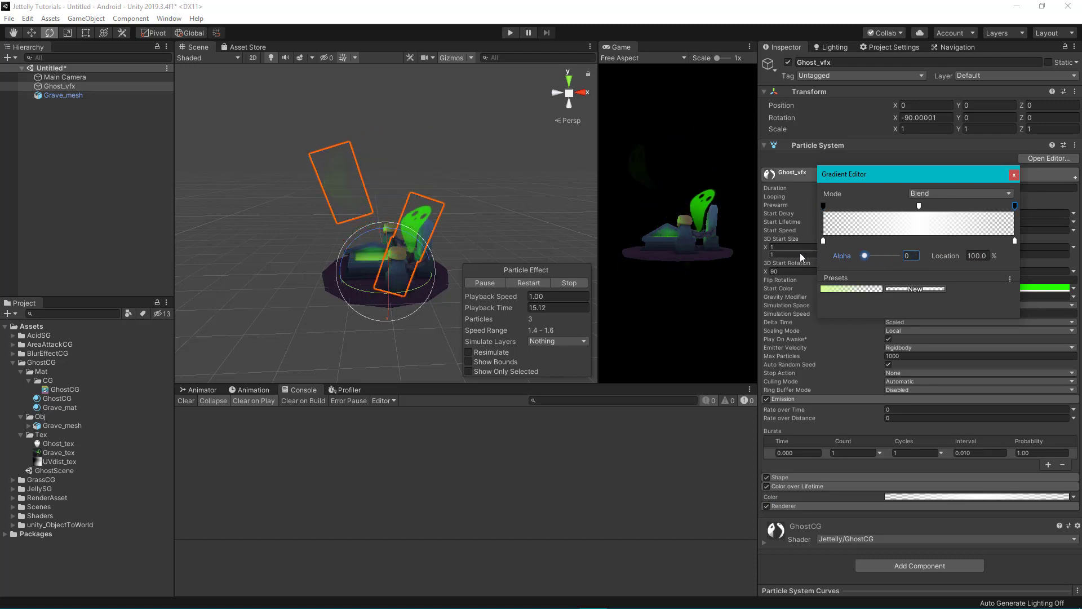
{"action": "left_click", "coordinate": [1014, 176]}
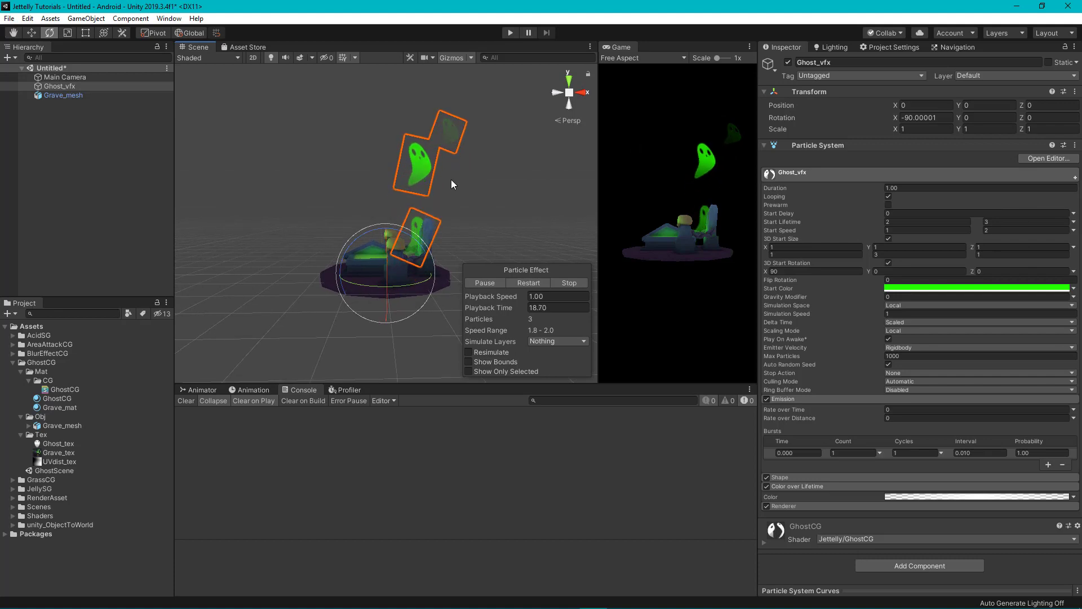
{"action": "left_click_drag", "start_coordinate": [452, 181], "coordinate": [512, 240], "text": "alt"}
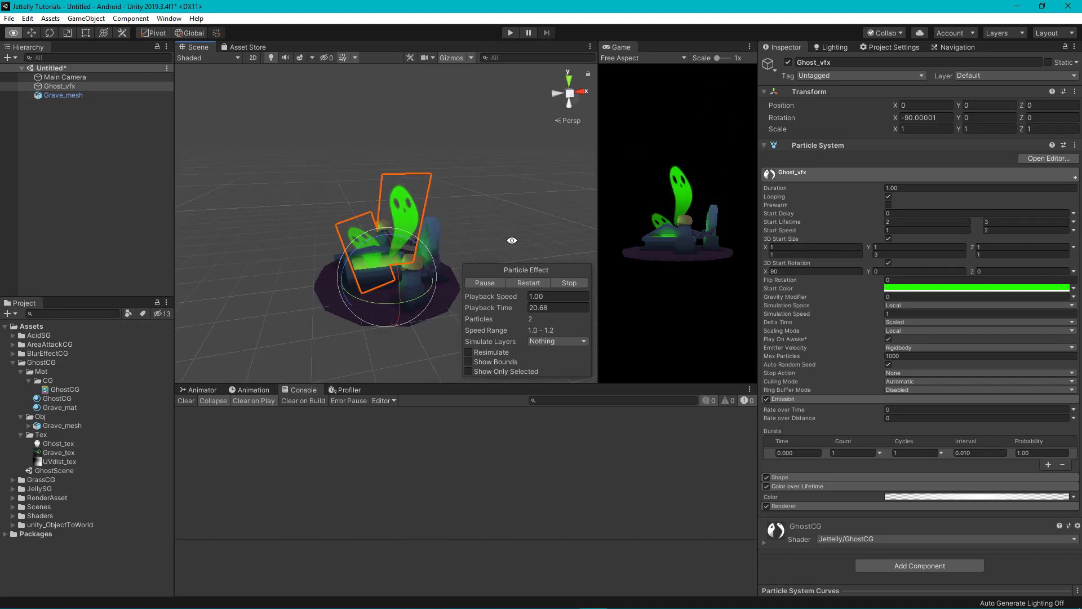